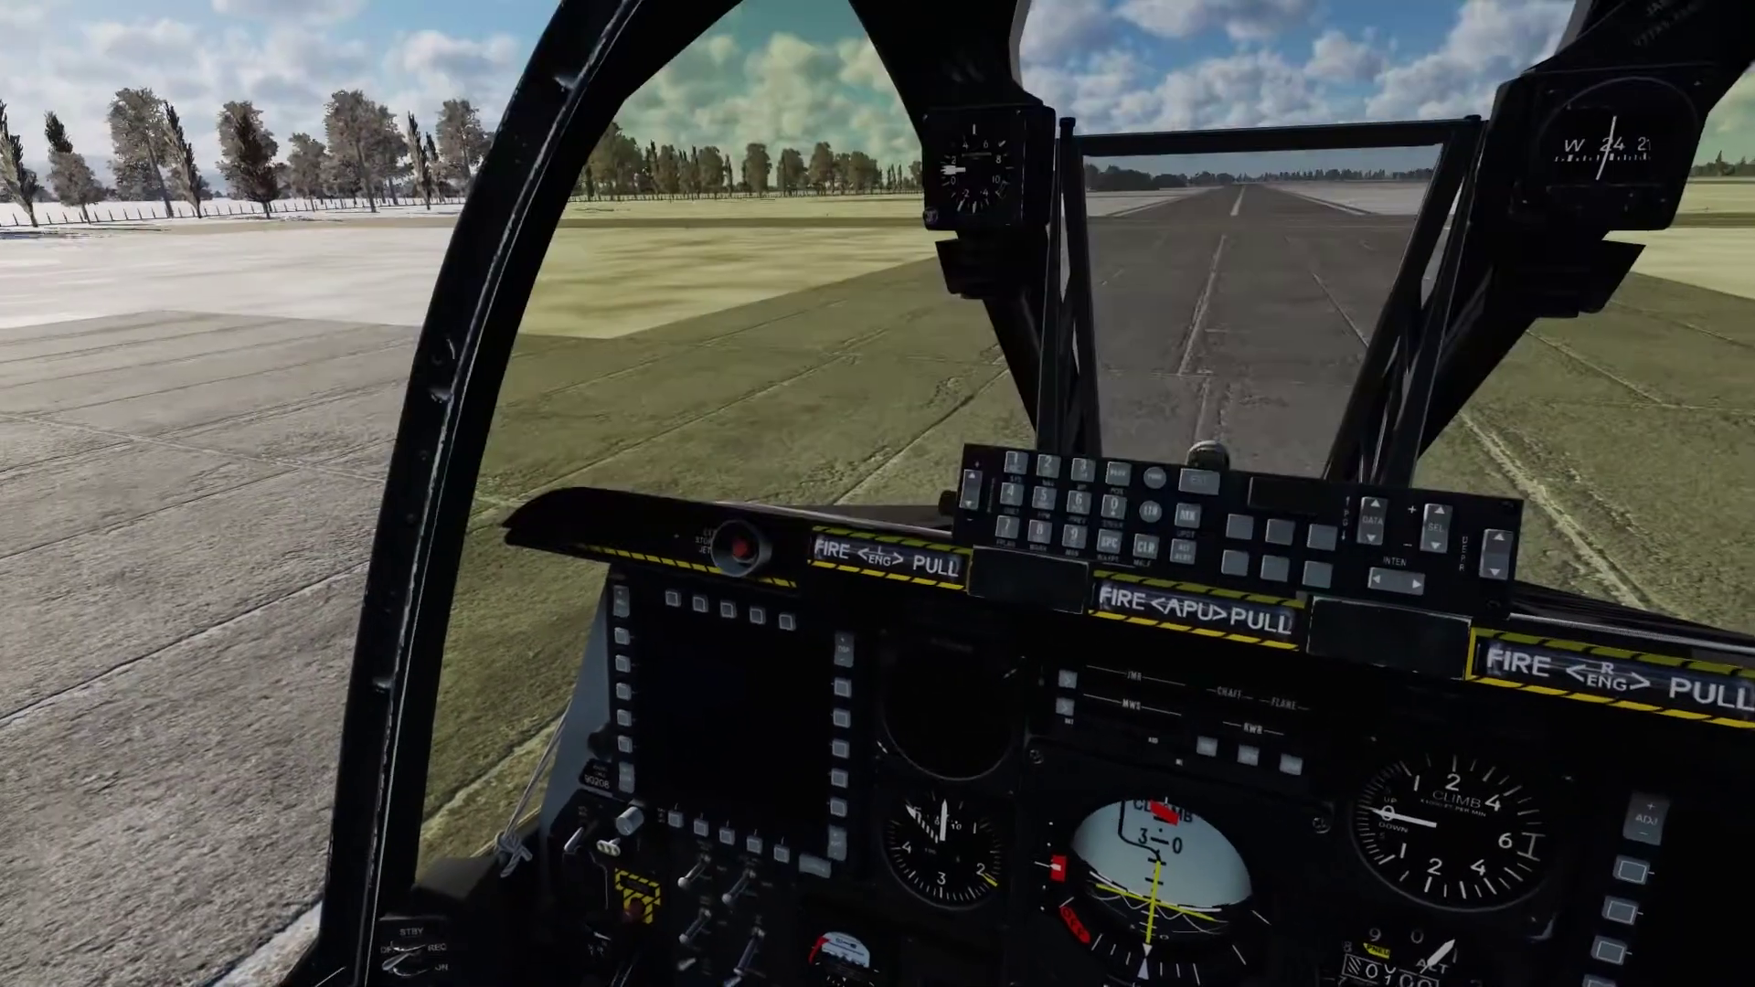
Step: Show the kneeboard in the A-10C cockpit and turn to its next page
{"action": "key", "text": "k"}
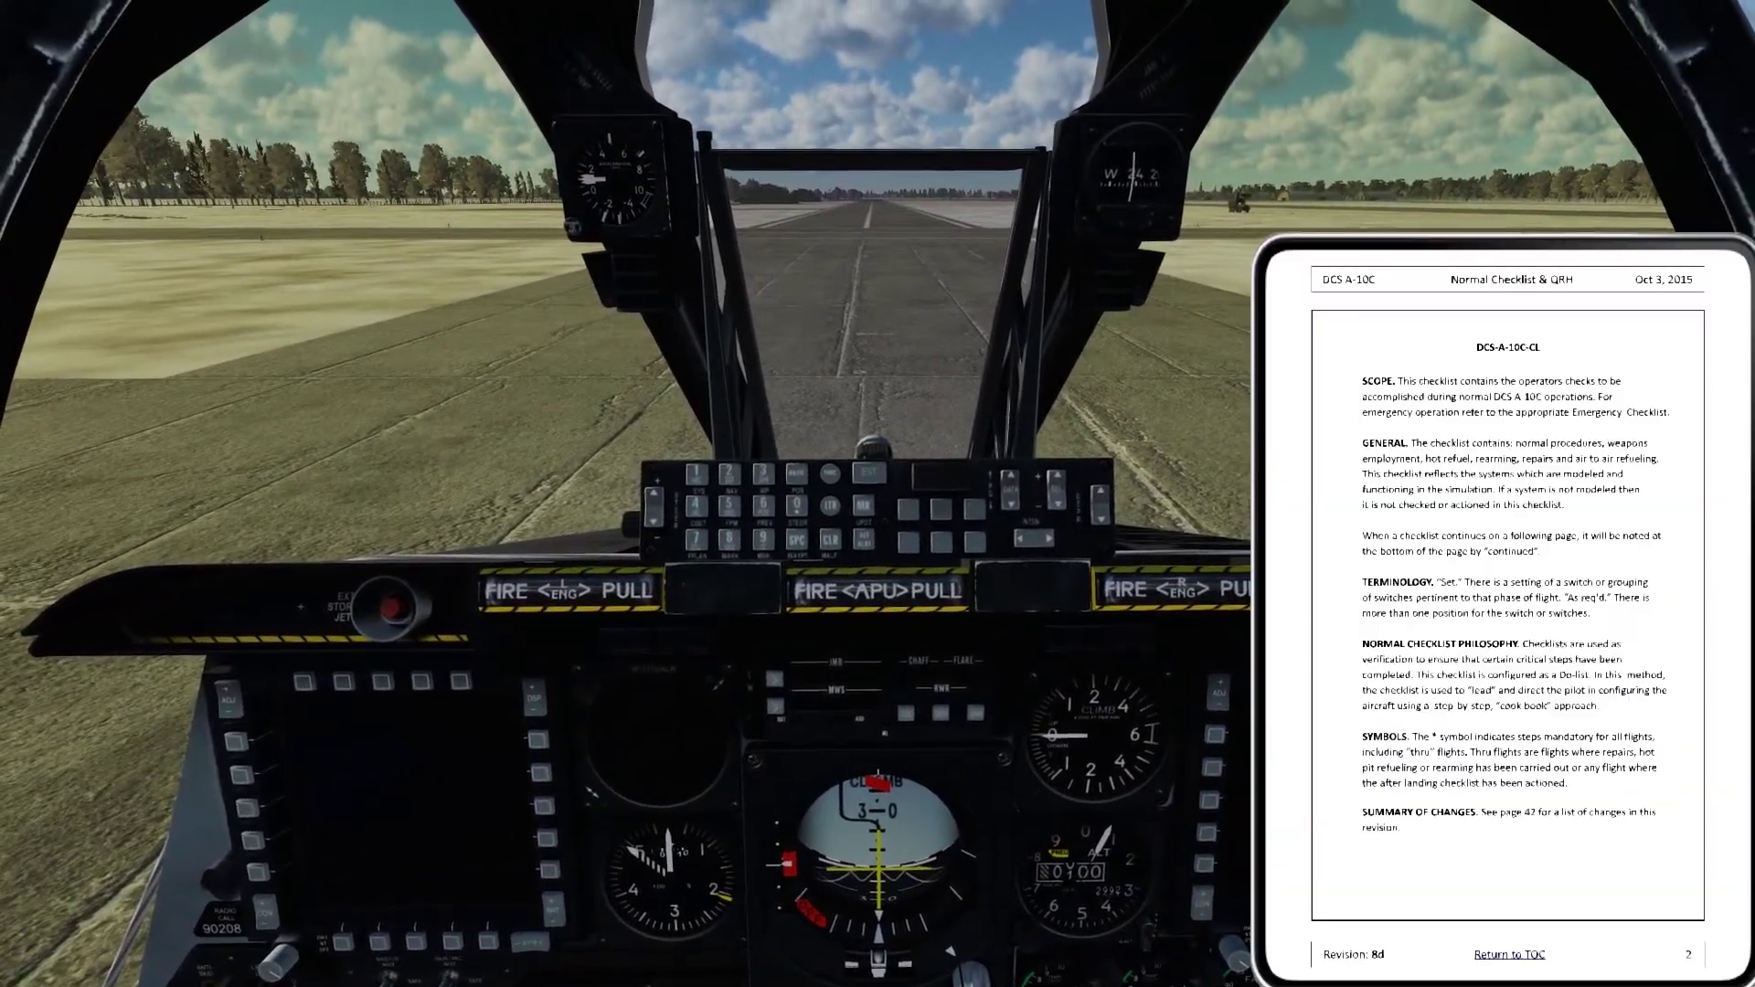
{"action": "key", "text": "bracketright"}
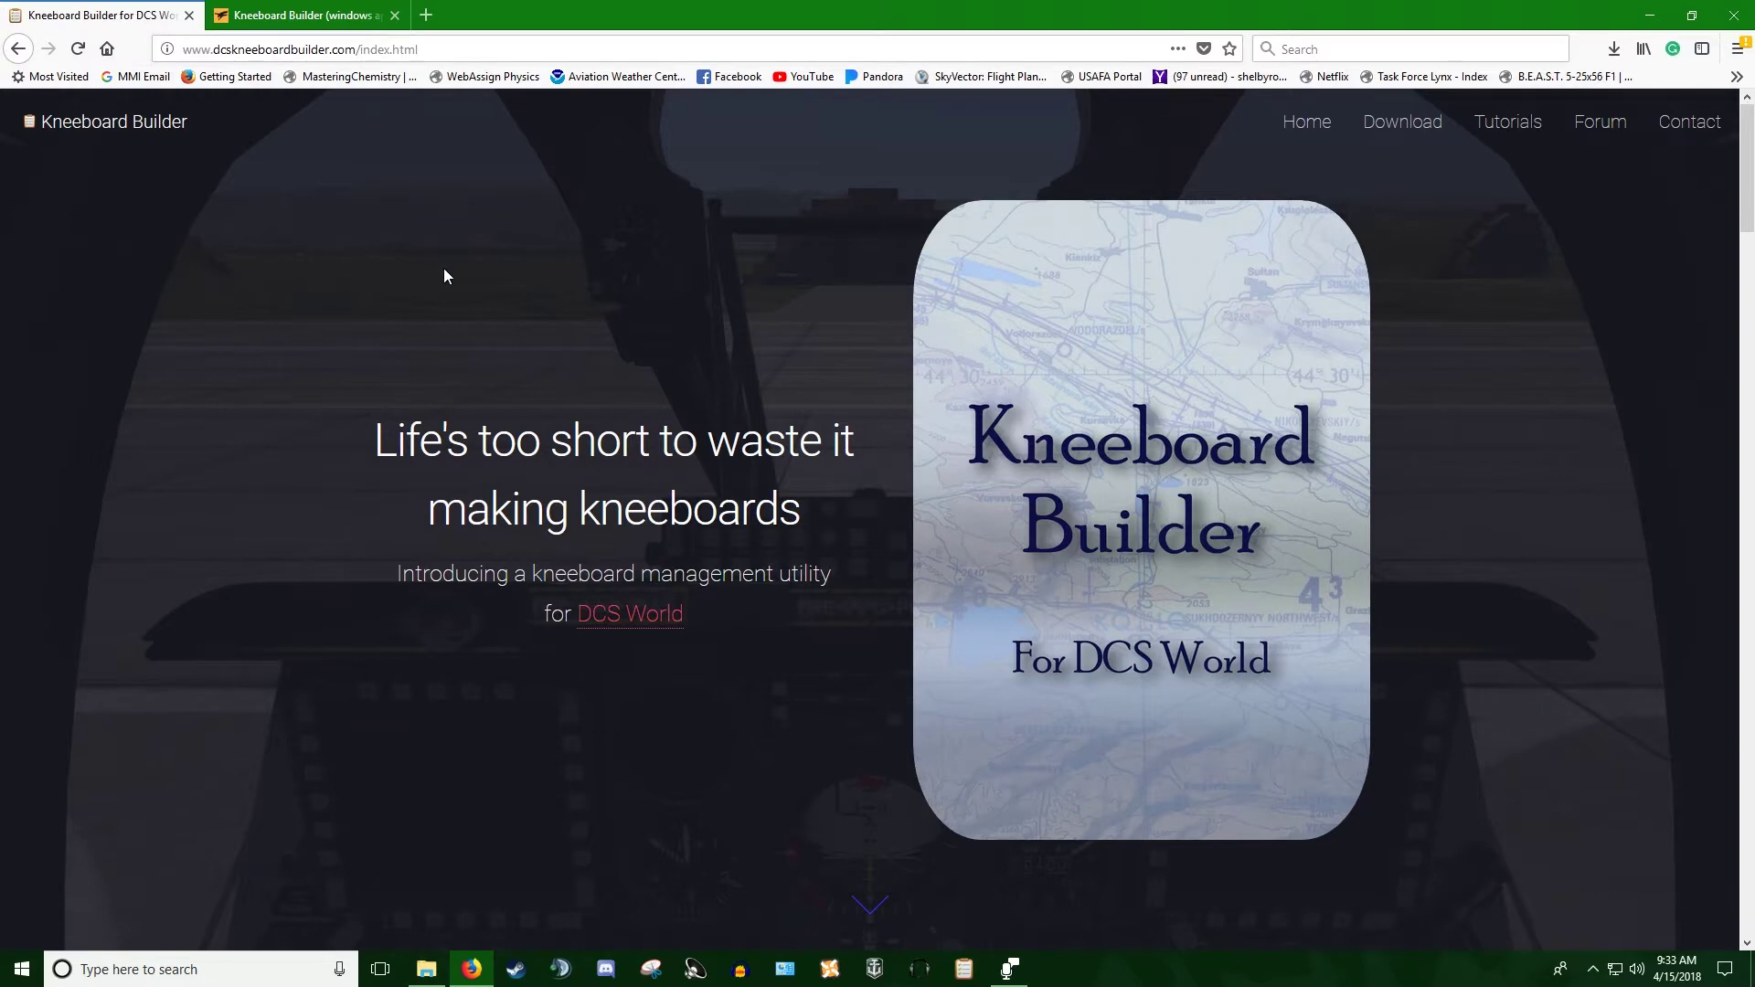
Step: Examine the Kneeboard Builder forum thread for its description, requirements and installation notes
{"action": "left_click", "coordinate": [271, 13]}
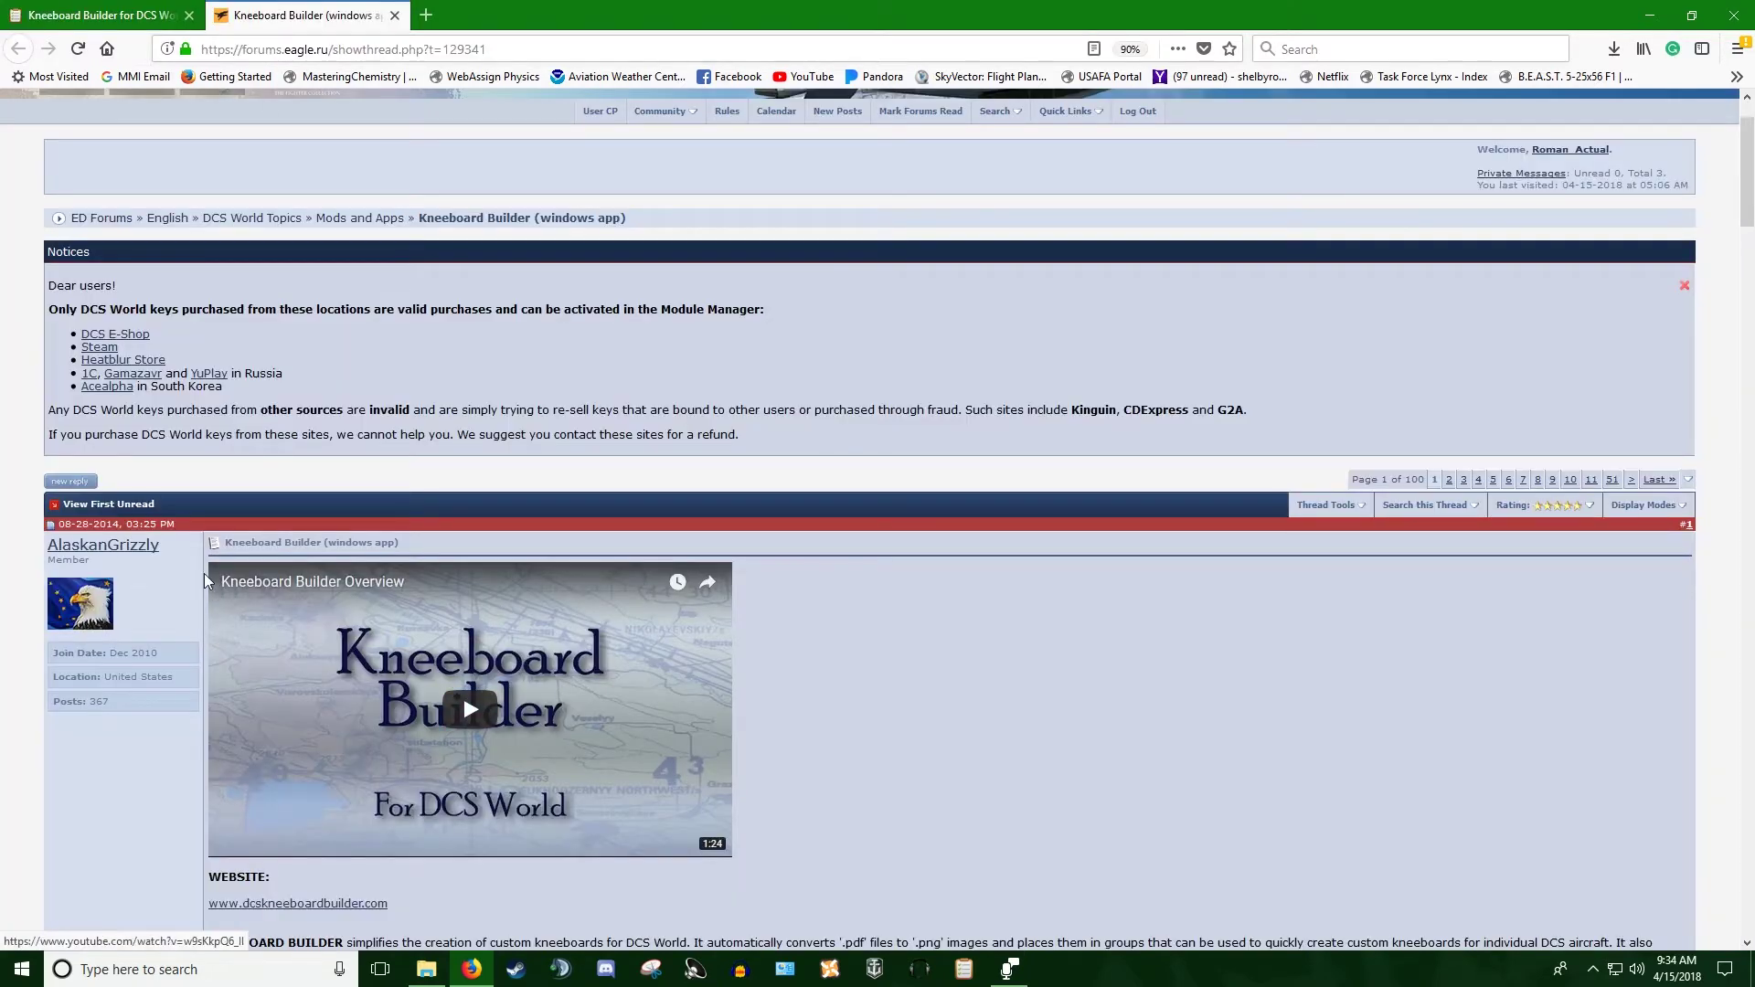
{"action": "scroll", "coordinate": [828, 607], "scroll_direction": "down", "scroll_amount": 3}
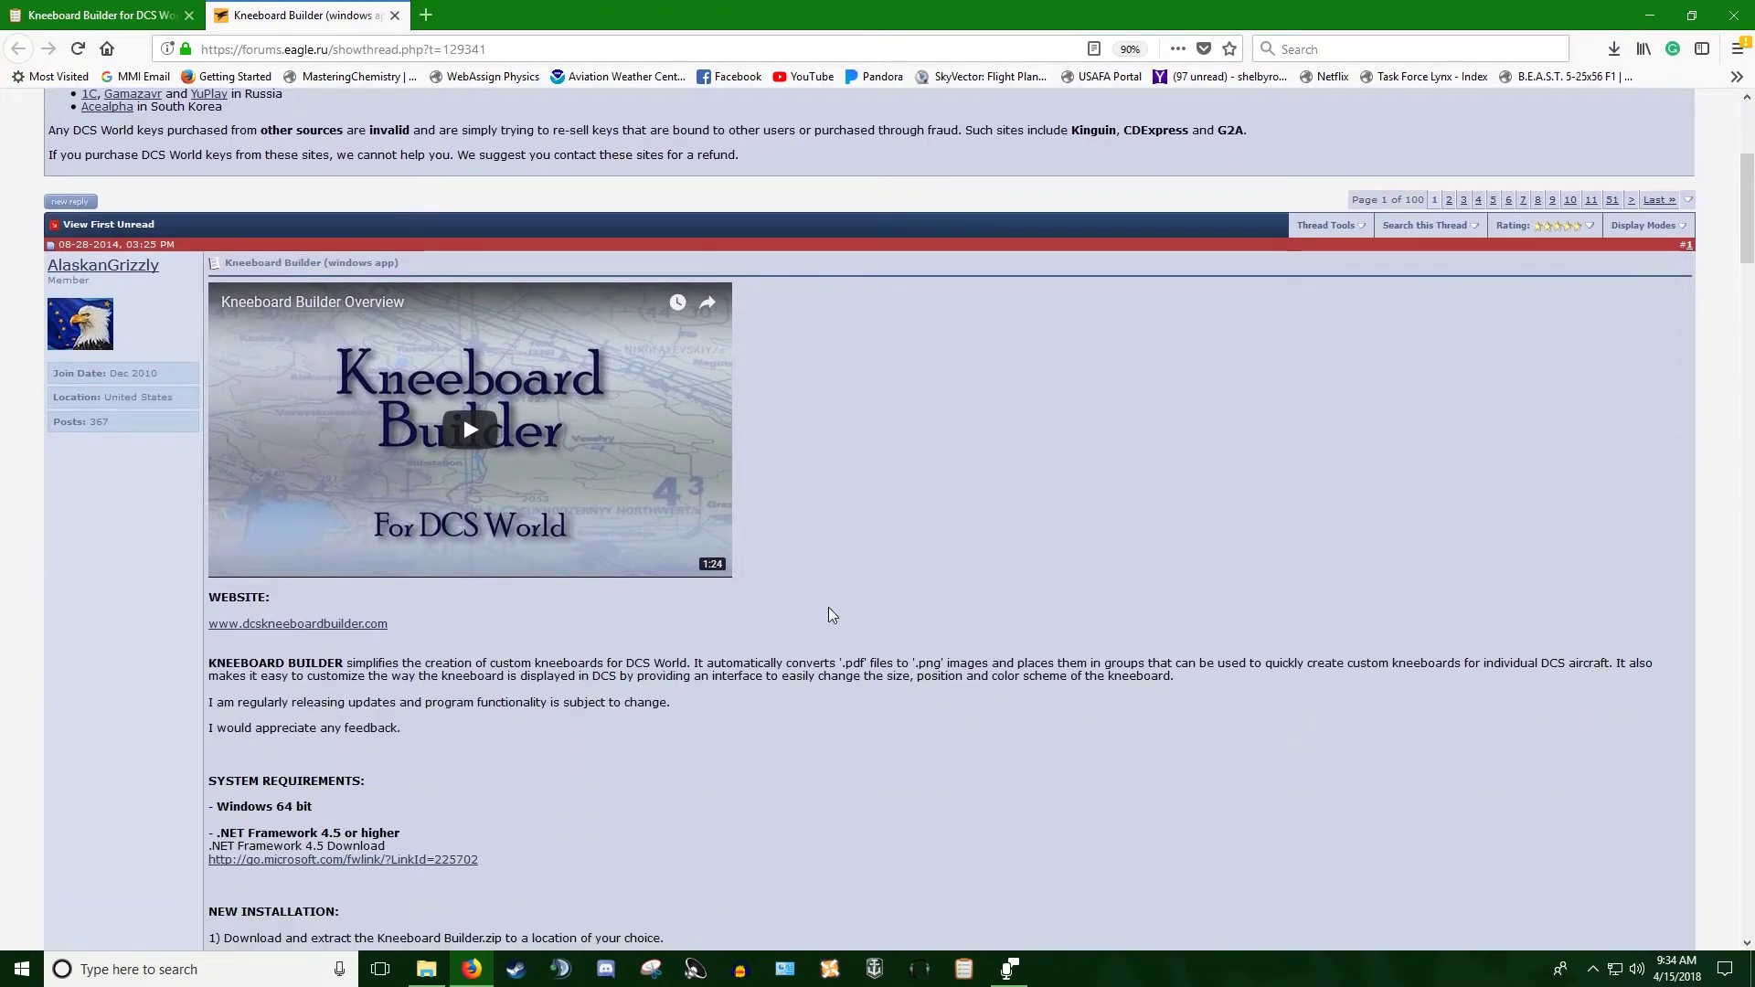
{"action": "scroll", "coordinate": [826, 603], "scroll_direction": "down", "scroll_amount": 6}
{"action": "scroll", "coordinate": [818, 590], "scroll_direction": "up", "scroll_amount": 6}
{"action": "scroll", "coordinate": [818, 592], "scroll_direction": "up", "scroll_amount": 4}
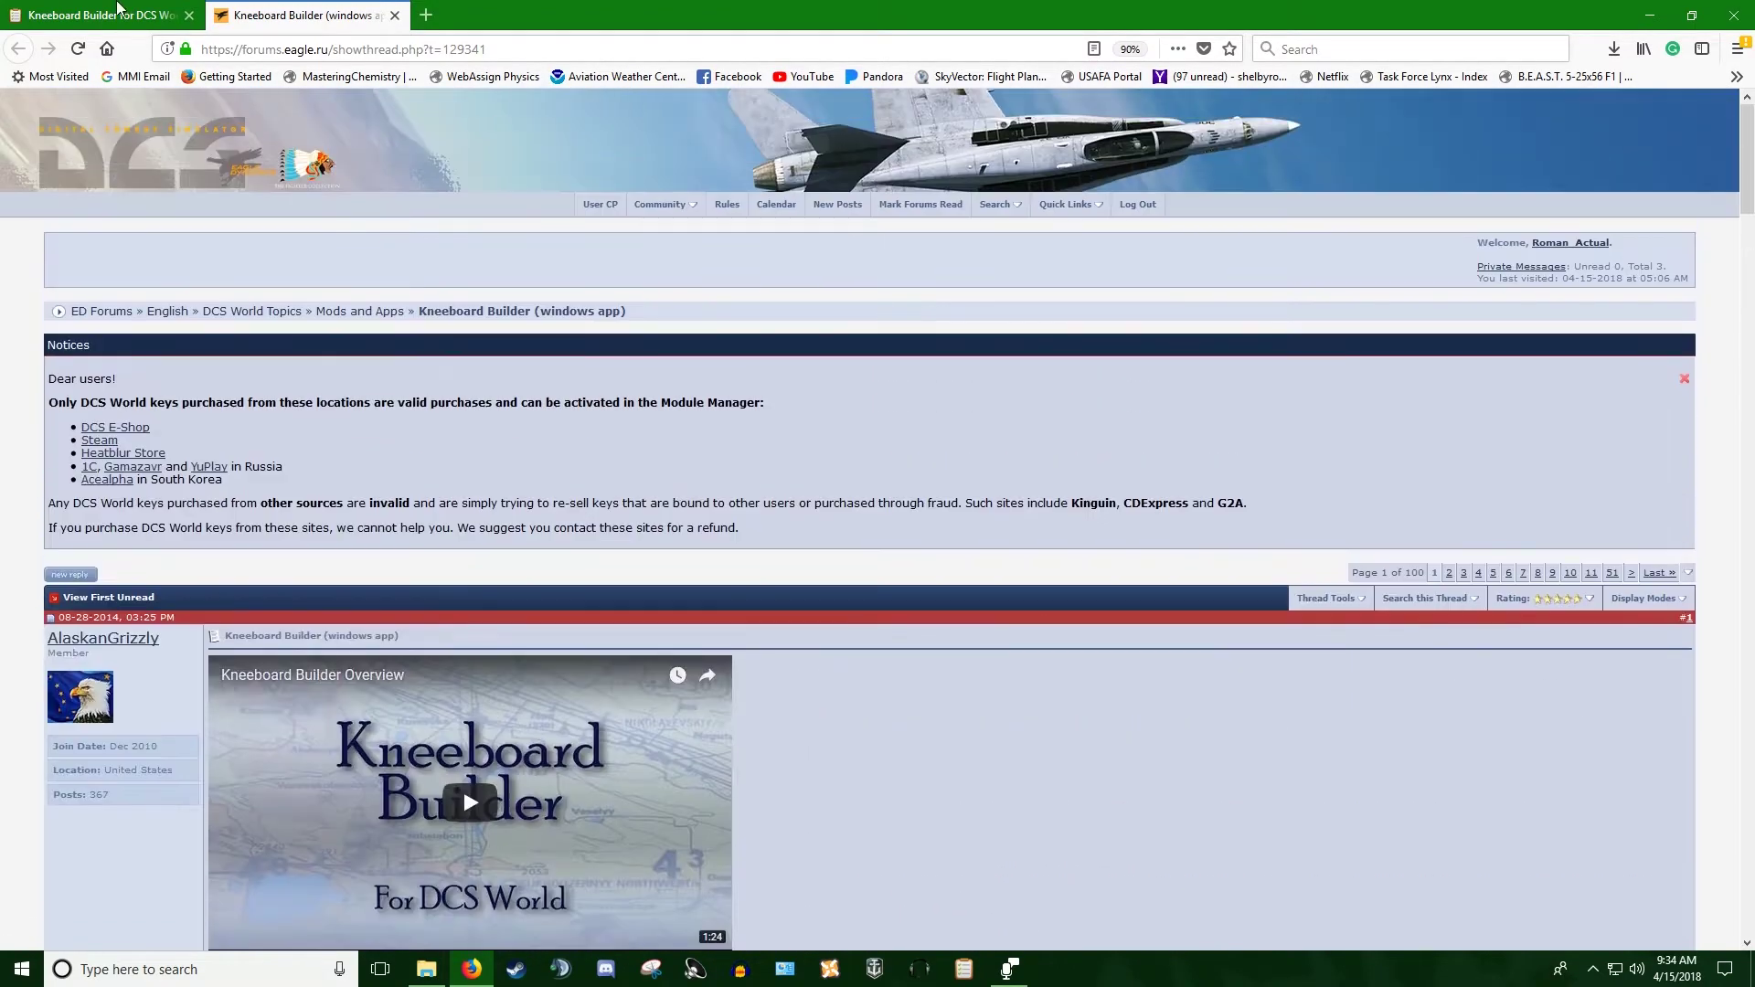
Step: Download KneeboardBuilder.zip from the Kneeboard Builder website and save the file
{"action": "left_click", "coordinate": [52, 9]}
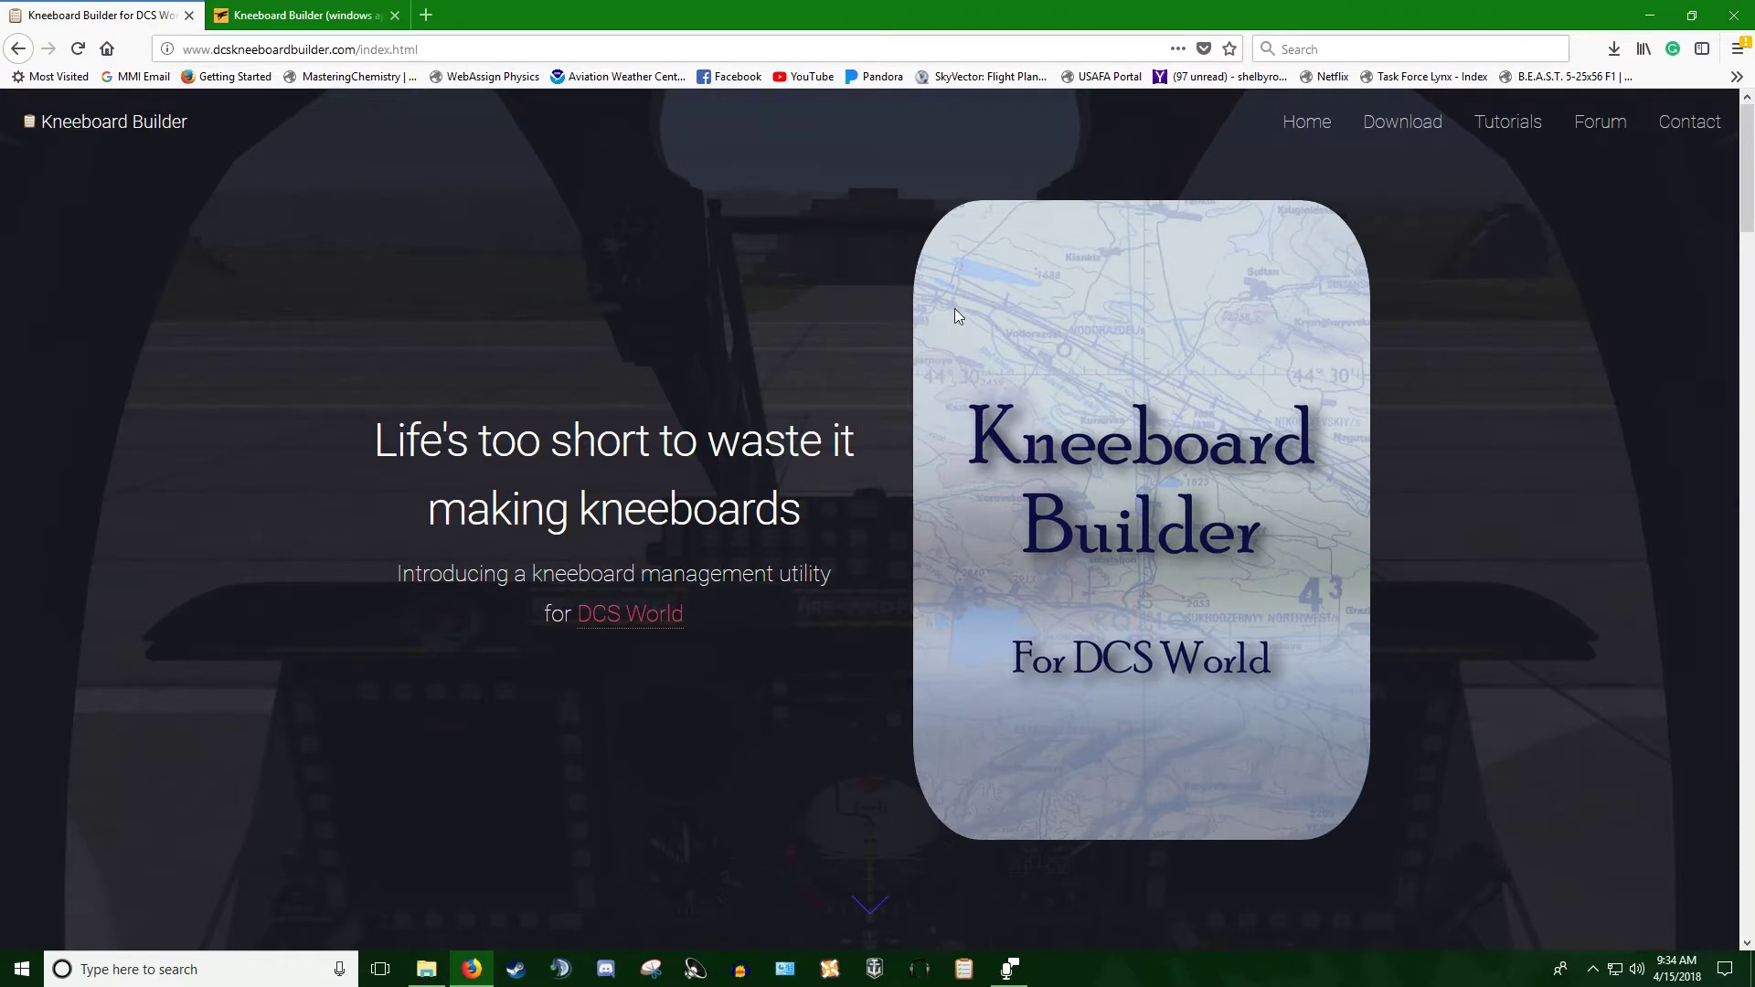
{"action": "left_click", "coordinate": [1408, 126]}
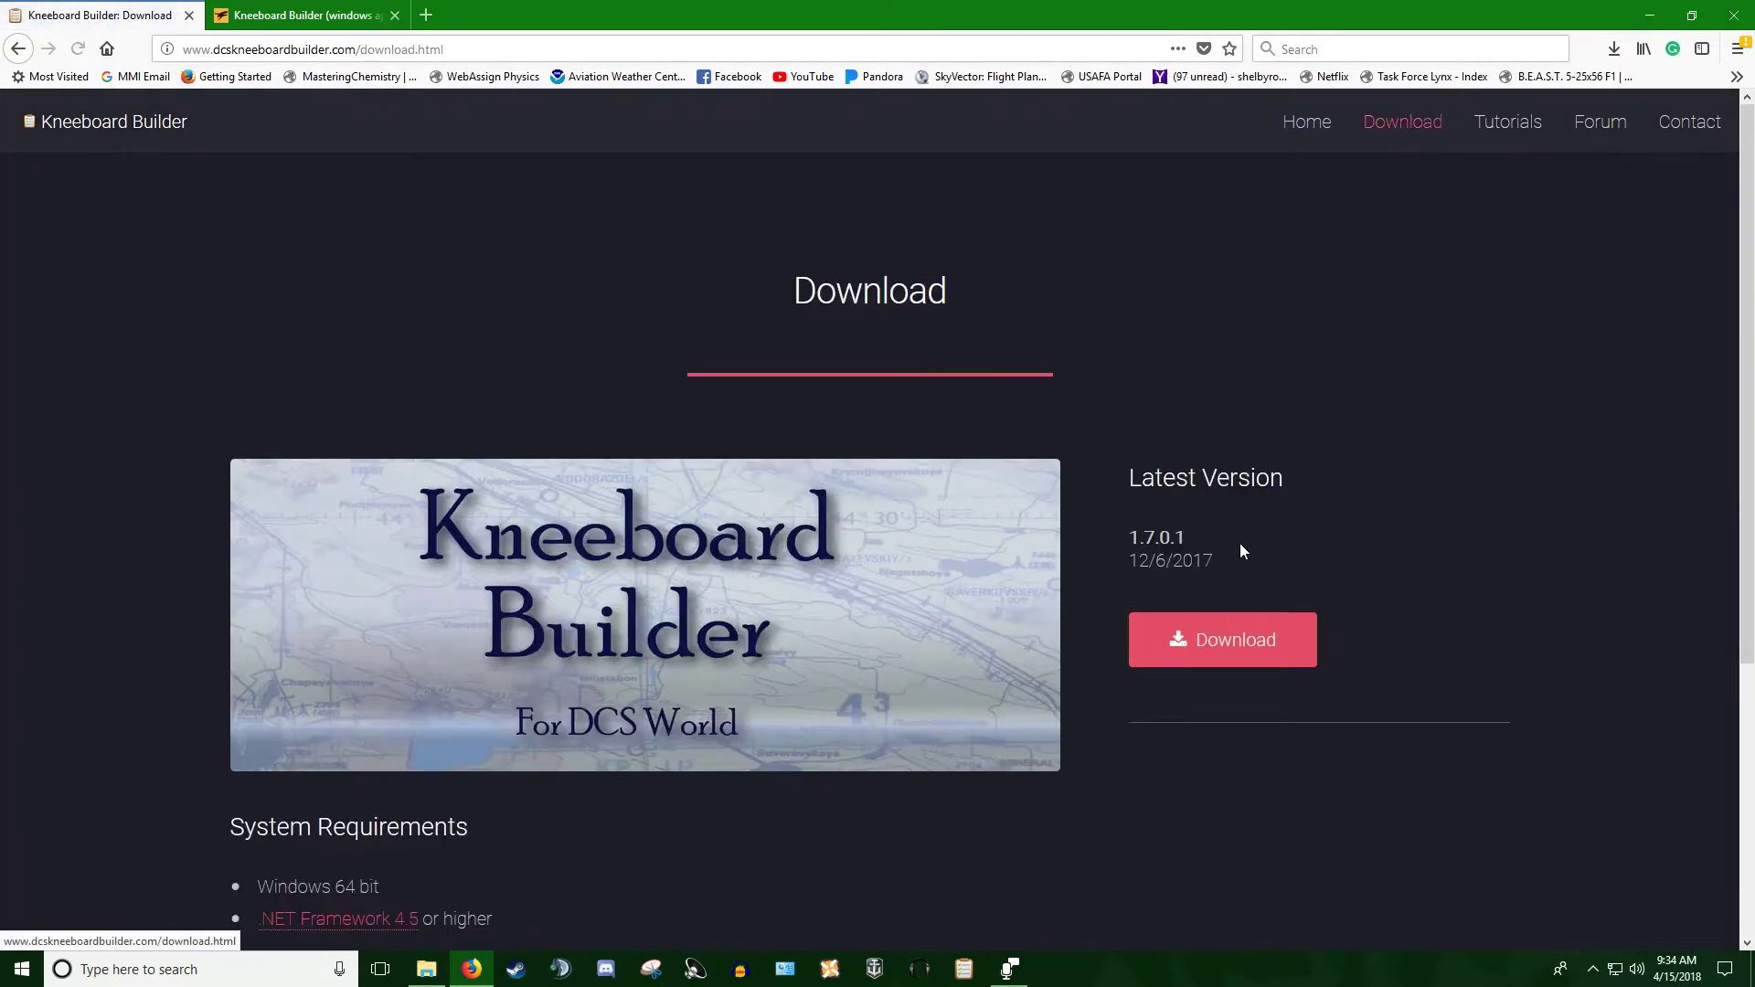
{"action": "scroll", "coordinate": [1242, 548], "scroll_direction": "down", "scroll_amount": 2}
{"action": "left_click", "coordinate": [1252, 440]}
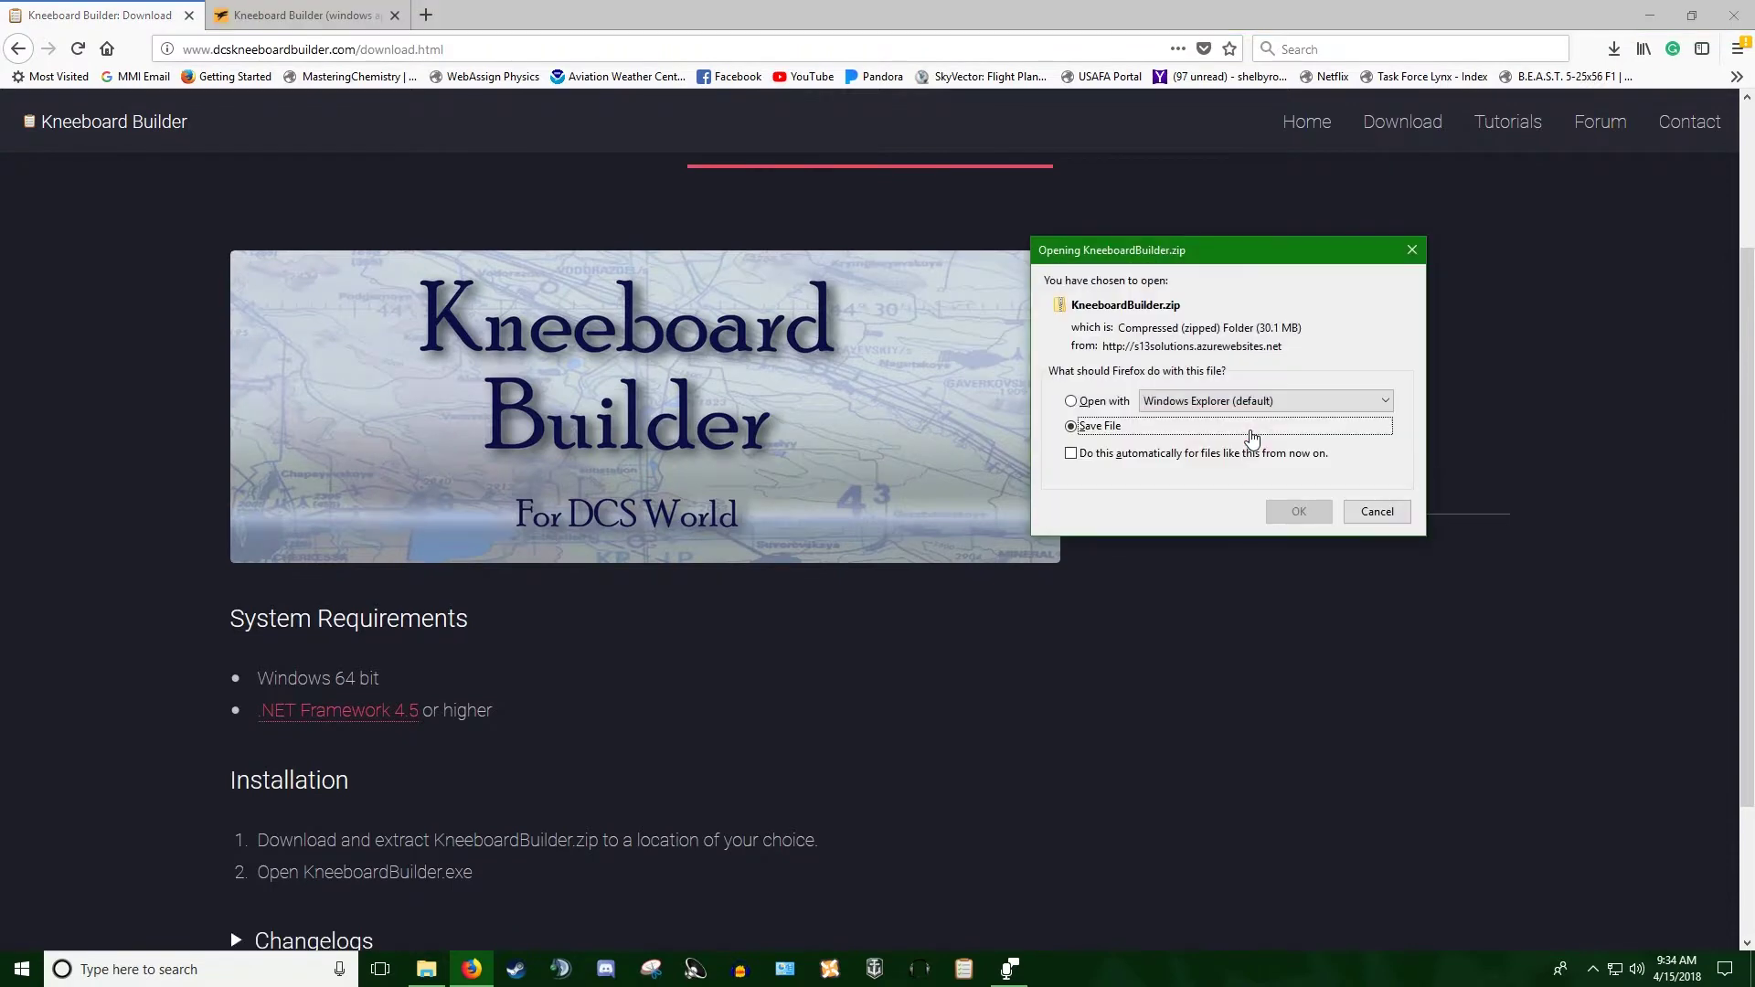
{"action": "left_click", "coordinate": [1298, 513]}
{"action": "scroll", "coordinate": [479, 691], "scroll_direction": "down", "scroll_amount": 1}
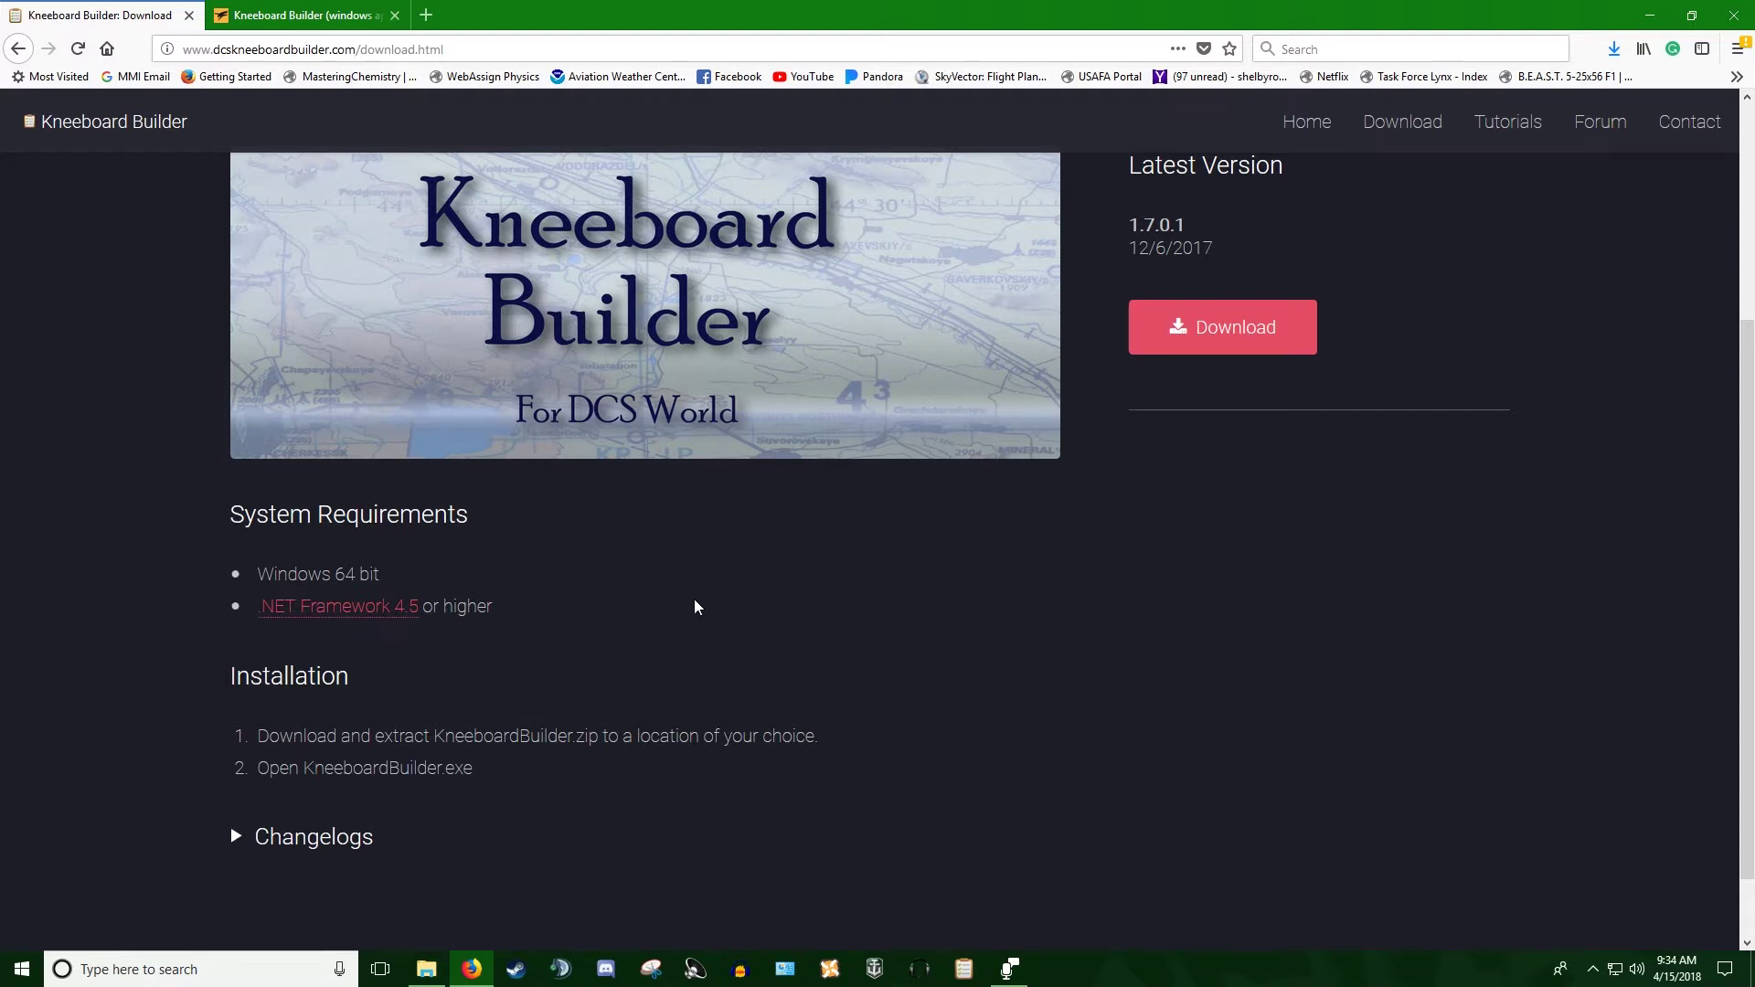
Step: Locate the newly downloaded KneeboardBuilder(3).zip in the Downloads folder and copy it
{"action": "left_click", "coordinate": [1614, 51]}
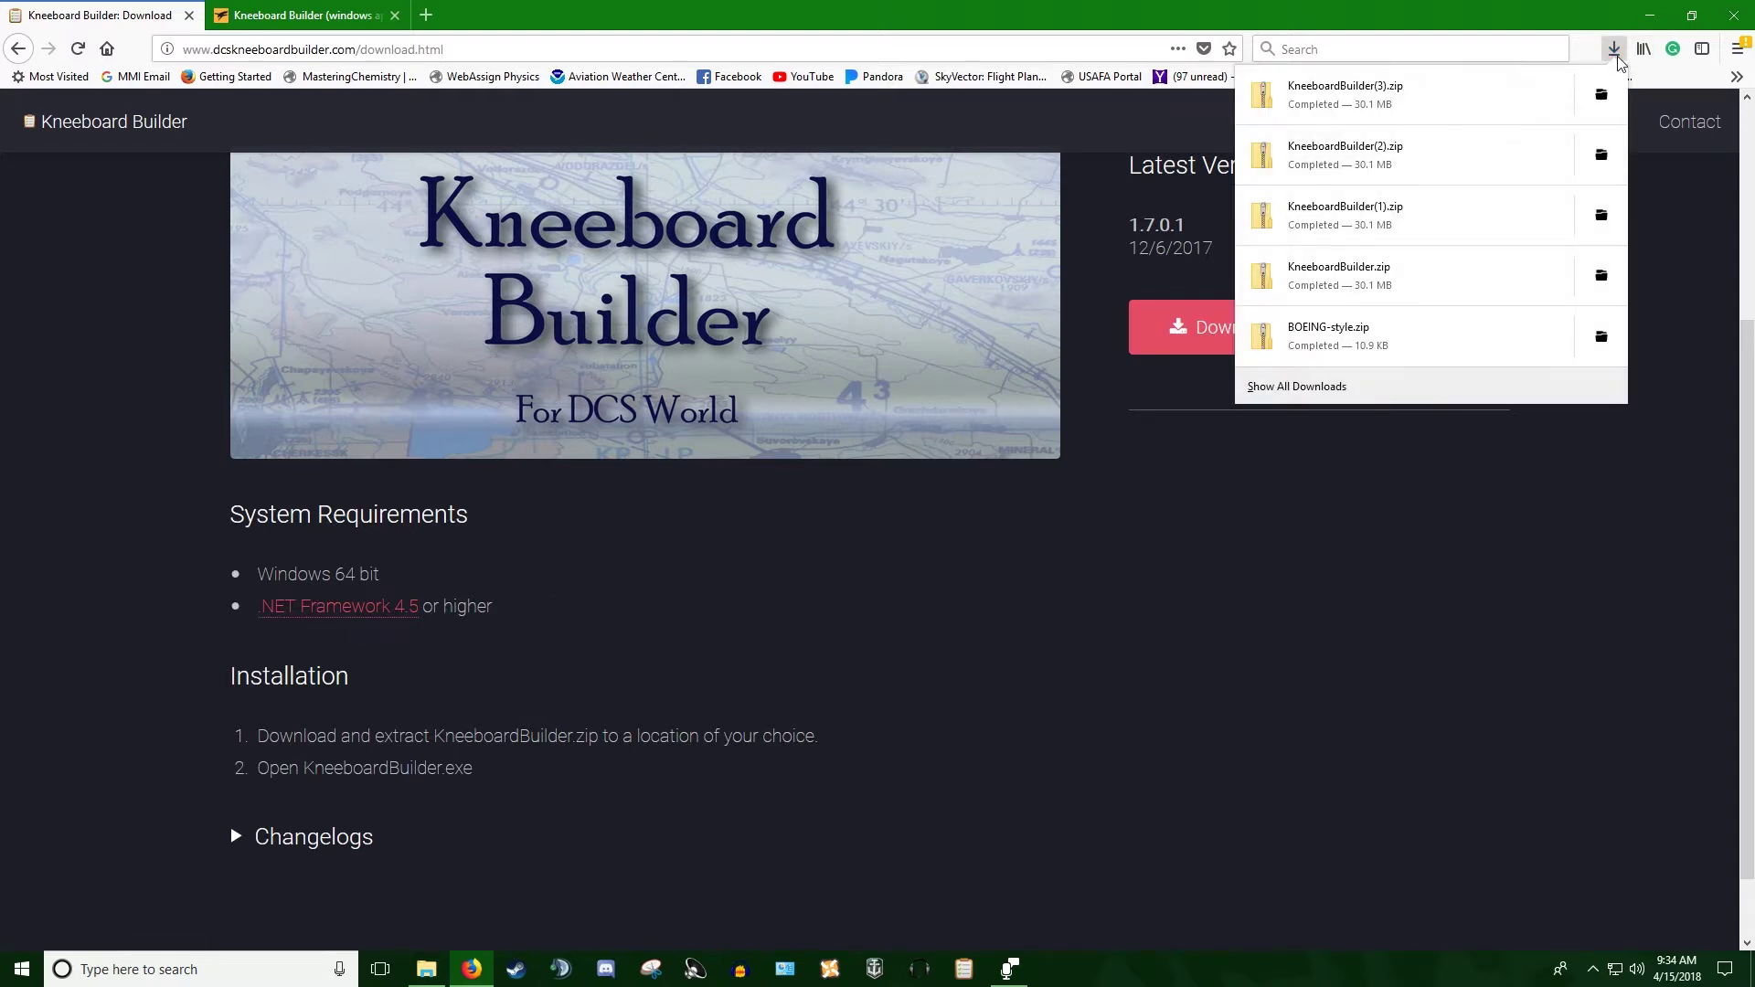
{"action": "left_click", "coordinate": [1600, 94]}
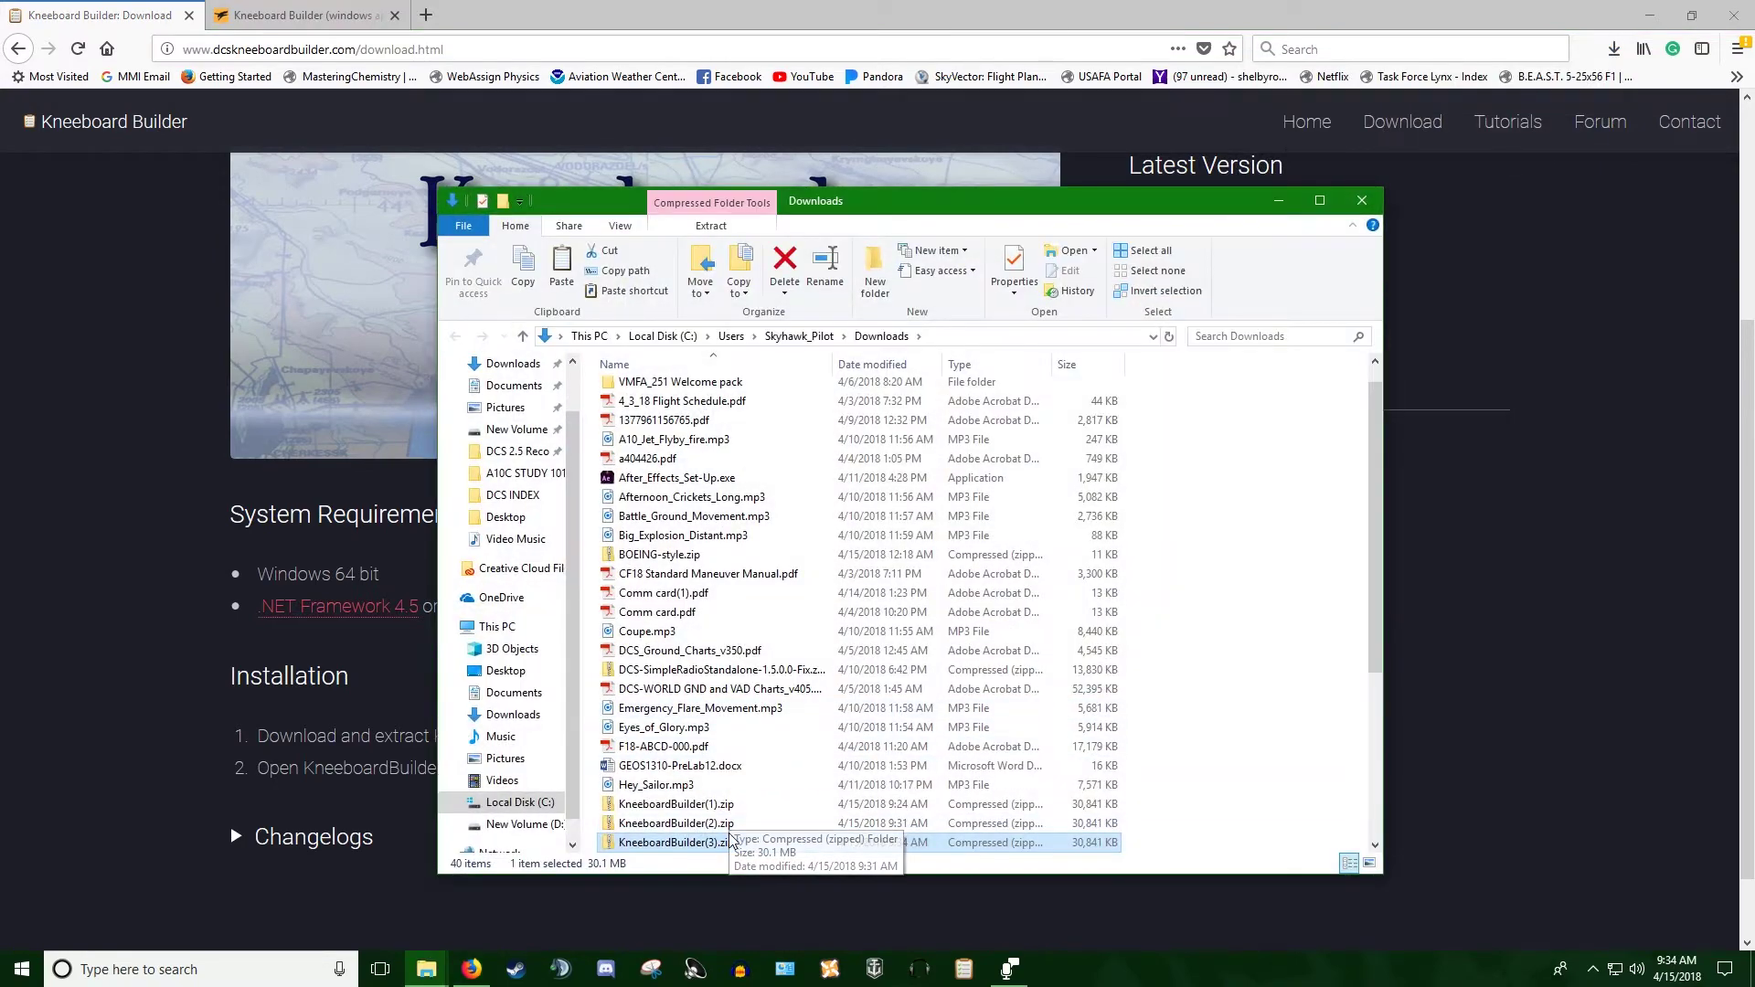
{"action": "right_click", "coordinate": [732, 838]}
{"action": "left_click", "coordinate": [773, 705]}
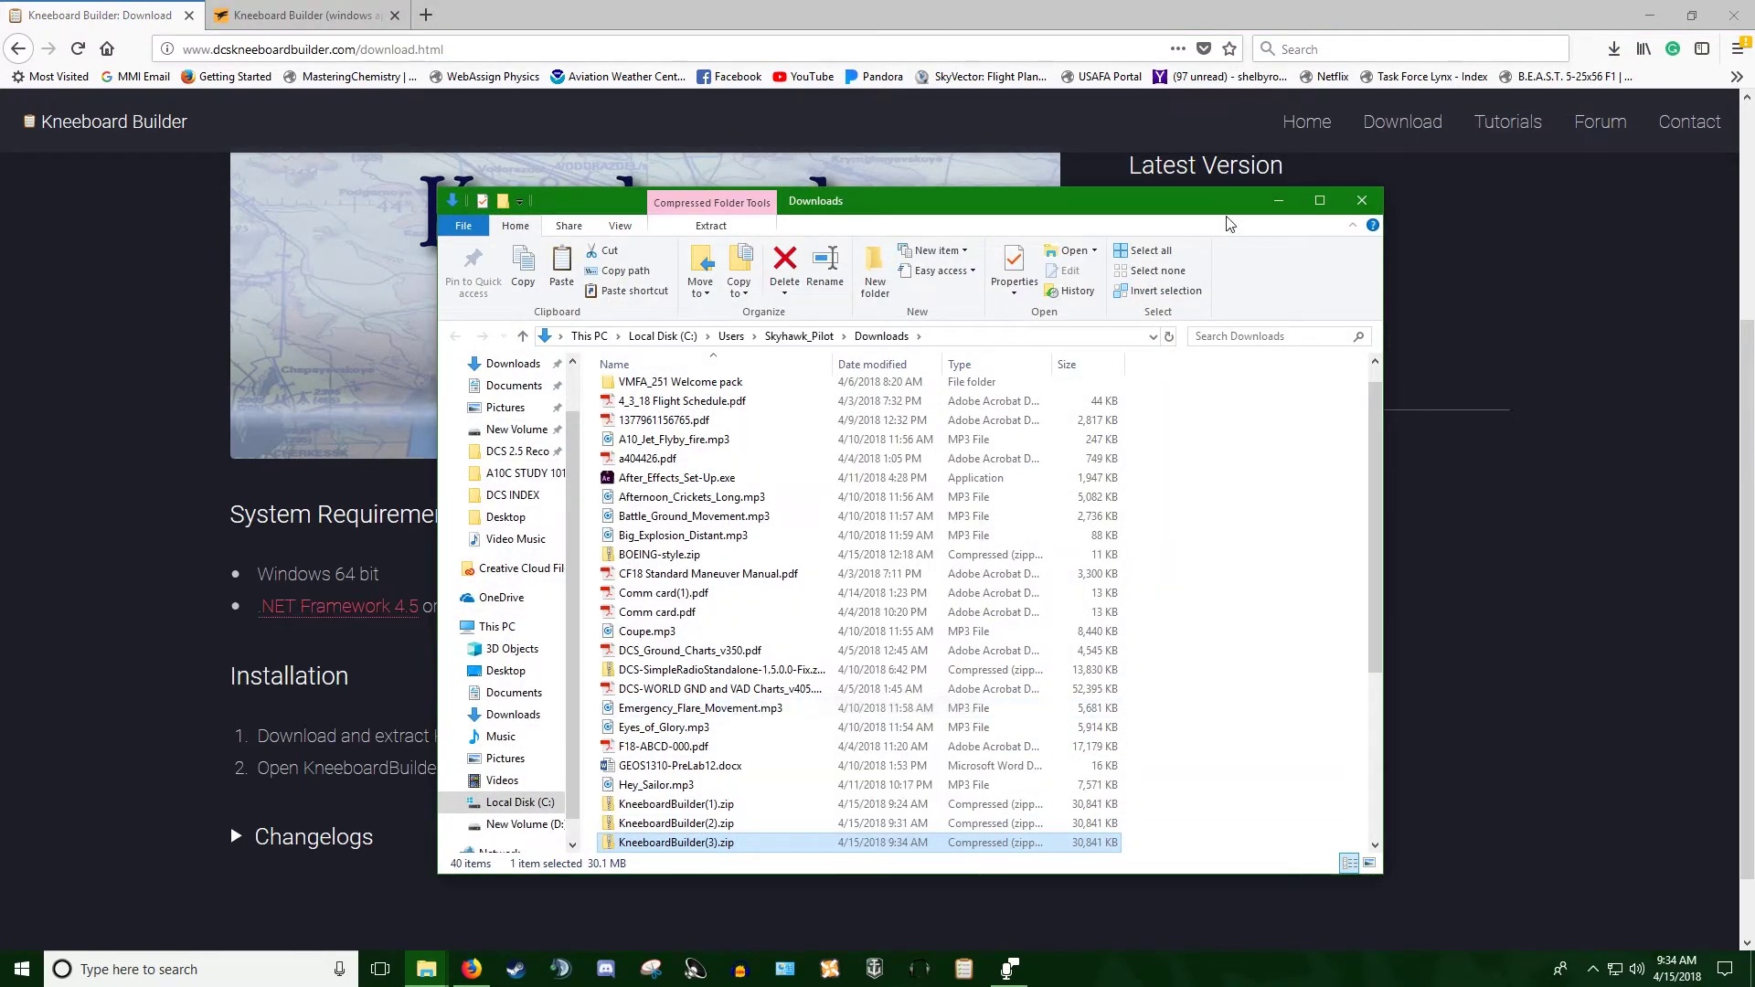
Step: Clear the open windows and paste the archive into the Kneeboard Builder folder on the desktop
{"action": "left_click", "coordinate": [1278, 200]}
{"action": "left_click", "coordinate": [1650, 15]}
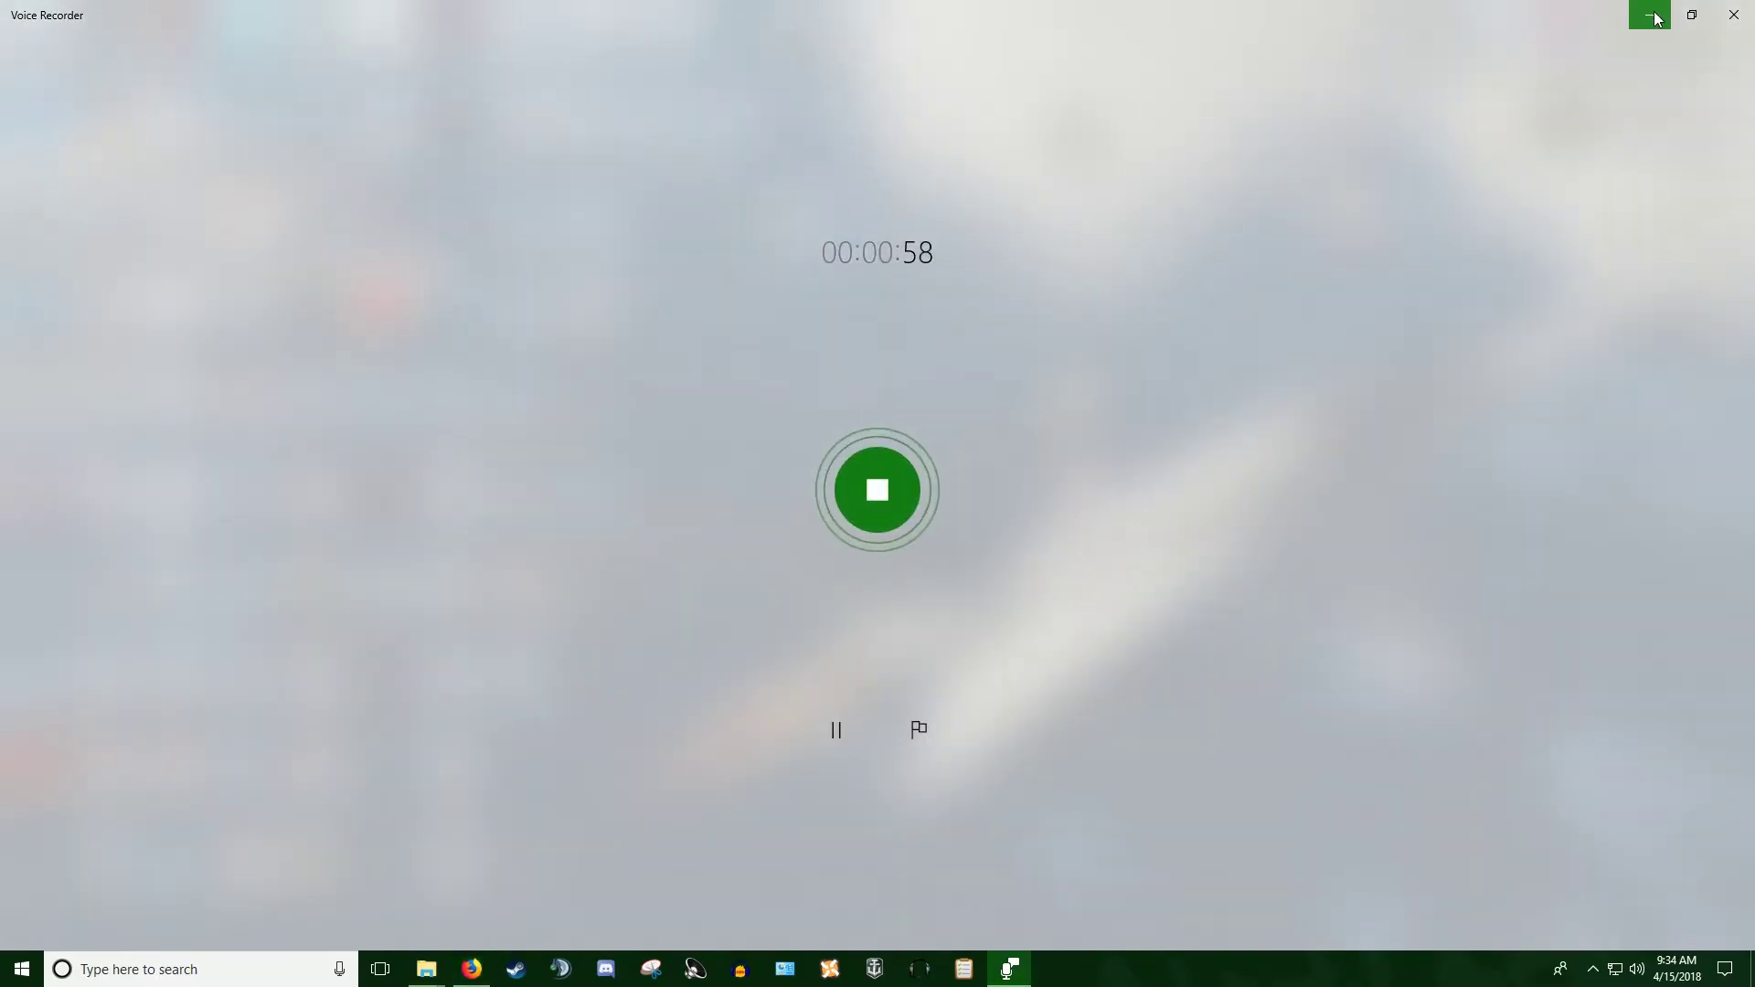
{"action": "left_click", "coordinate": [1664, 11]}
{"action": "double_click", "coordinate": [1075, 406]}
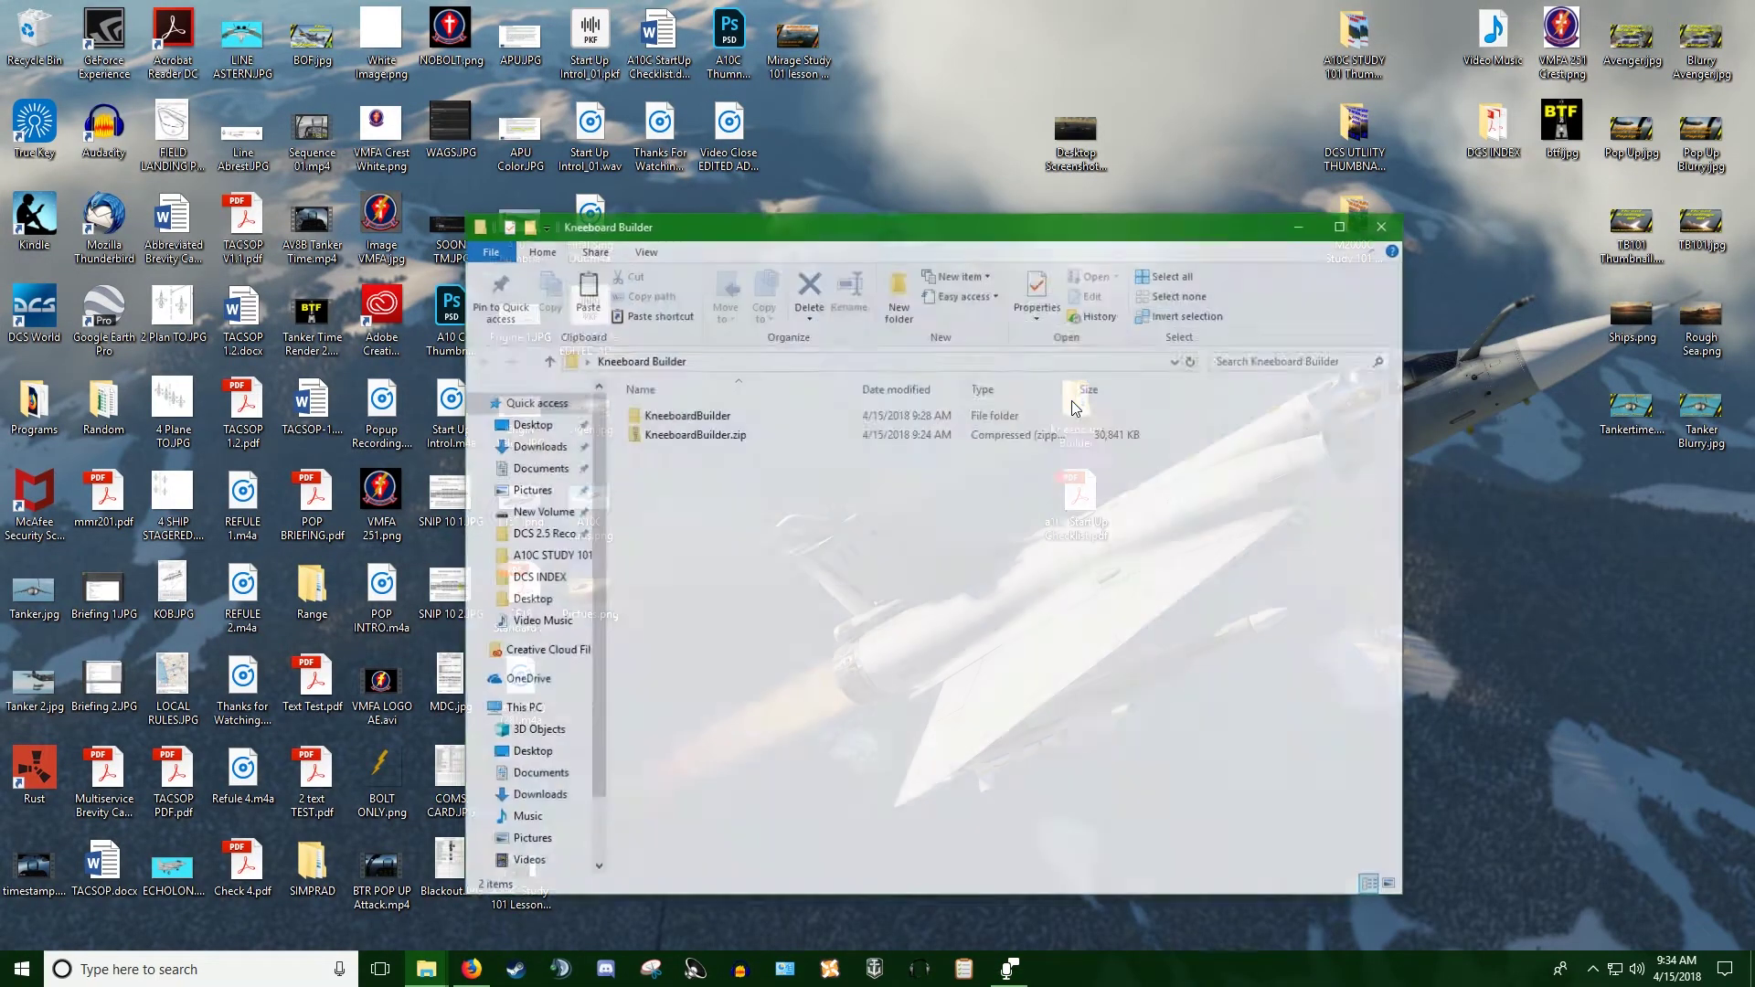
{"action": "left_click", "coordinate": [1384, 225]}
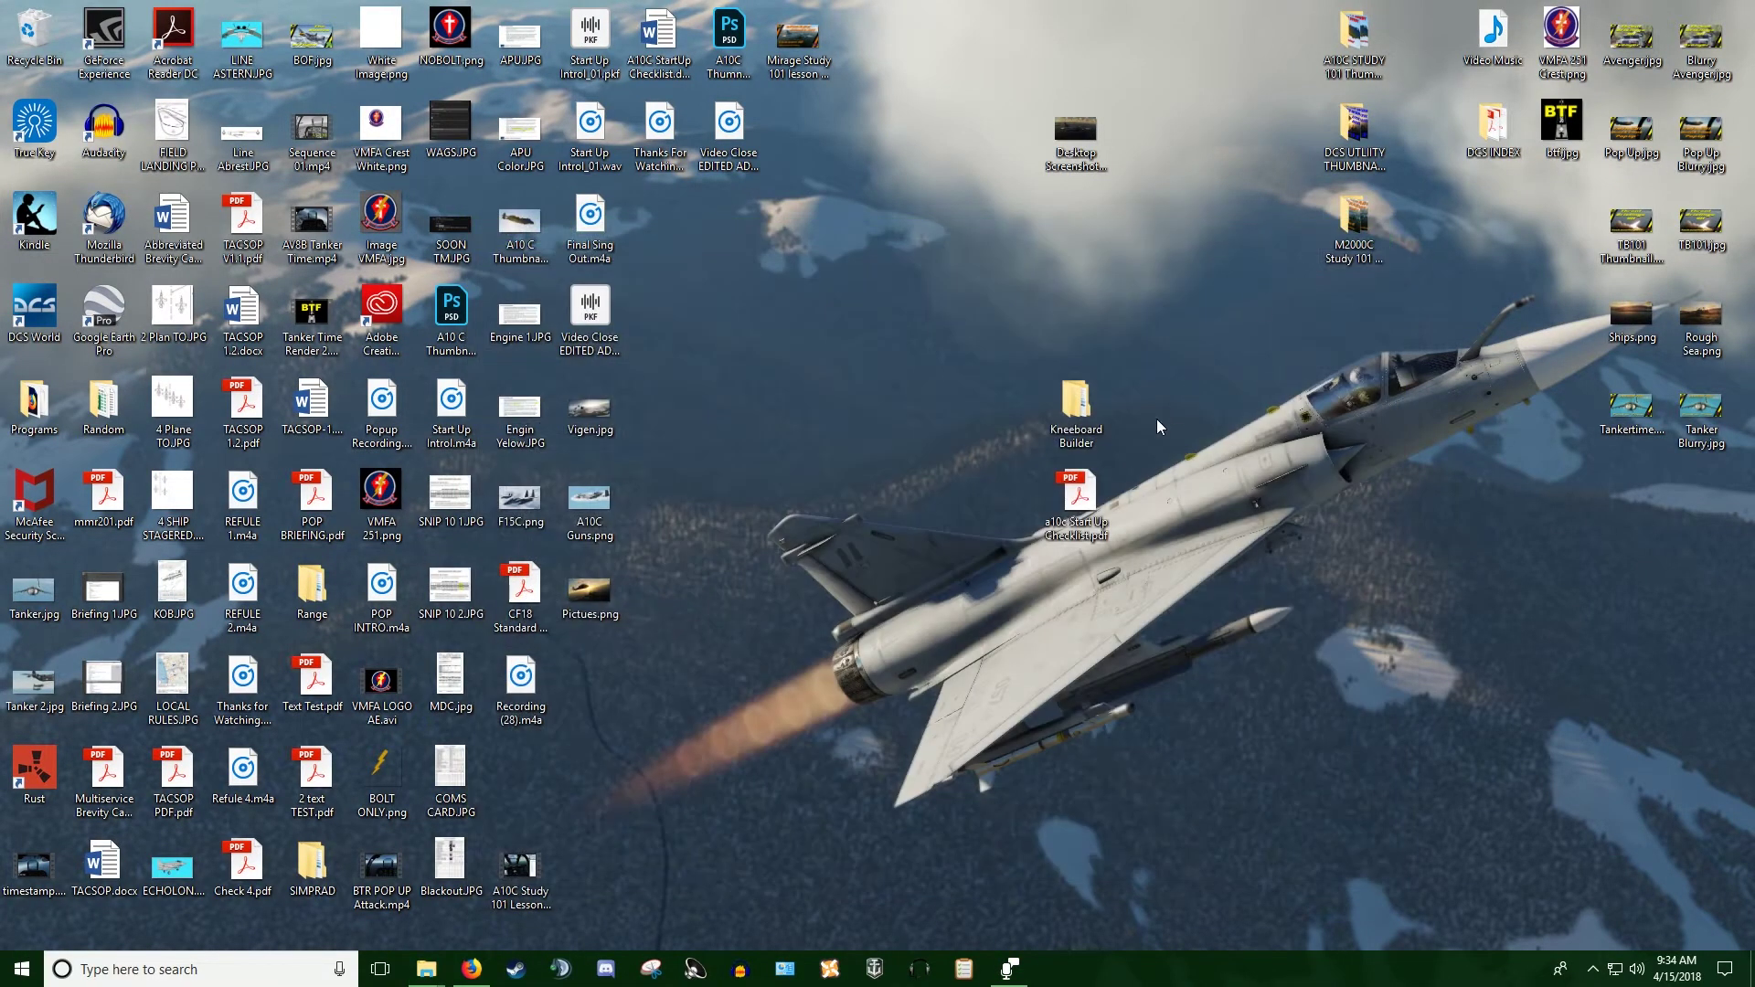
{"action": "double_click", "coordinate": [1079, 404]}
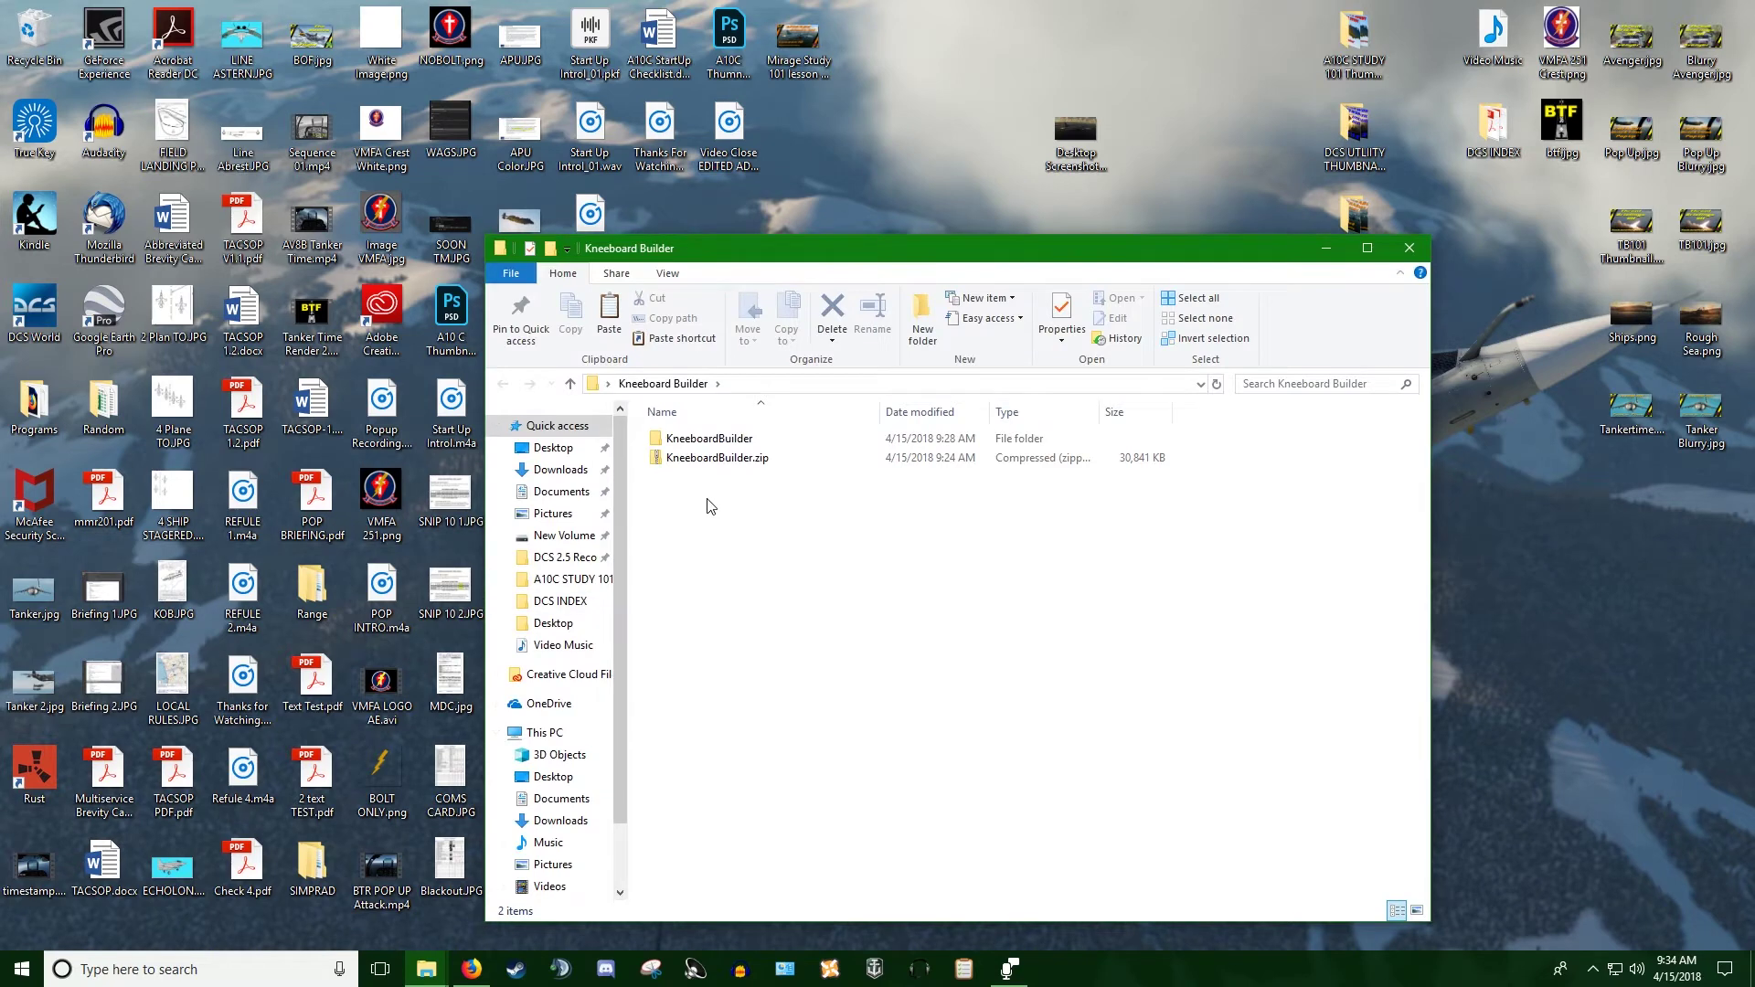
{"action": "right_click", "coordinate": [706, 498]}
{"action": "left_click", "coordinate": [766, 632]}
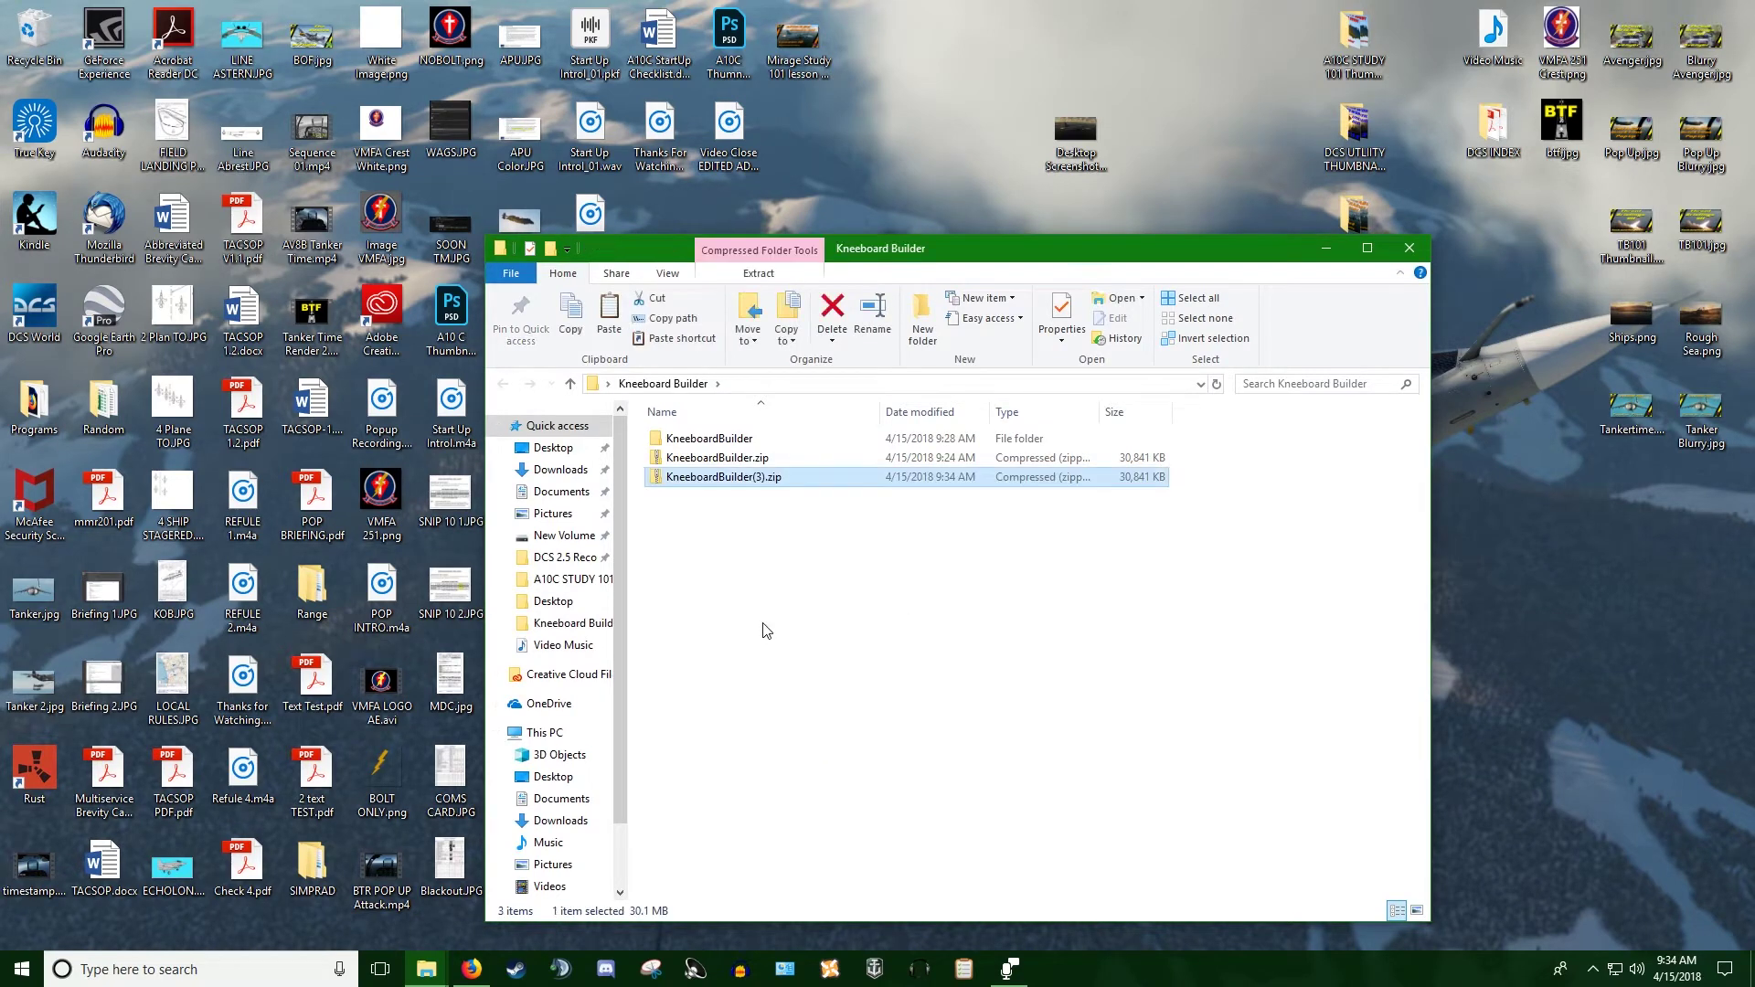
Step: Extract KneeboardBuilder.zip to the suggested folder, replacing the existing files in the destination
{"action": "left_click", "coordinate": [722, 458]}
{"action": "right_click", "coordinate": [722, 459]}
{"action": "left_click", "coordinate": [805, 521]}
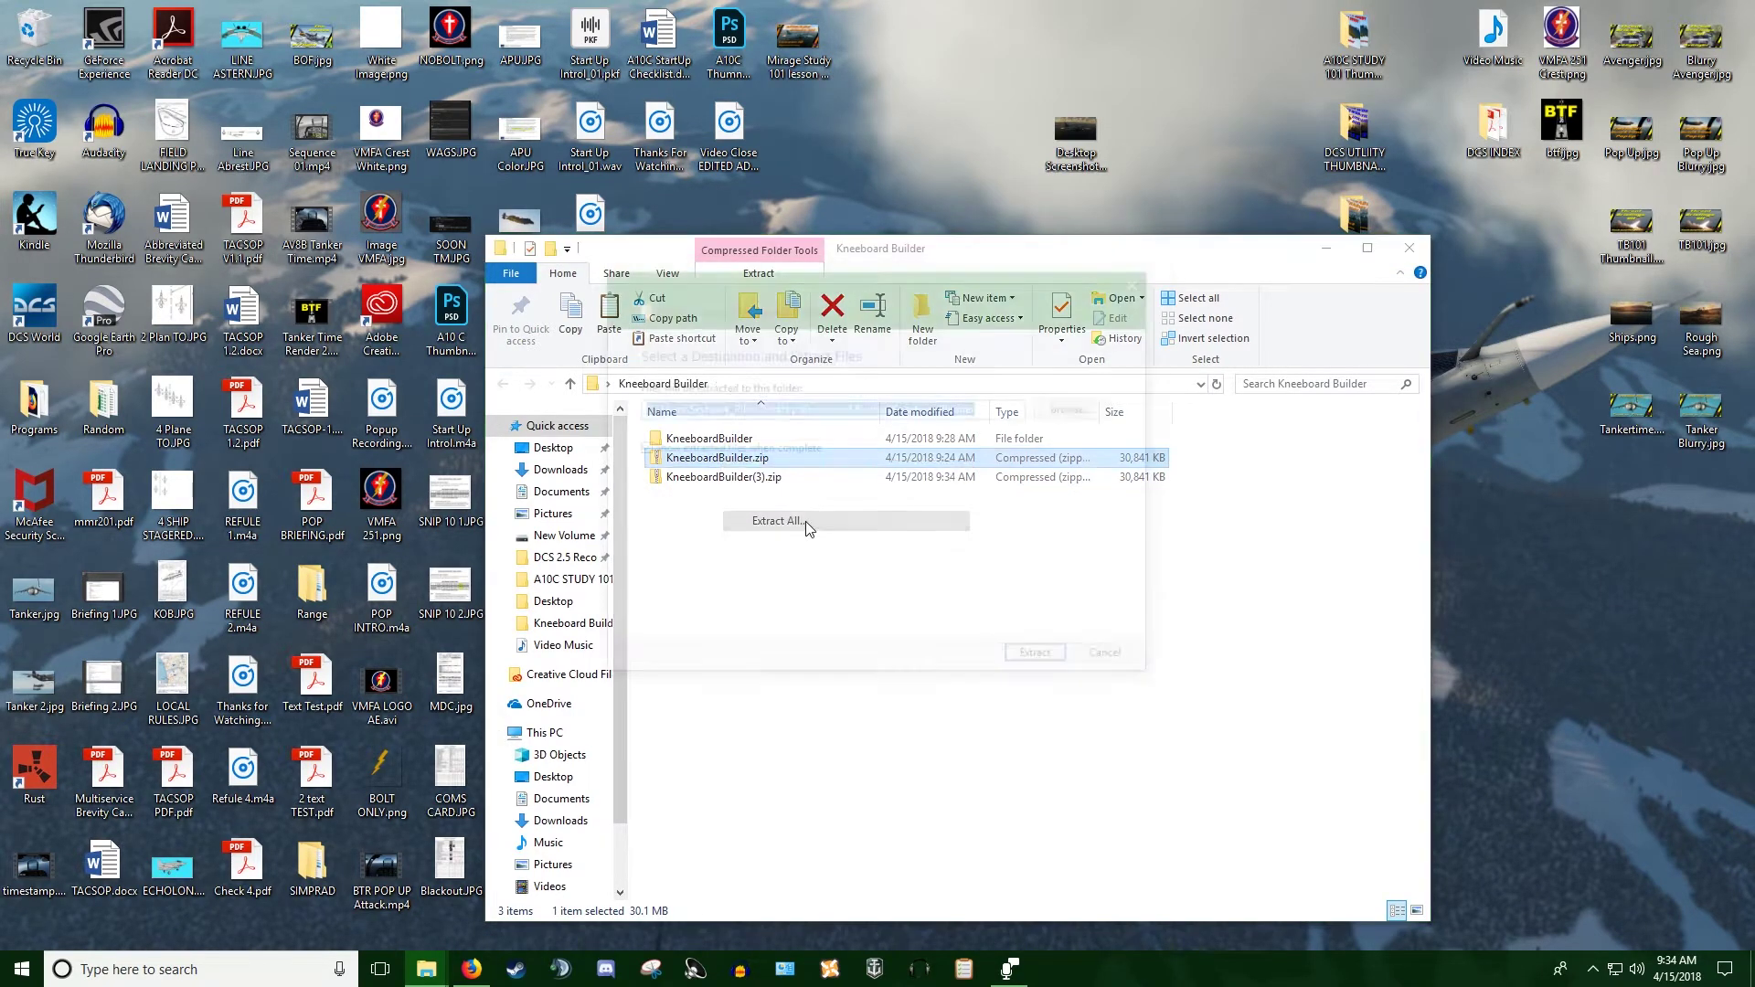
{"action": "left_click", "coordinate": [1041, 660]}
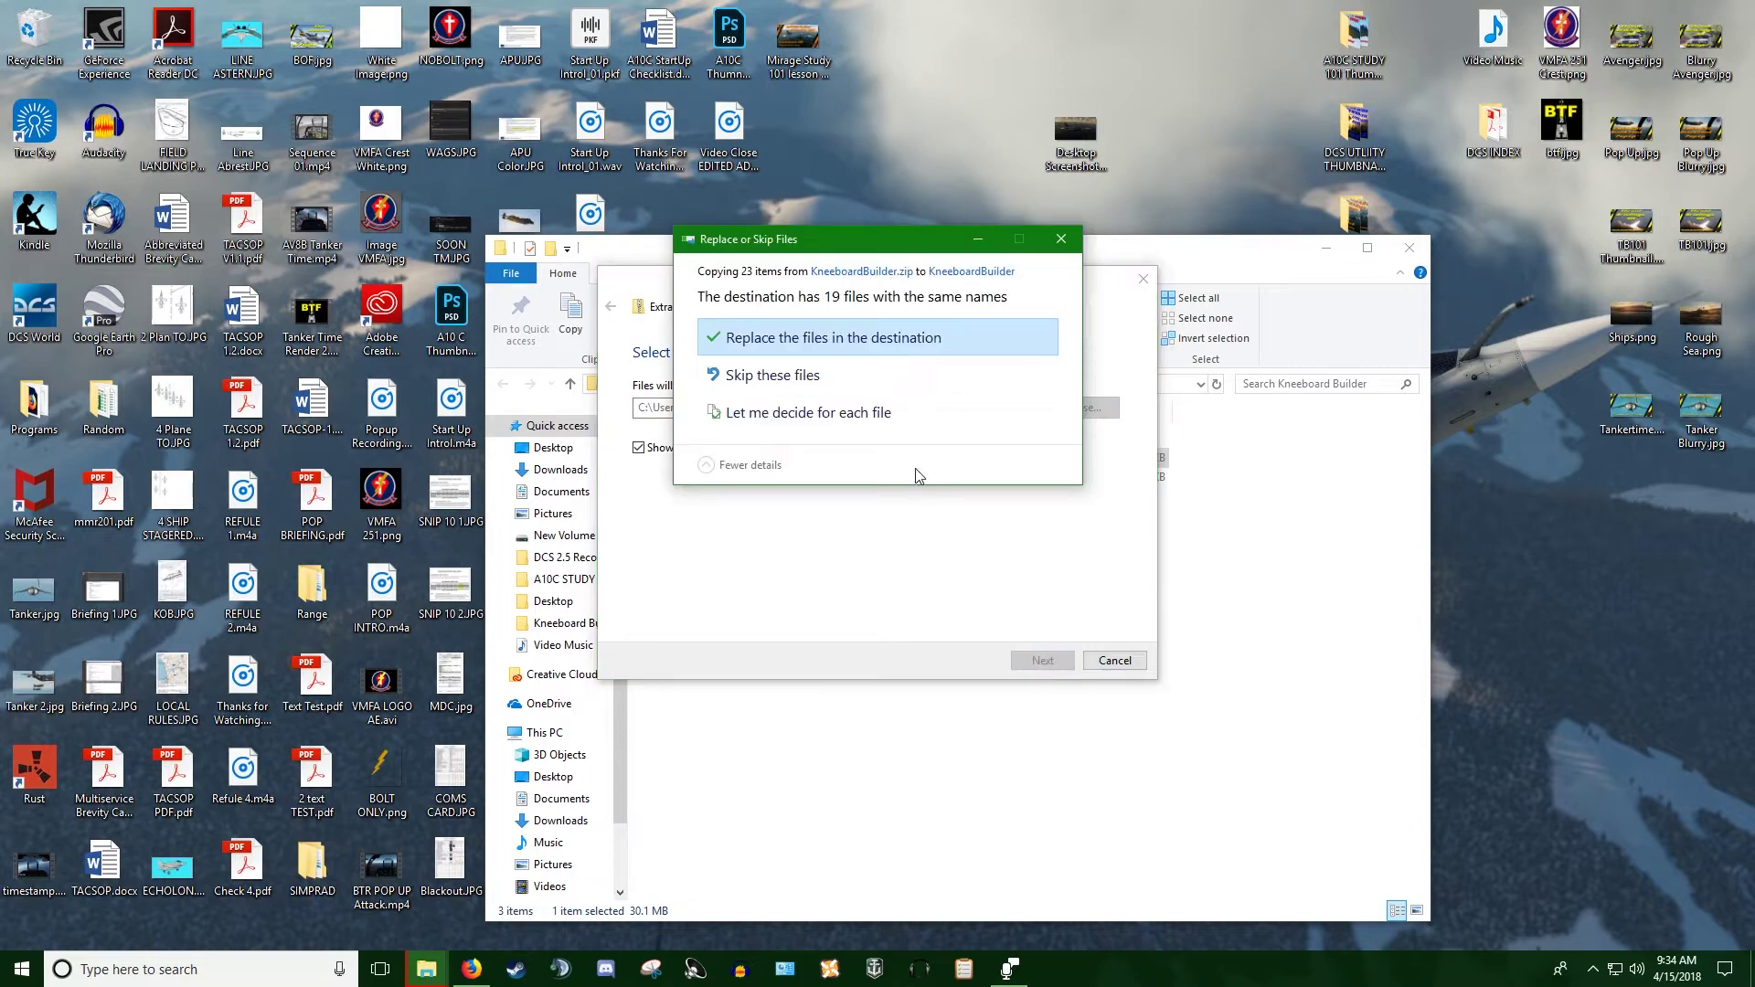
{"action": "left_click", "coordinate": [844, 340]}
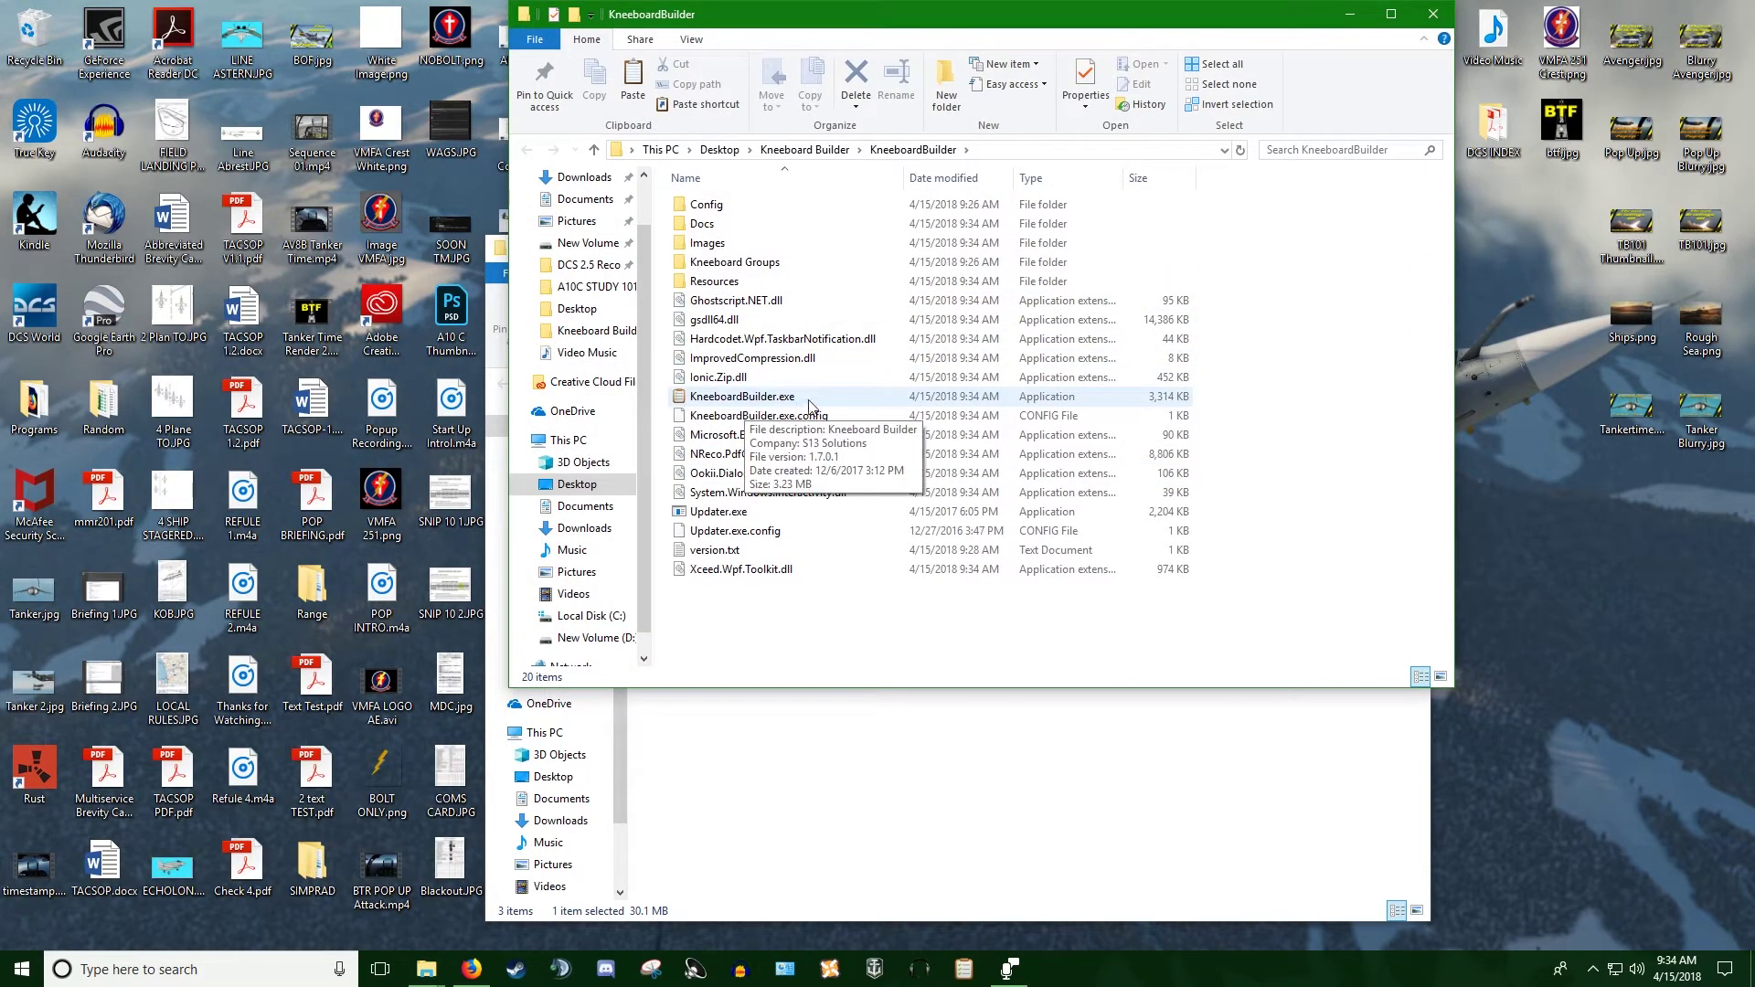
Step: Try to launch KneeboardBuilder.exe from the extracted folder
{"action": "left_click", "coordinate": [796, 403]}
{"action": "double_click", "coordinate": [796, 408]}
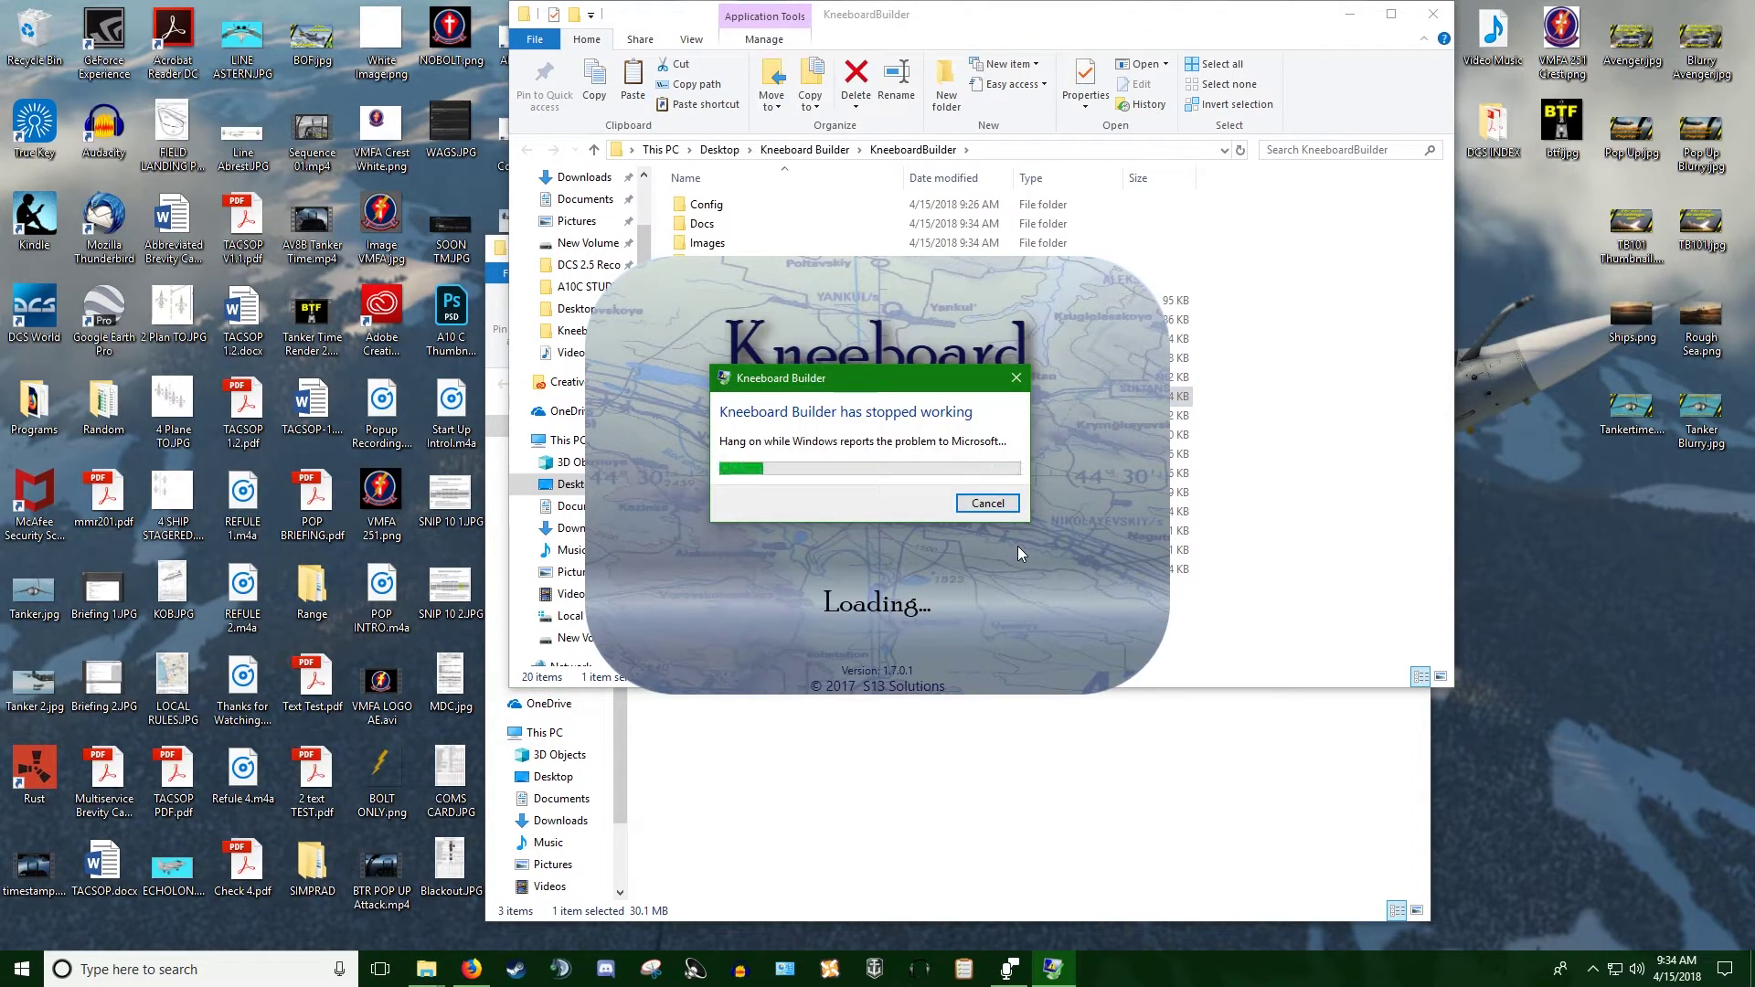
{"action": "left_click", "coordinate": [994, 516]}
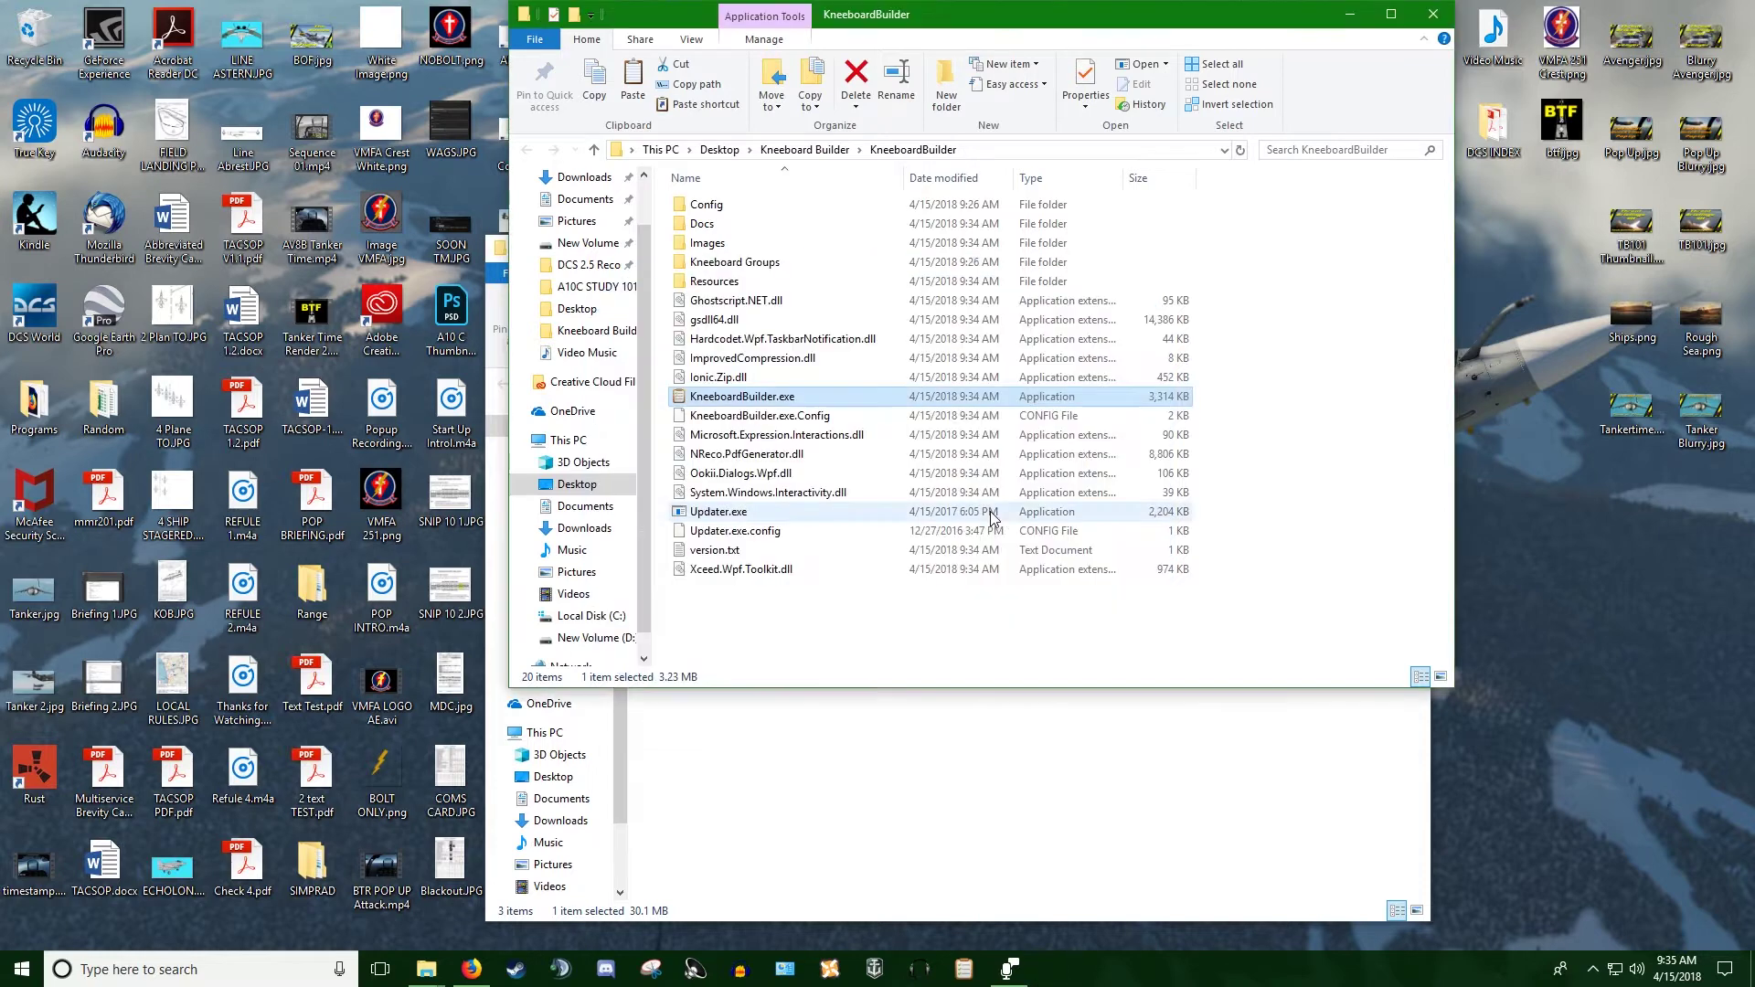
Step: Run KneeboardBuilder.exe as administrator and minimize the extracted folder's window
{"action": "right_click", "coordinate": [767, 403]}
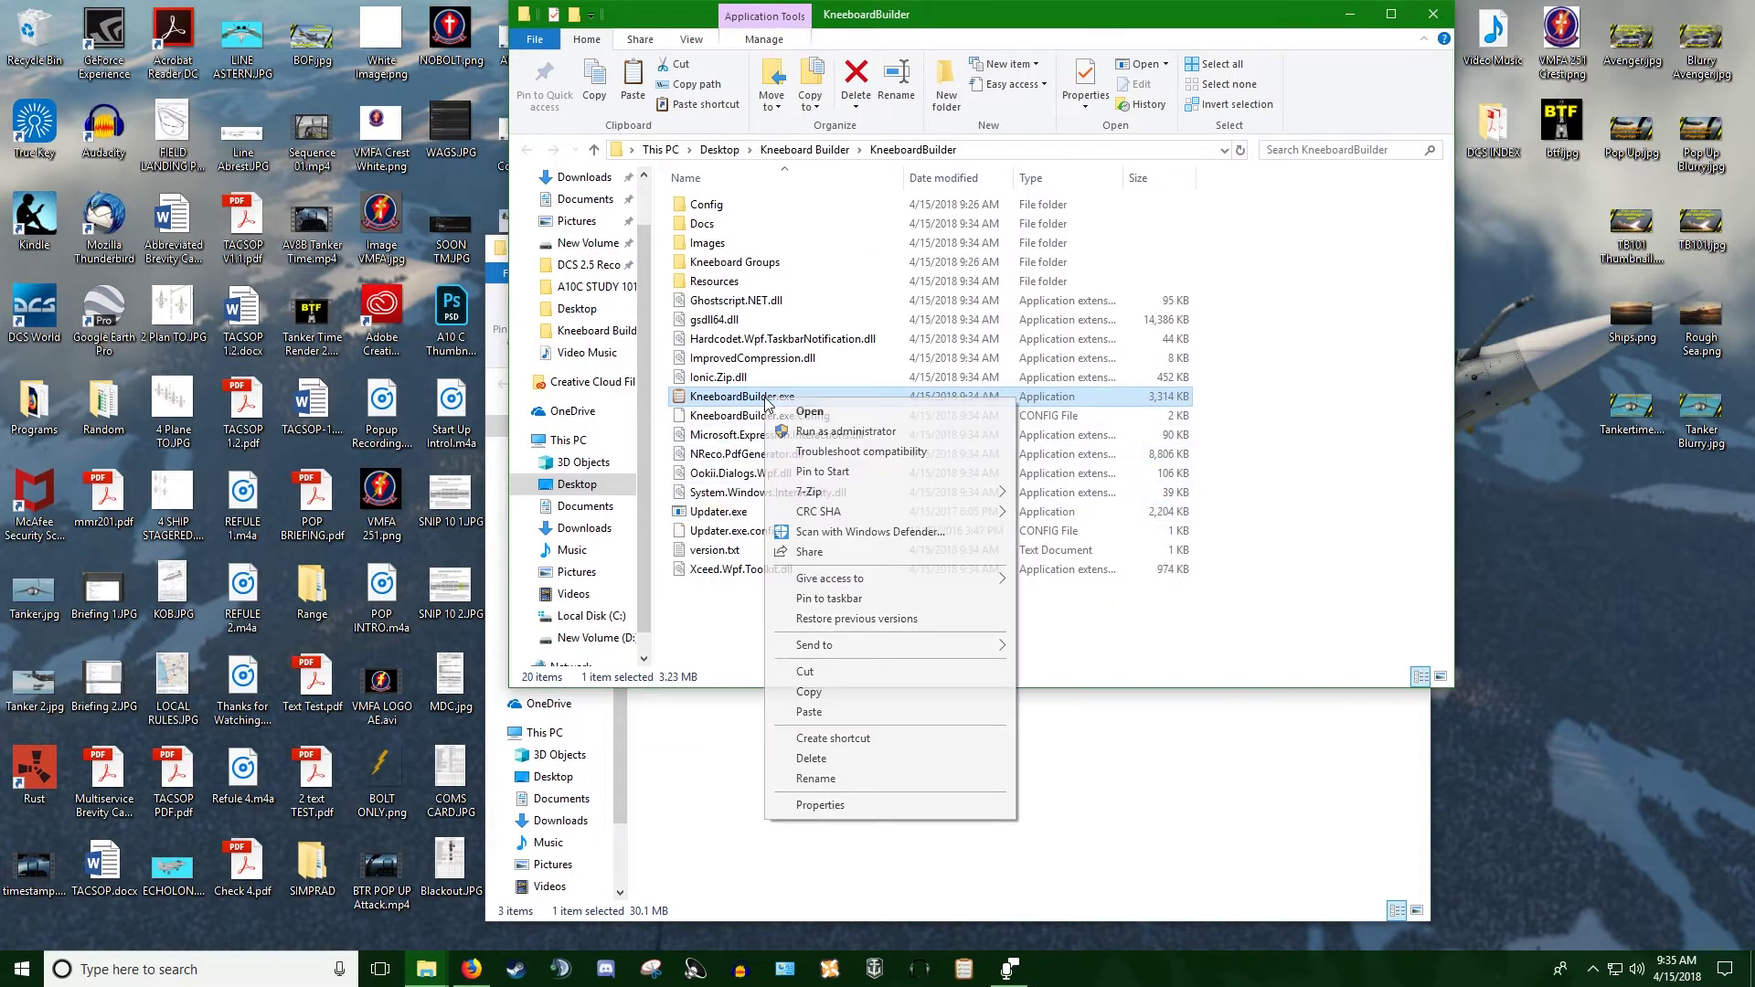
{"action": "left_click", "coordinate": [838, 434]}
{"action": "left_click", "coordinate": [784, 615]}
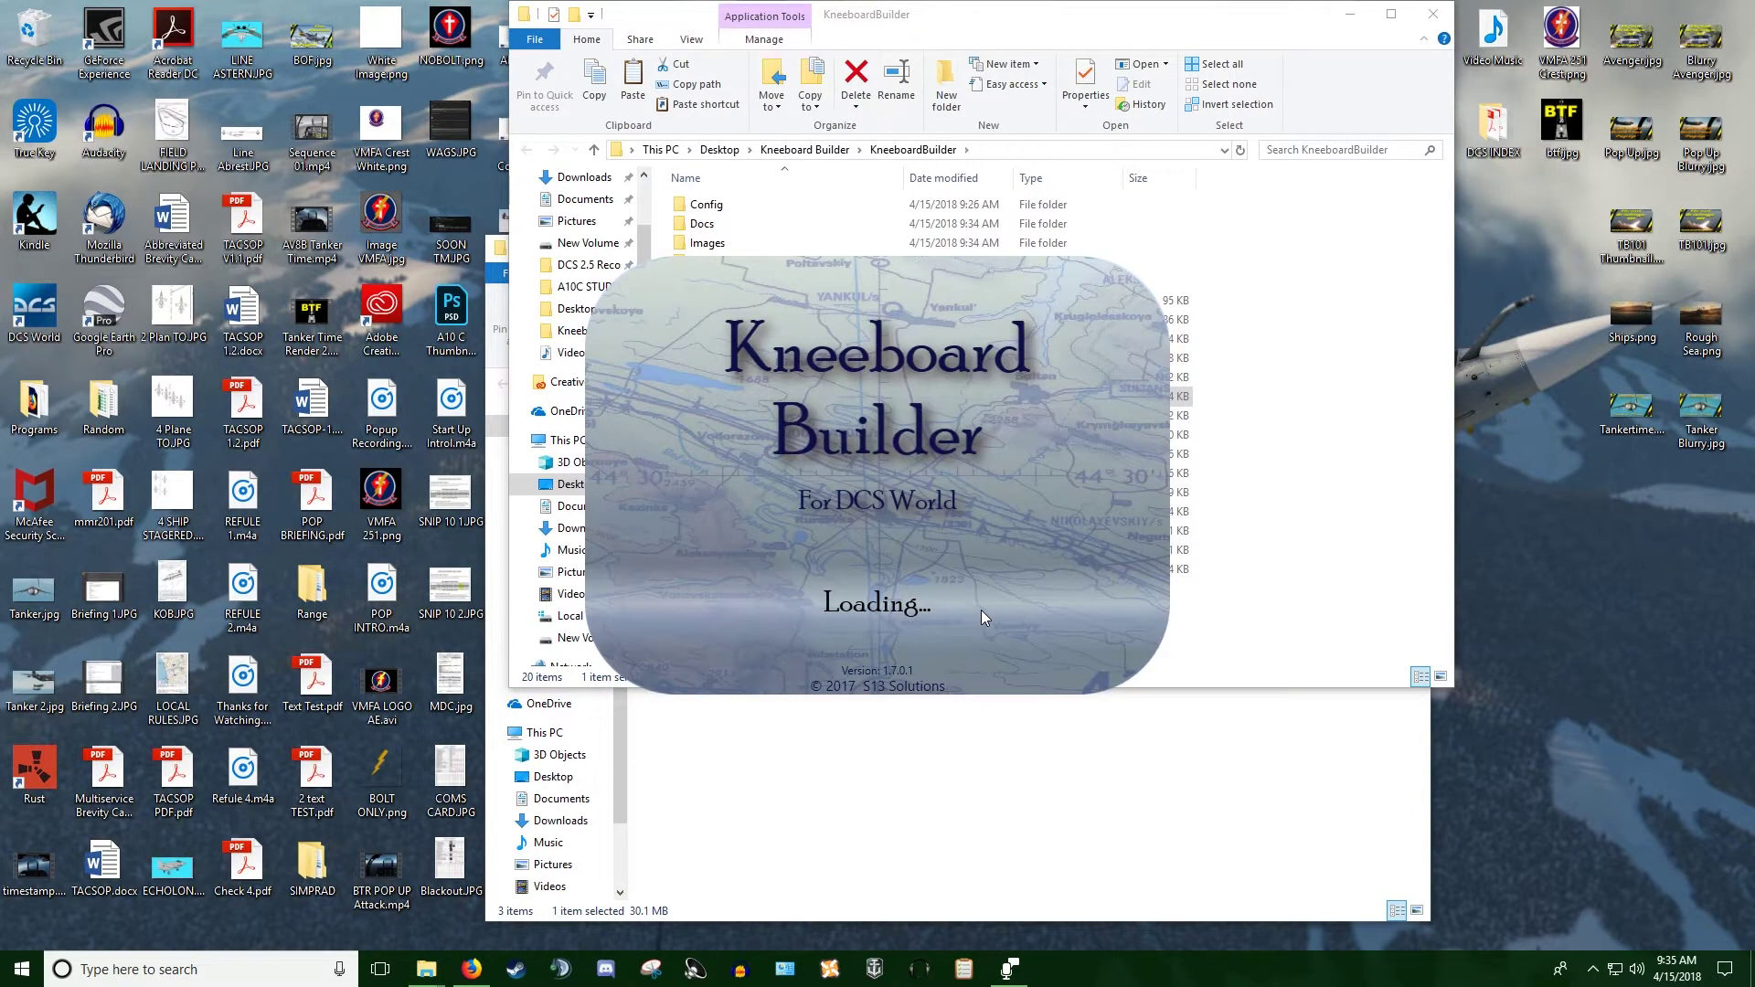
{"action": "left_click", "coordinate": [1349, 16]}
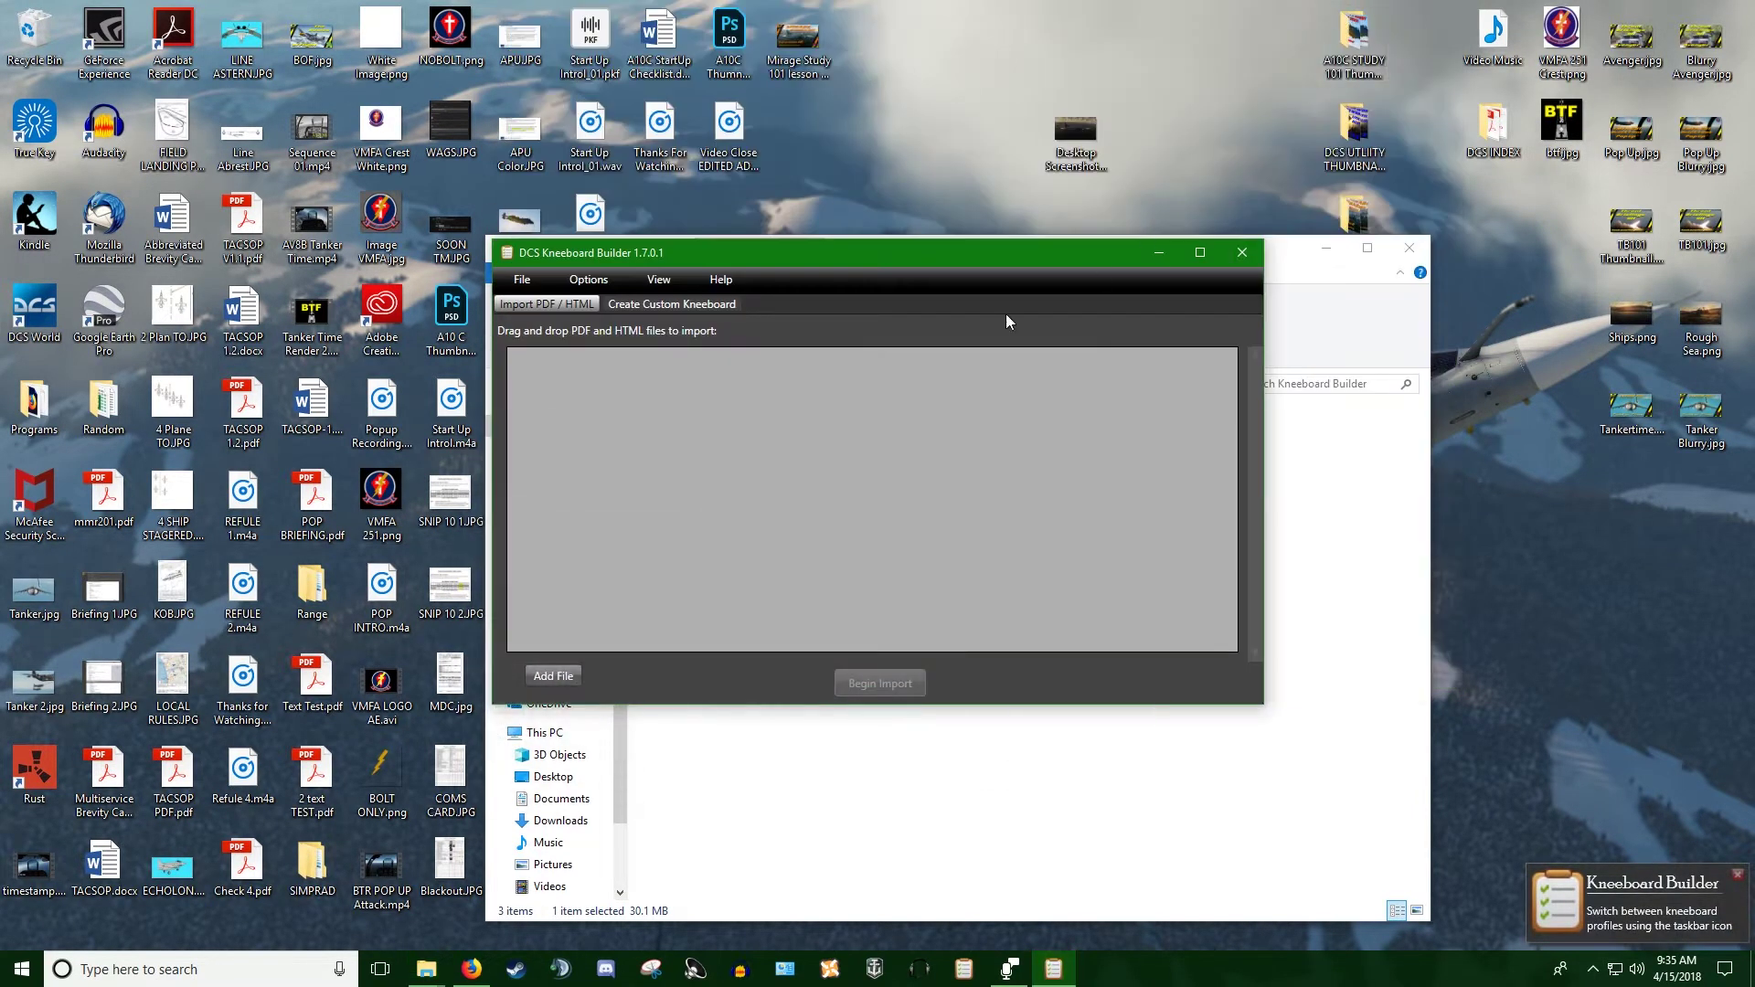
{"action": "left_click", "coordinate": [588, 280]}
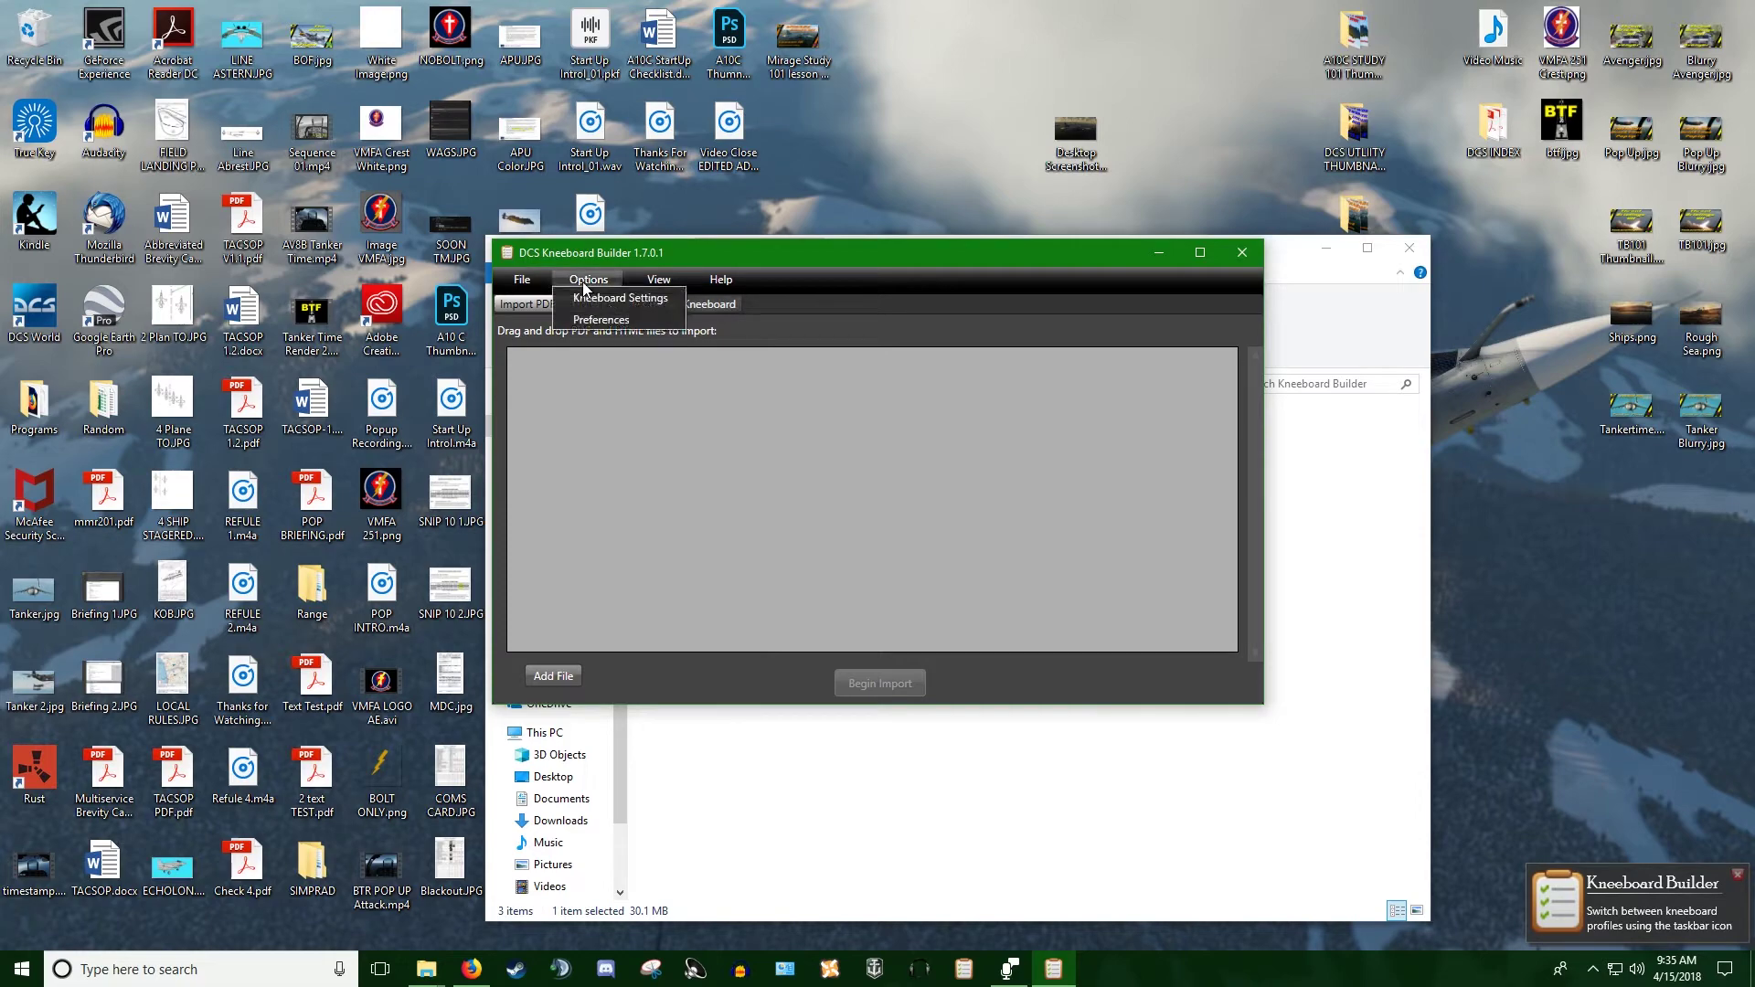
{"action": "left_click", "coordinate": [621, 300]}
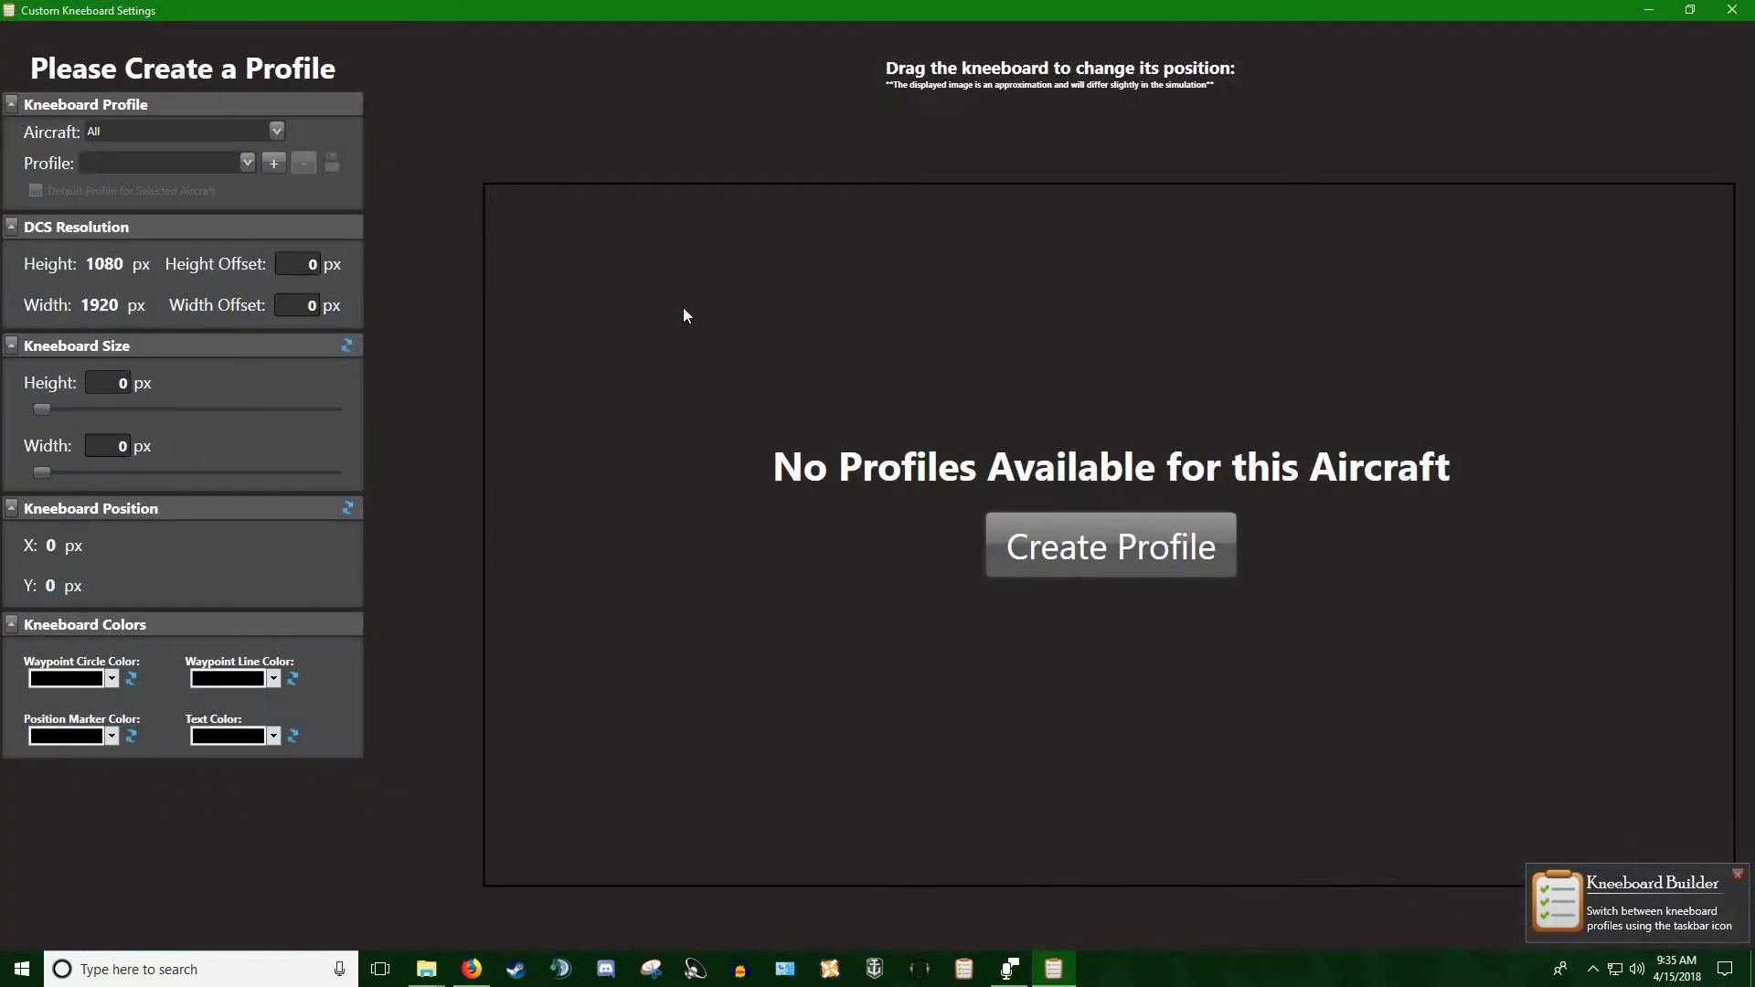
{"action": "key", "text": "alt+F4"}
Step: Set the PDF import resolution to 1200 dpi in the preferences and save them
{"action": "left_click", "coordinate": [588, 280]}
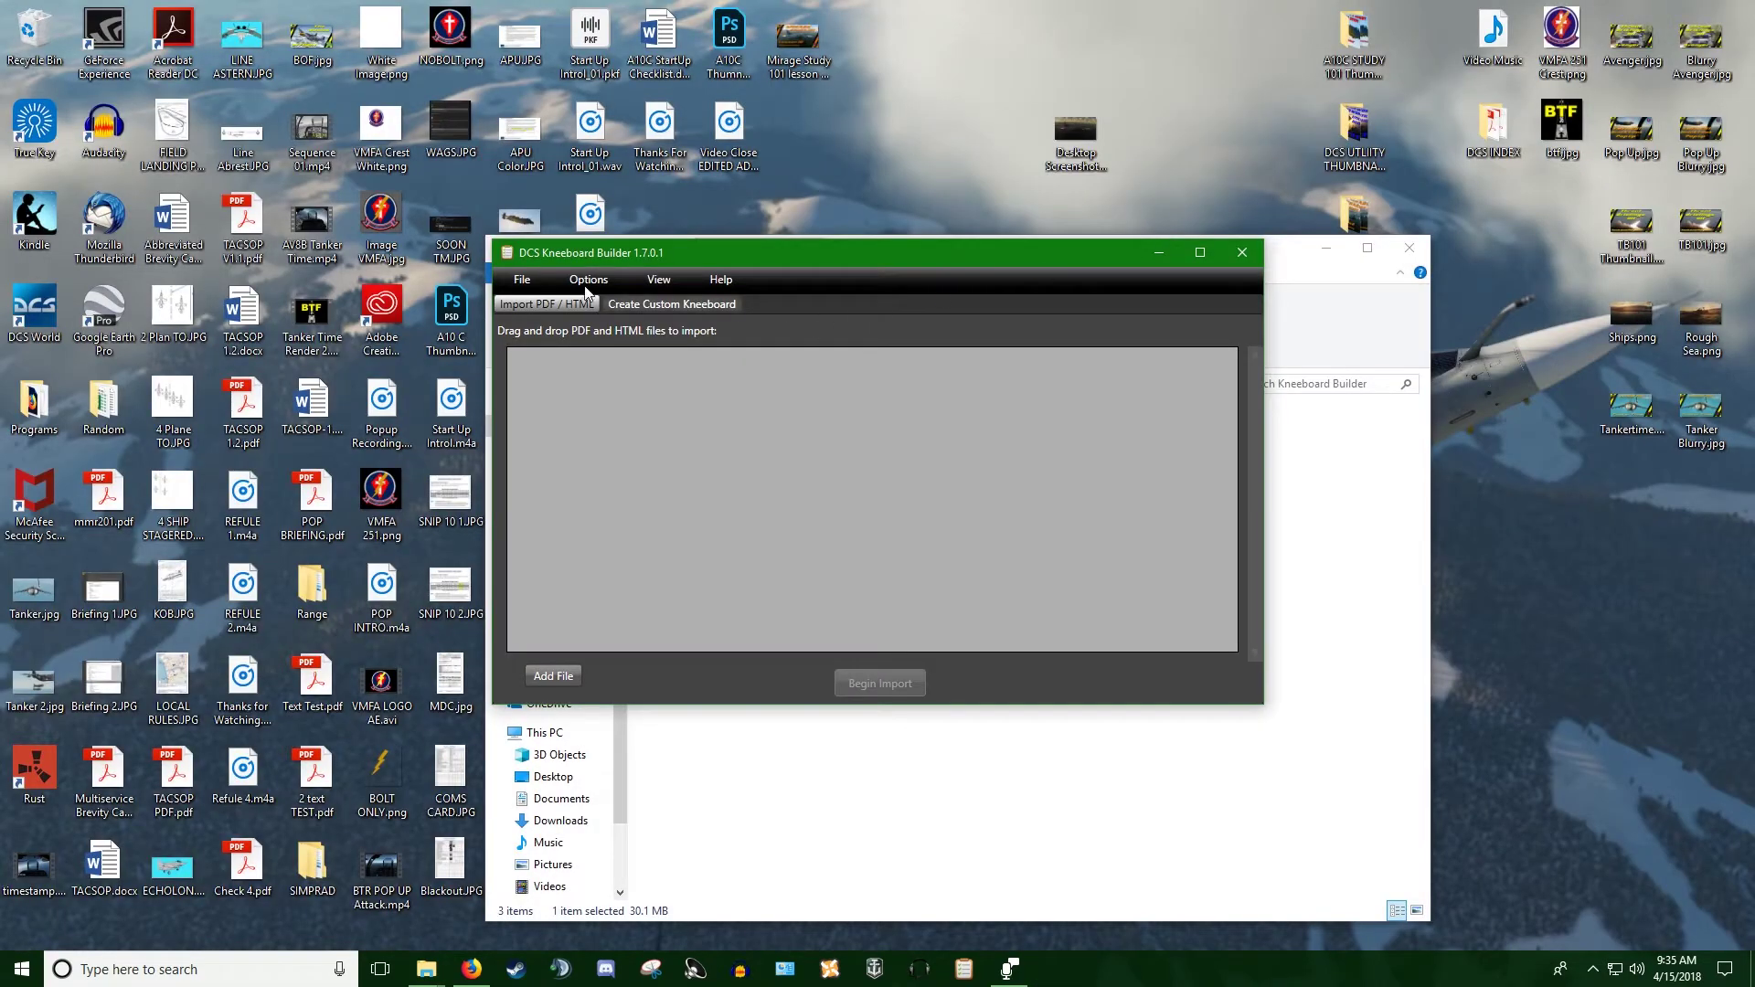
{"action": "left_click", "coordinate": [613, 322]}
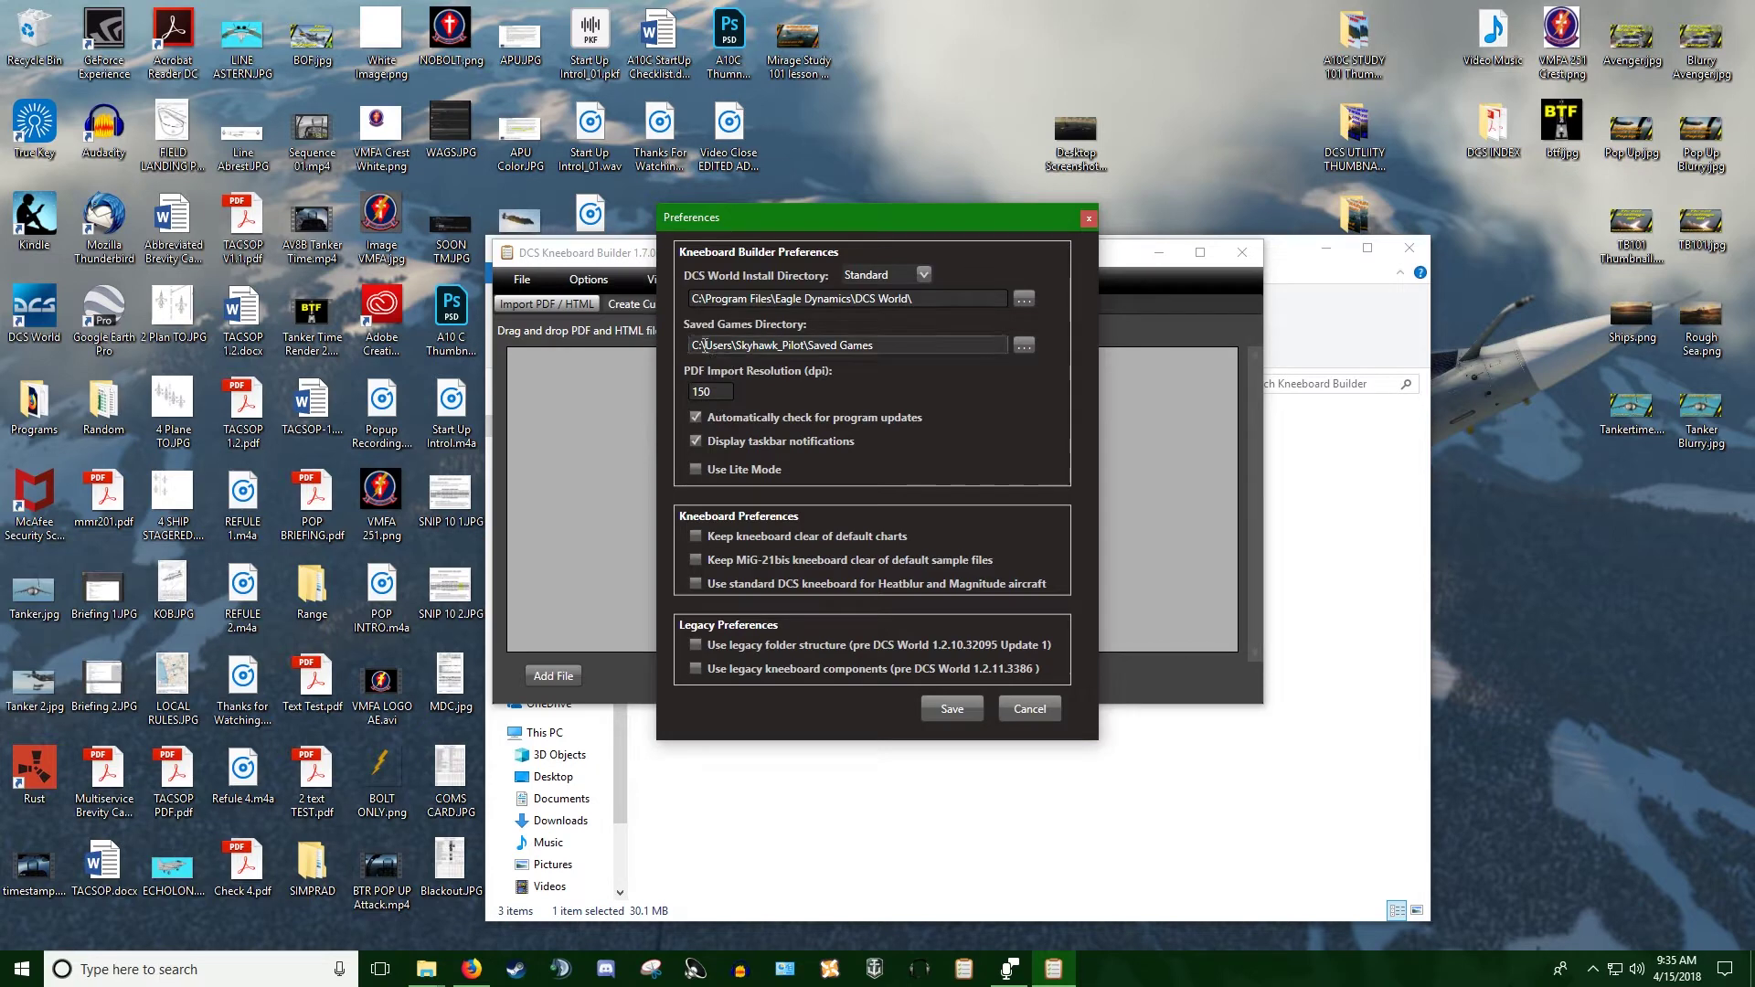
{"action": "double_click", "coordinate": [723, 392]}
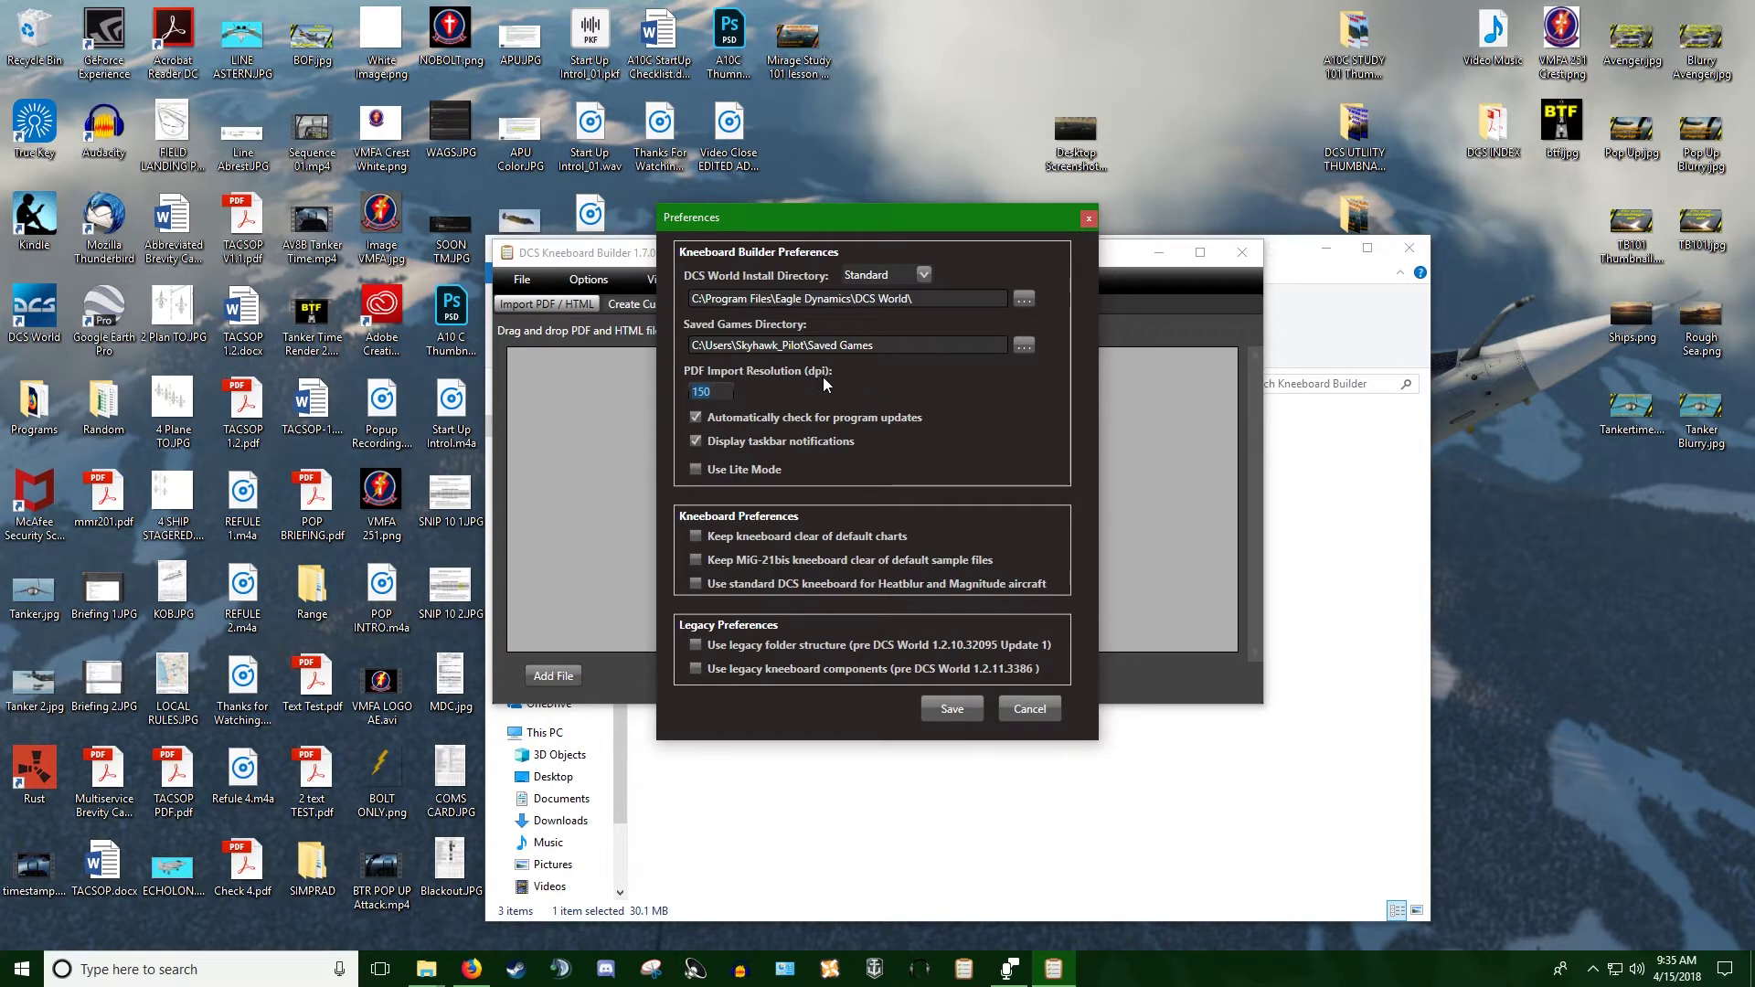
{"action": "type", "text": "1200"}
{"action": "left_click", "coordinate": [950, 712]}
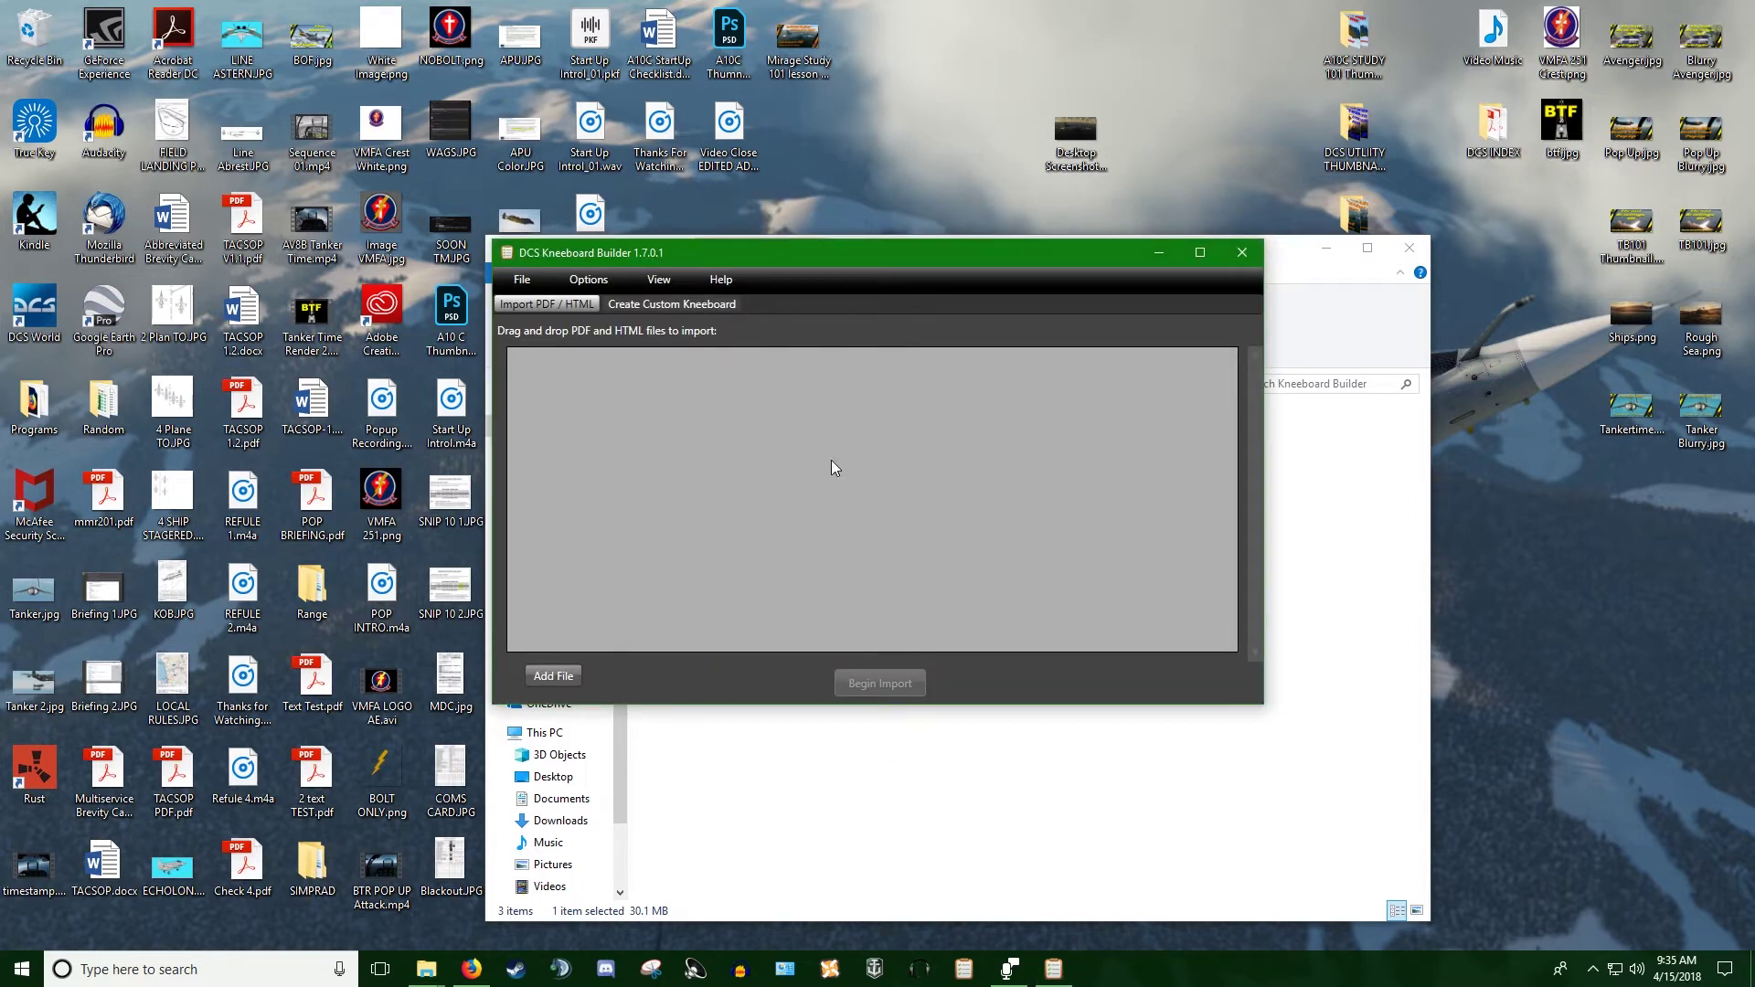
Step: Add a10c Start Up Checklist.pdf from the desktop to the list of files to import
{"action": "left_click", "coordinate": [566, 672]}
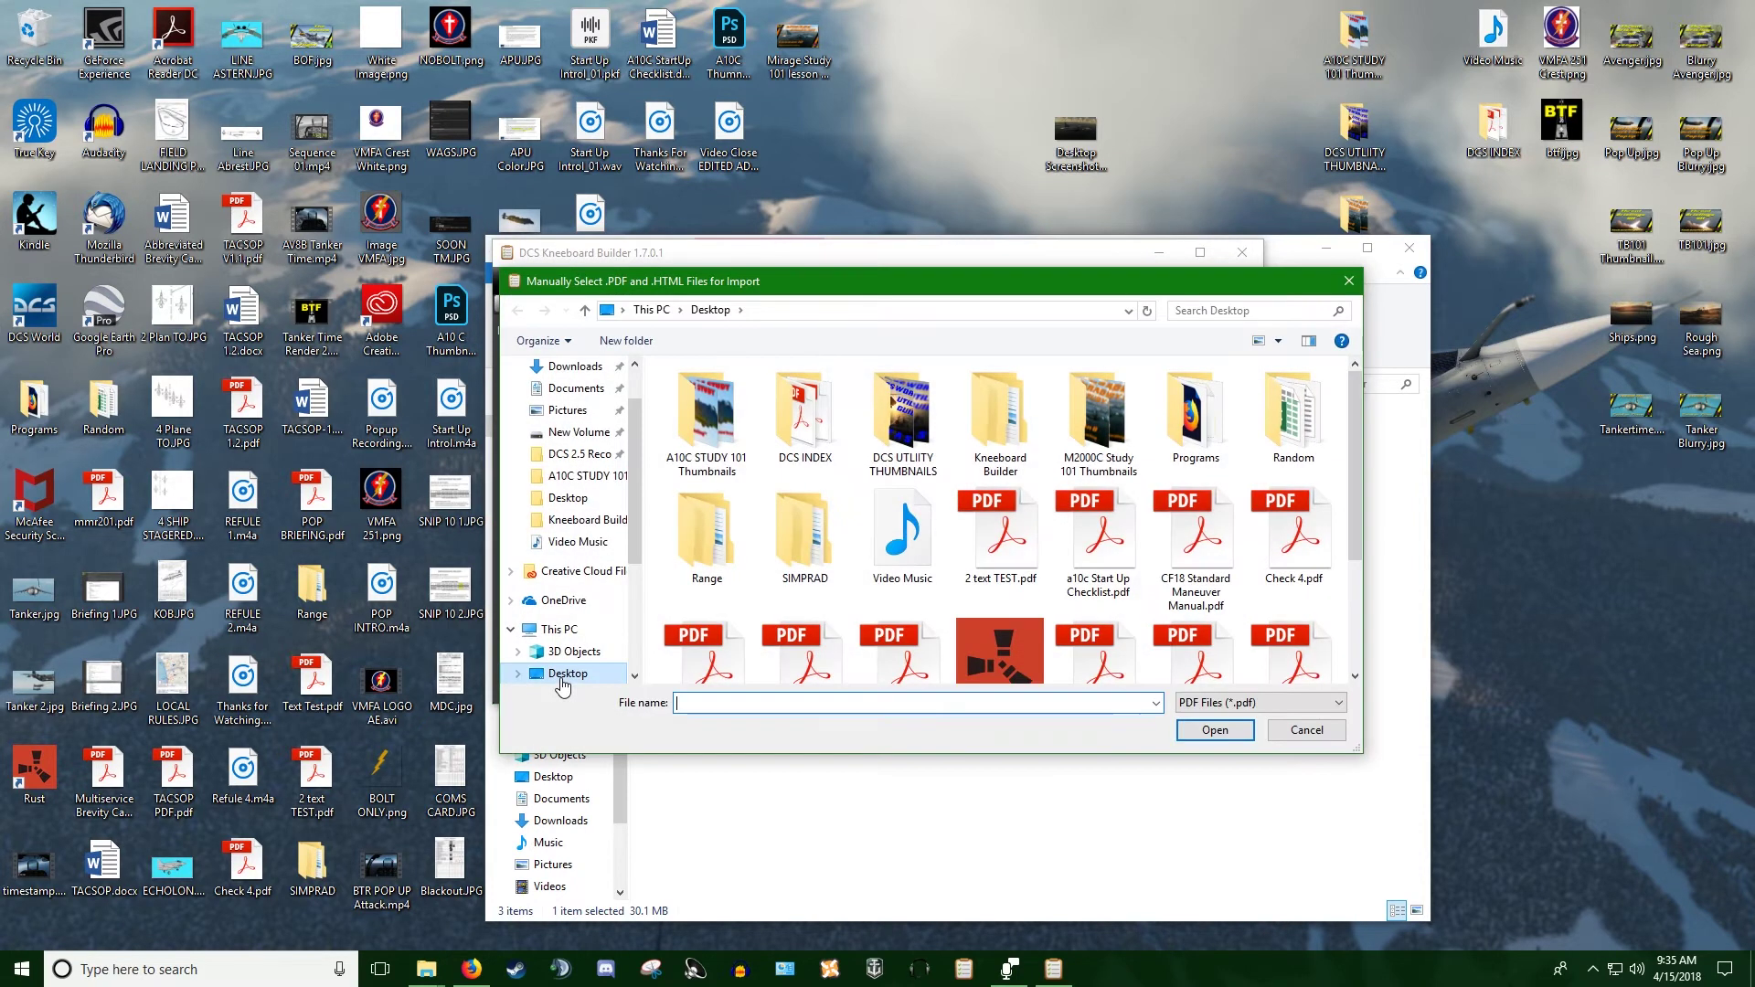
{"action": "scroll", "coordinate": [1097, 548], "scroll_direction": "down", "scroll_amount": 3}
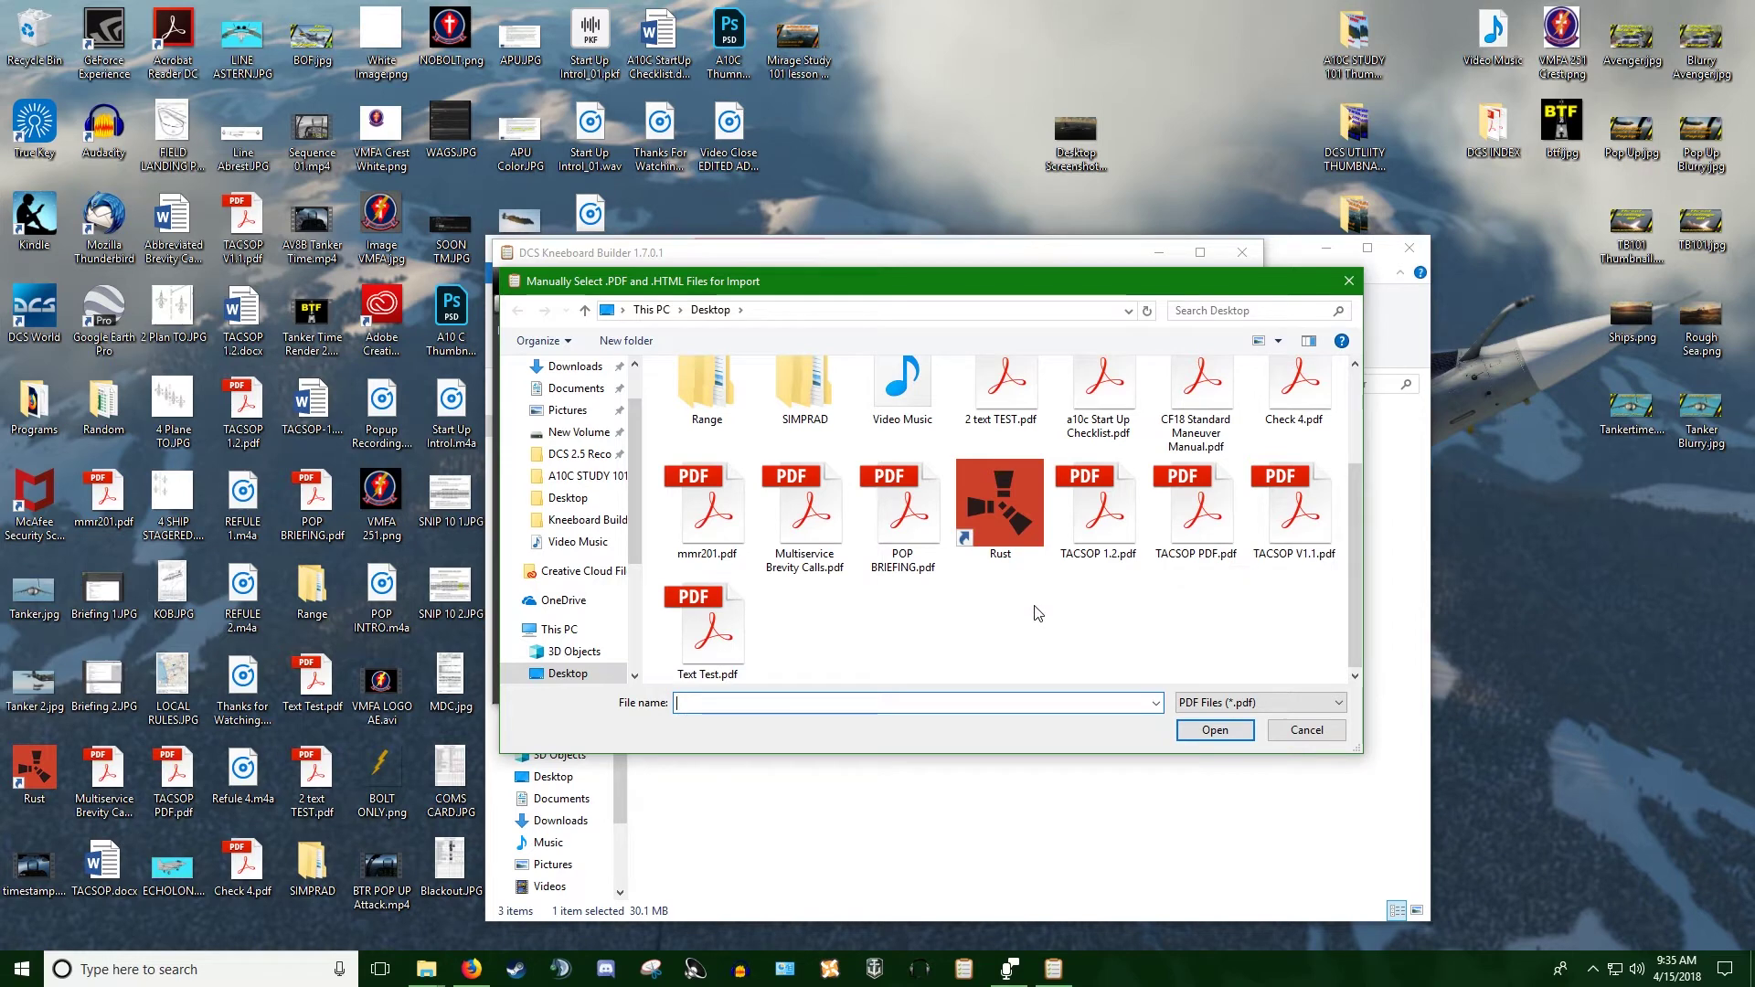
{"action": "scroll", "coordinate": [1037, 608], "scroll_direction": "up", "scroll_amount": 1}
{"action": "left_click", "coordinate": [1100, 416]}
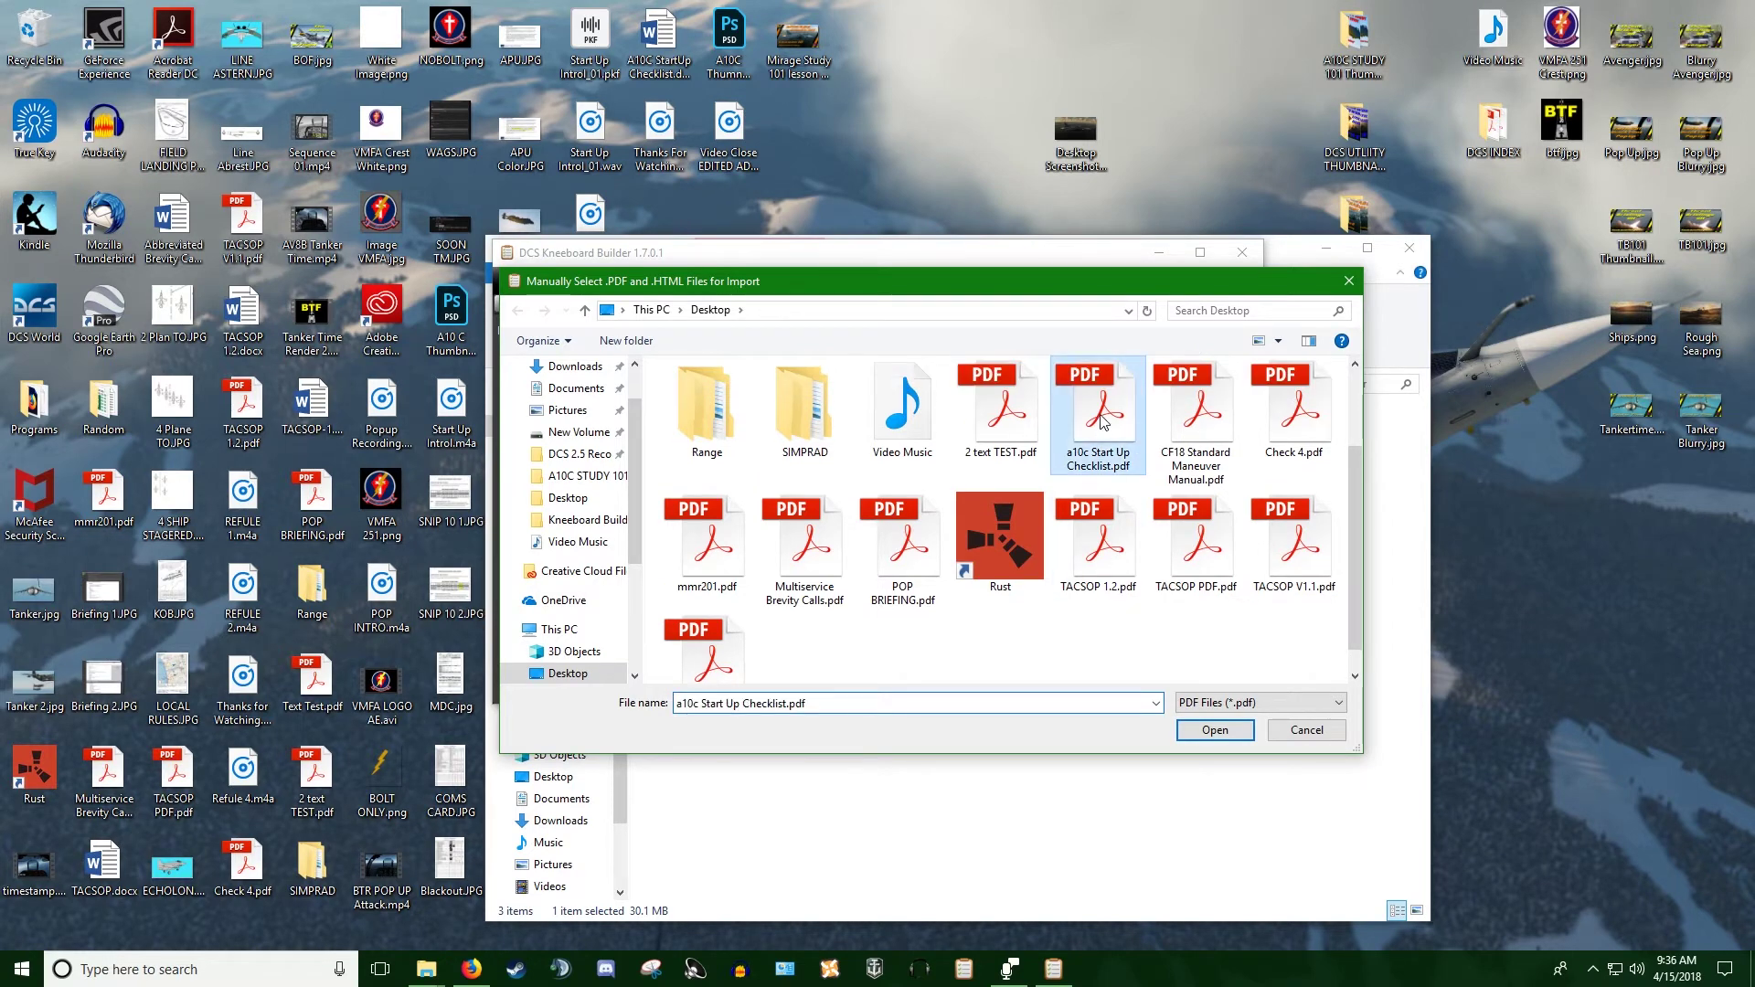
{"action": "left_click", "coordinate": [1219, 731]}
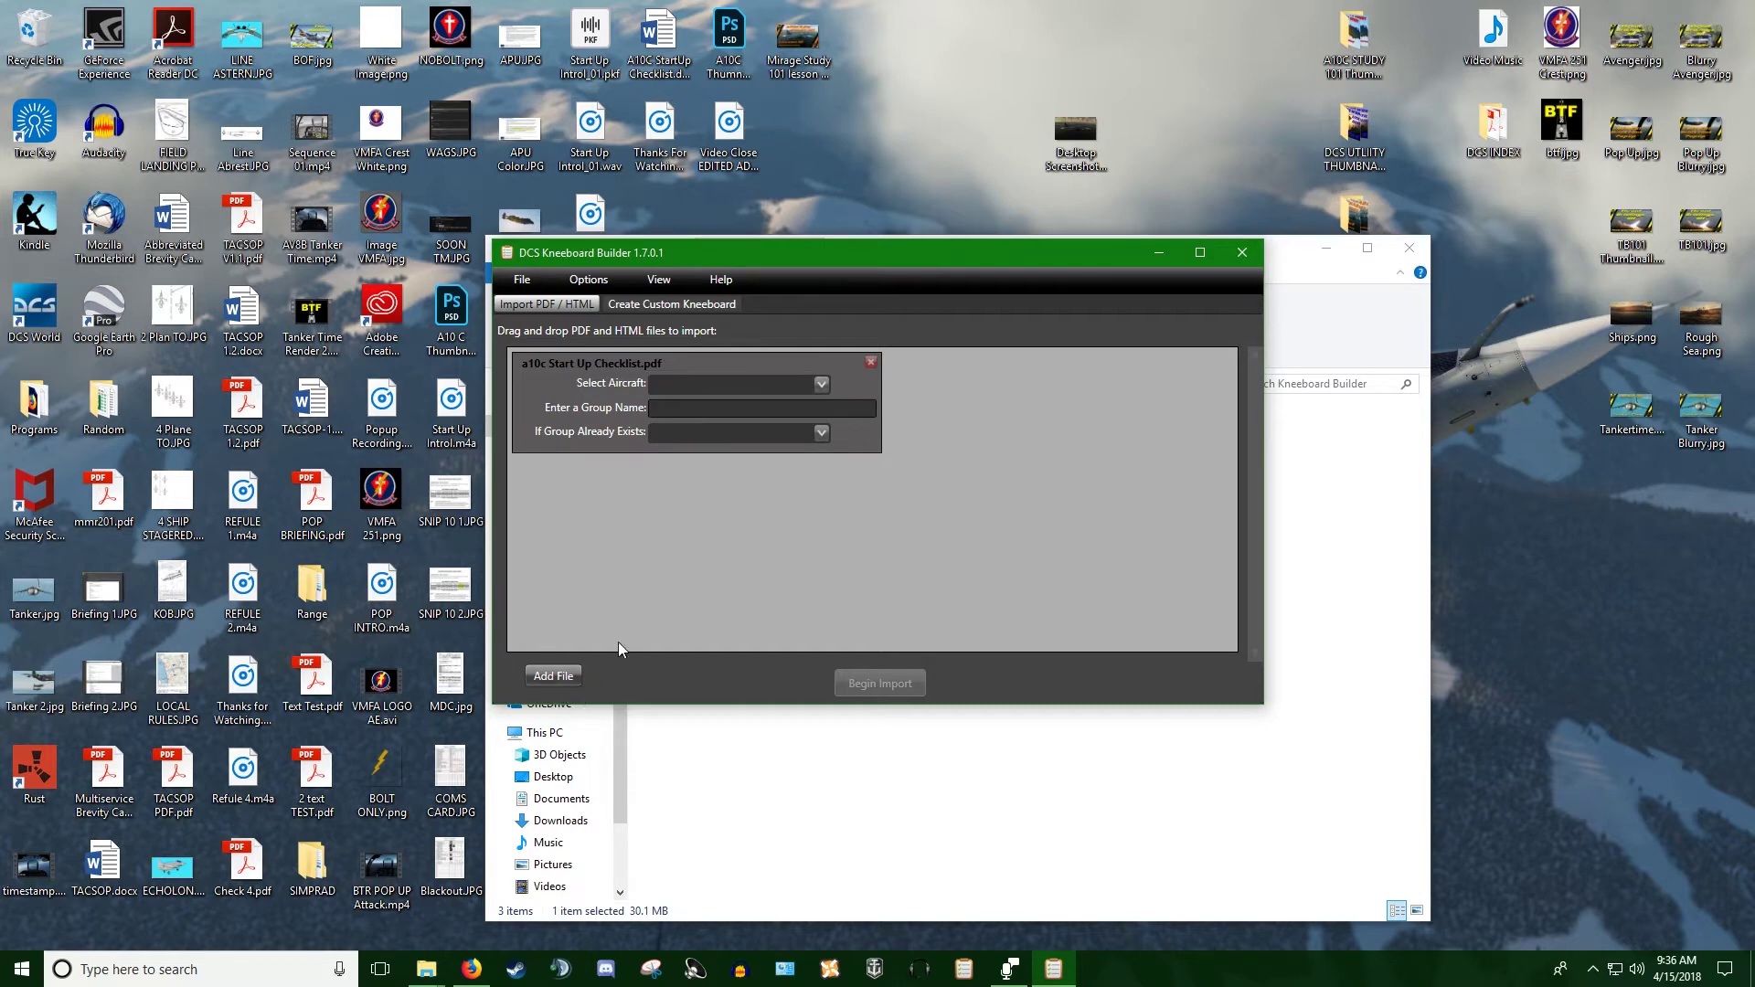
Step: Assign the start-up checklist PDF to the A-10C with the group name New Checklist Test and import it
{"action": "left_click", "coordinate": [819, 384]}
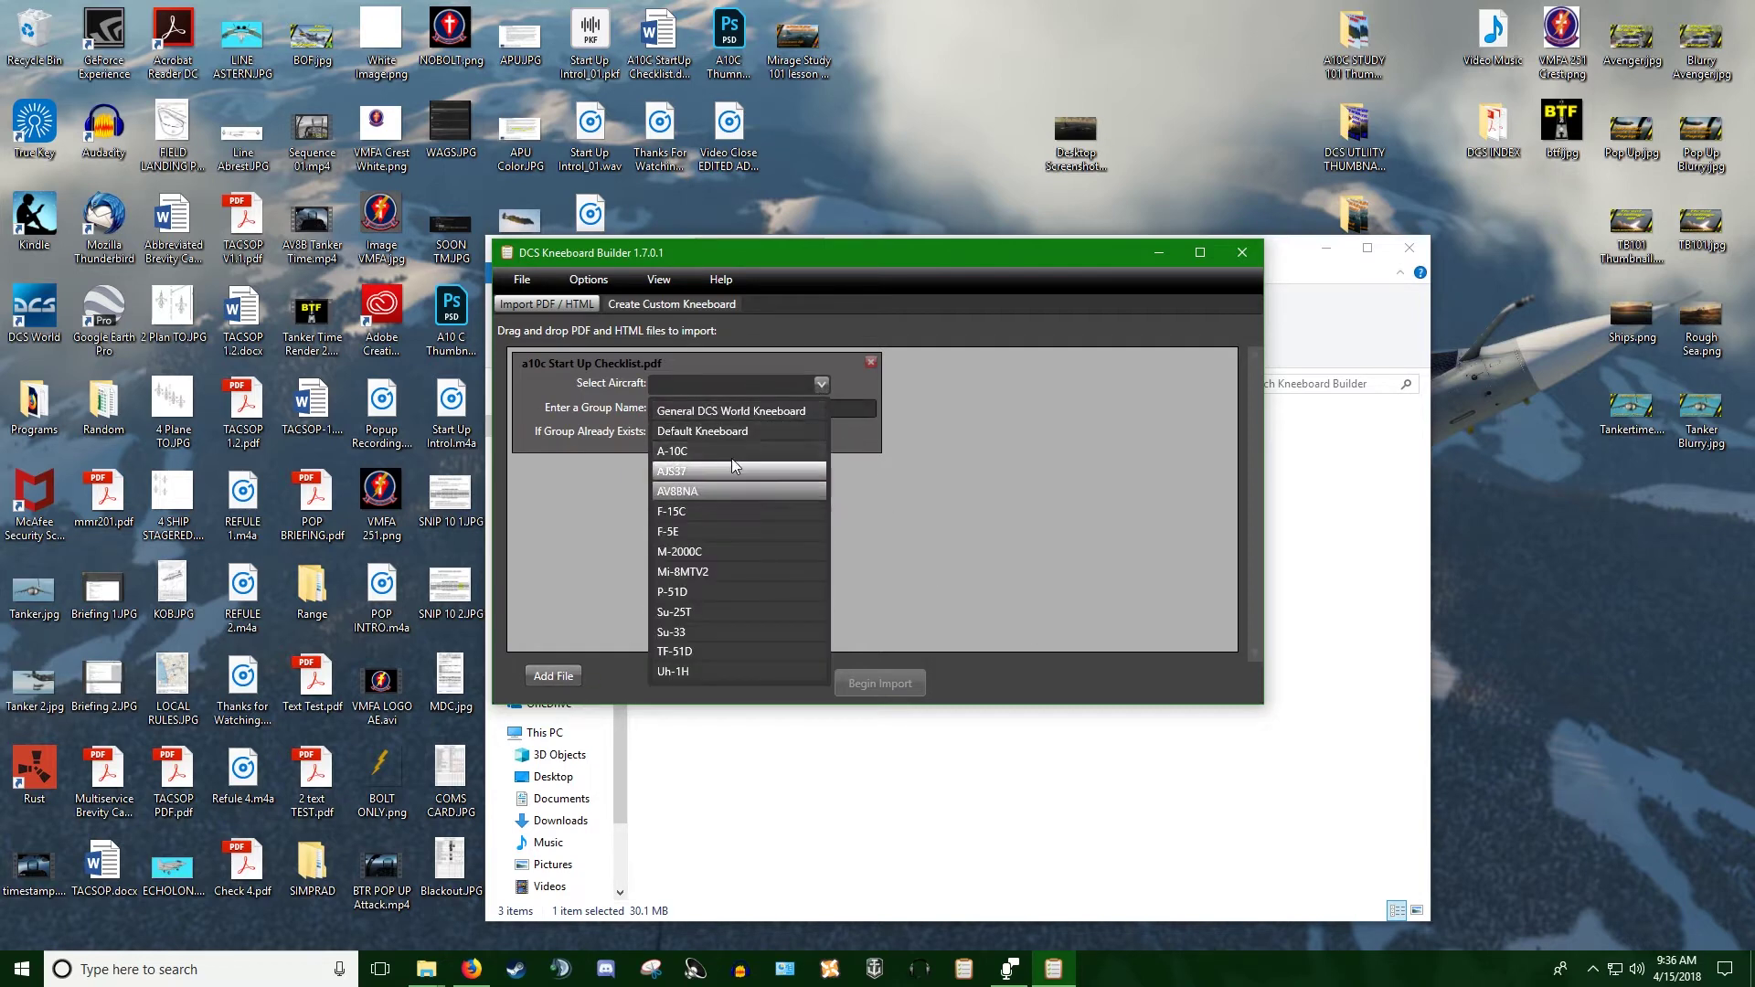
{"action": "left_click", "coordinate": [727, 453]}
{"action": "left_click", "coordinate": [676, 409]}
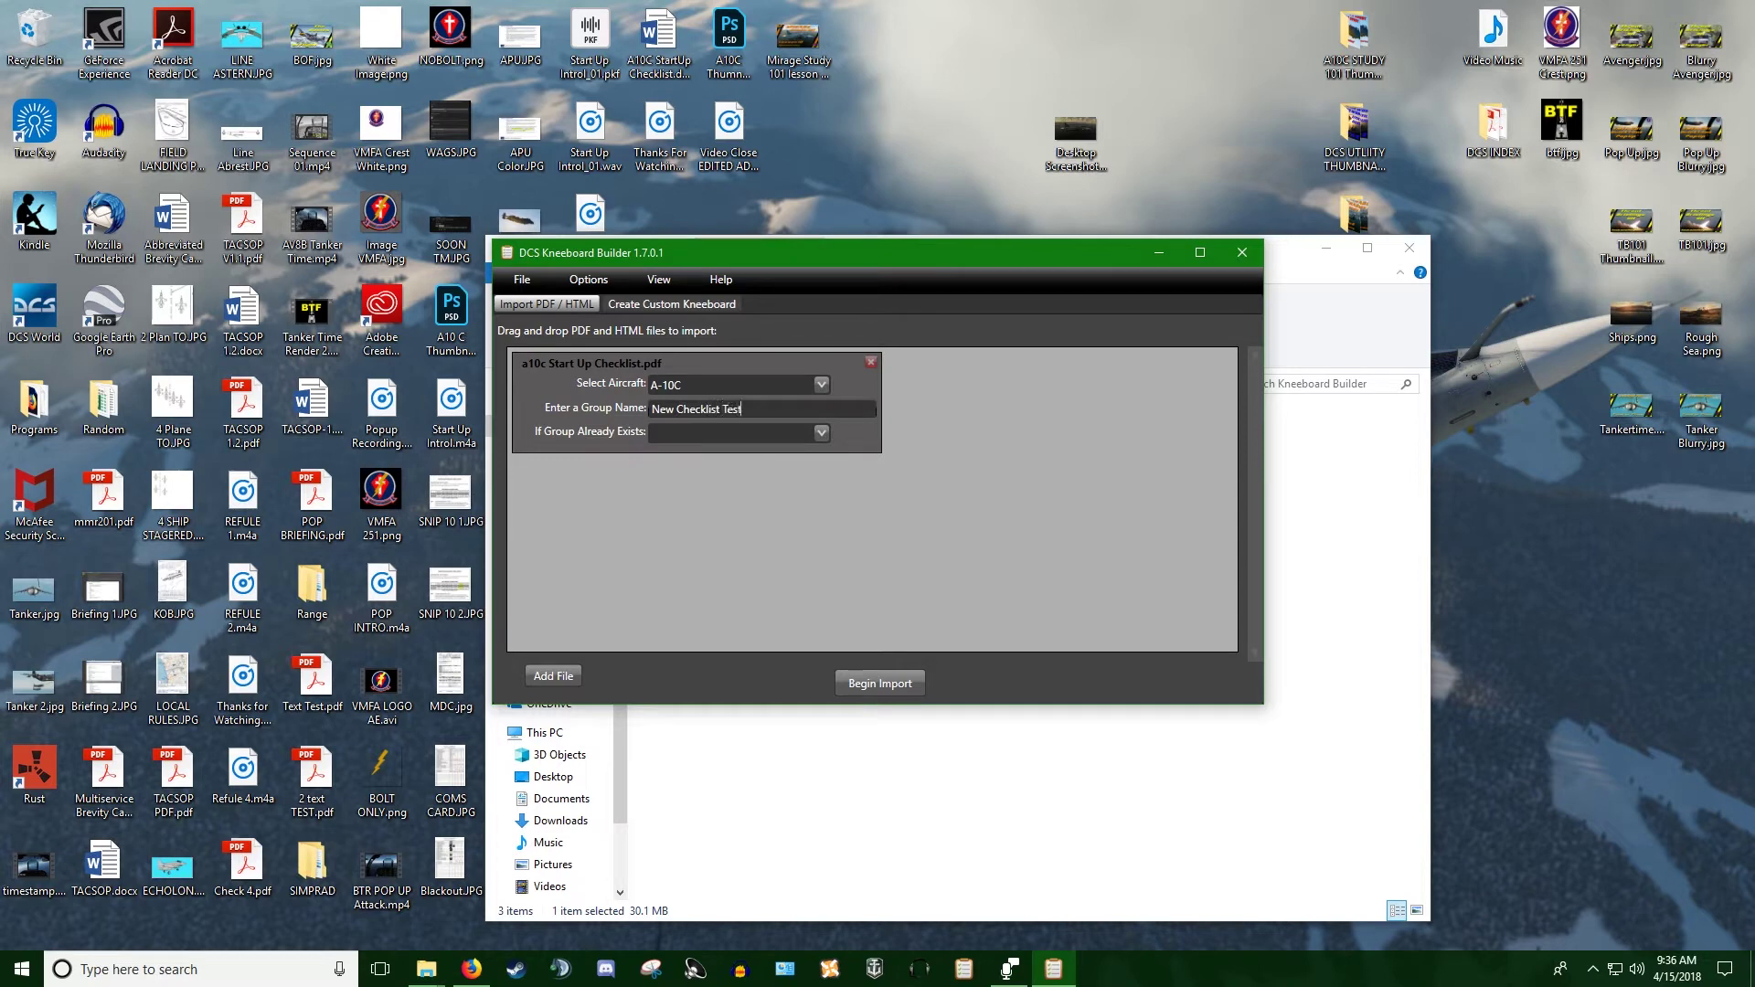
{"action": "left_click", "coordinate": [892, 689]}
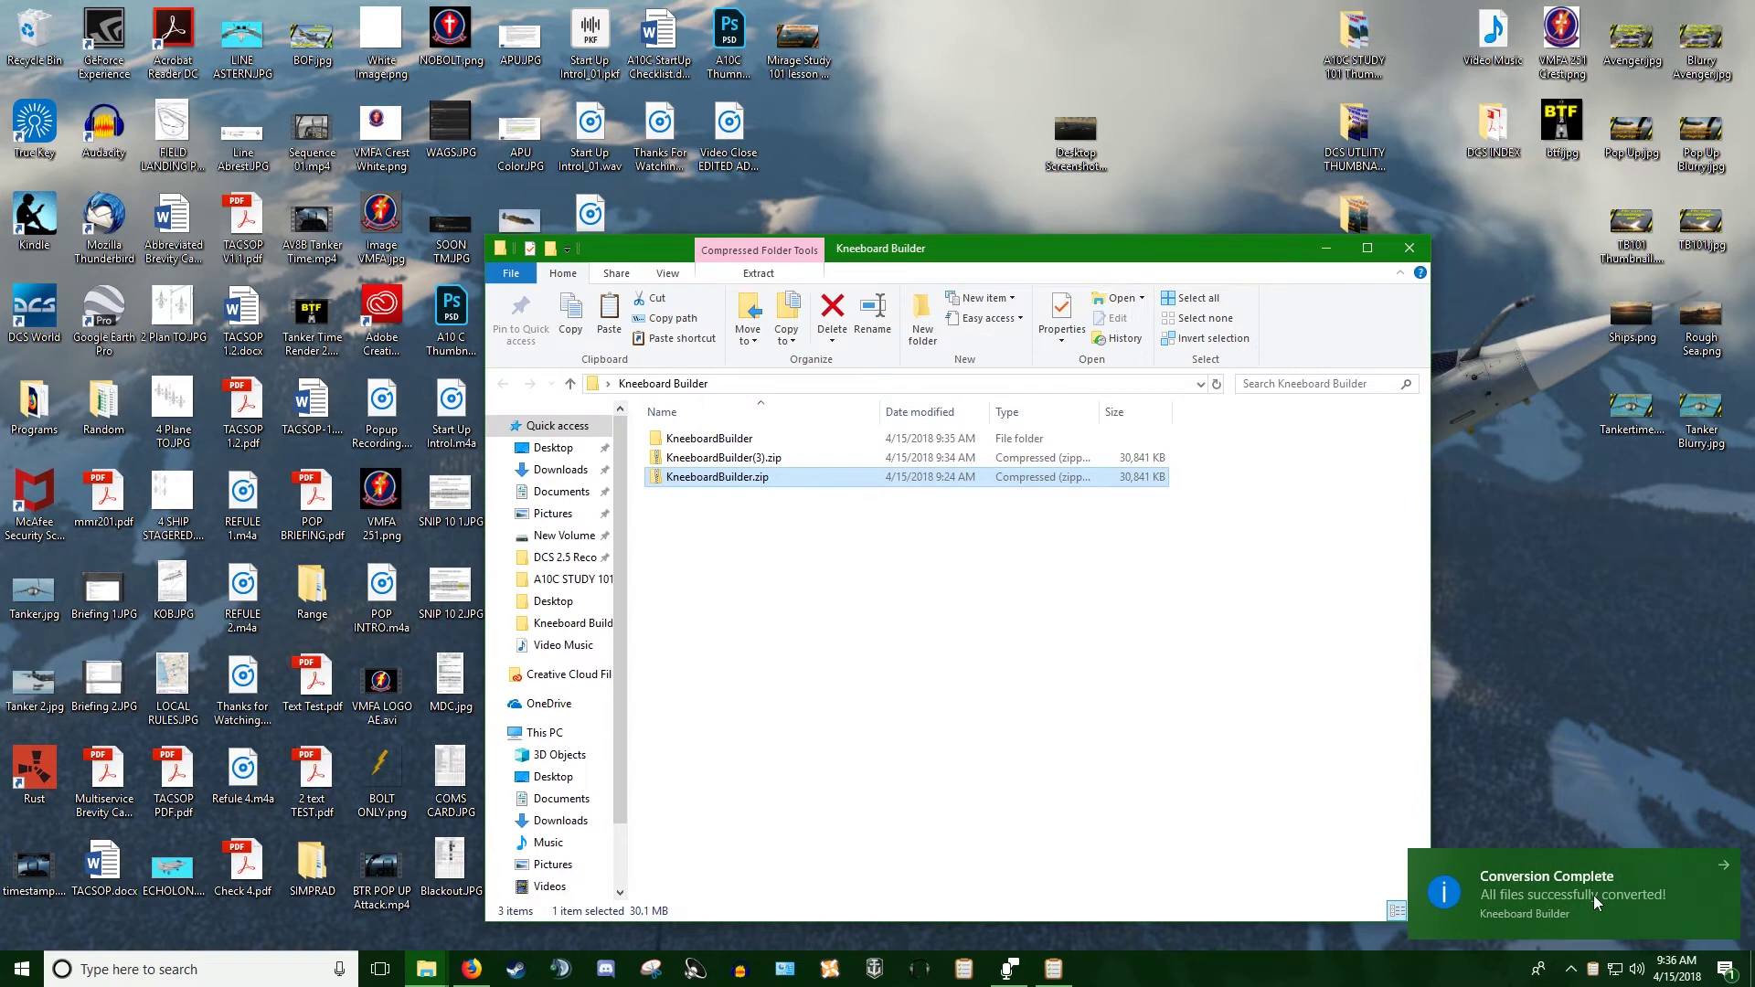
Step: Restore the Kneeboard Builder window, open custom kneeboard creation and select the A-10C as the aircraft
{"action": "left_click", "coordinate": [1054, 969]}
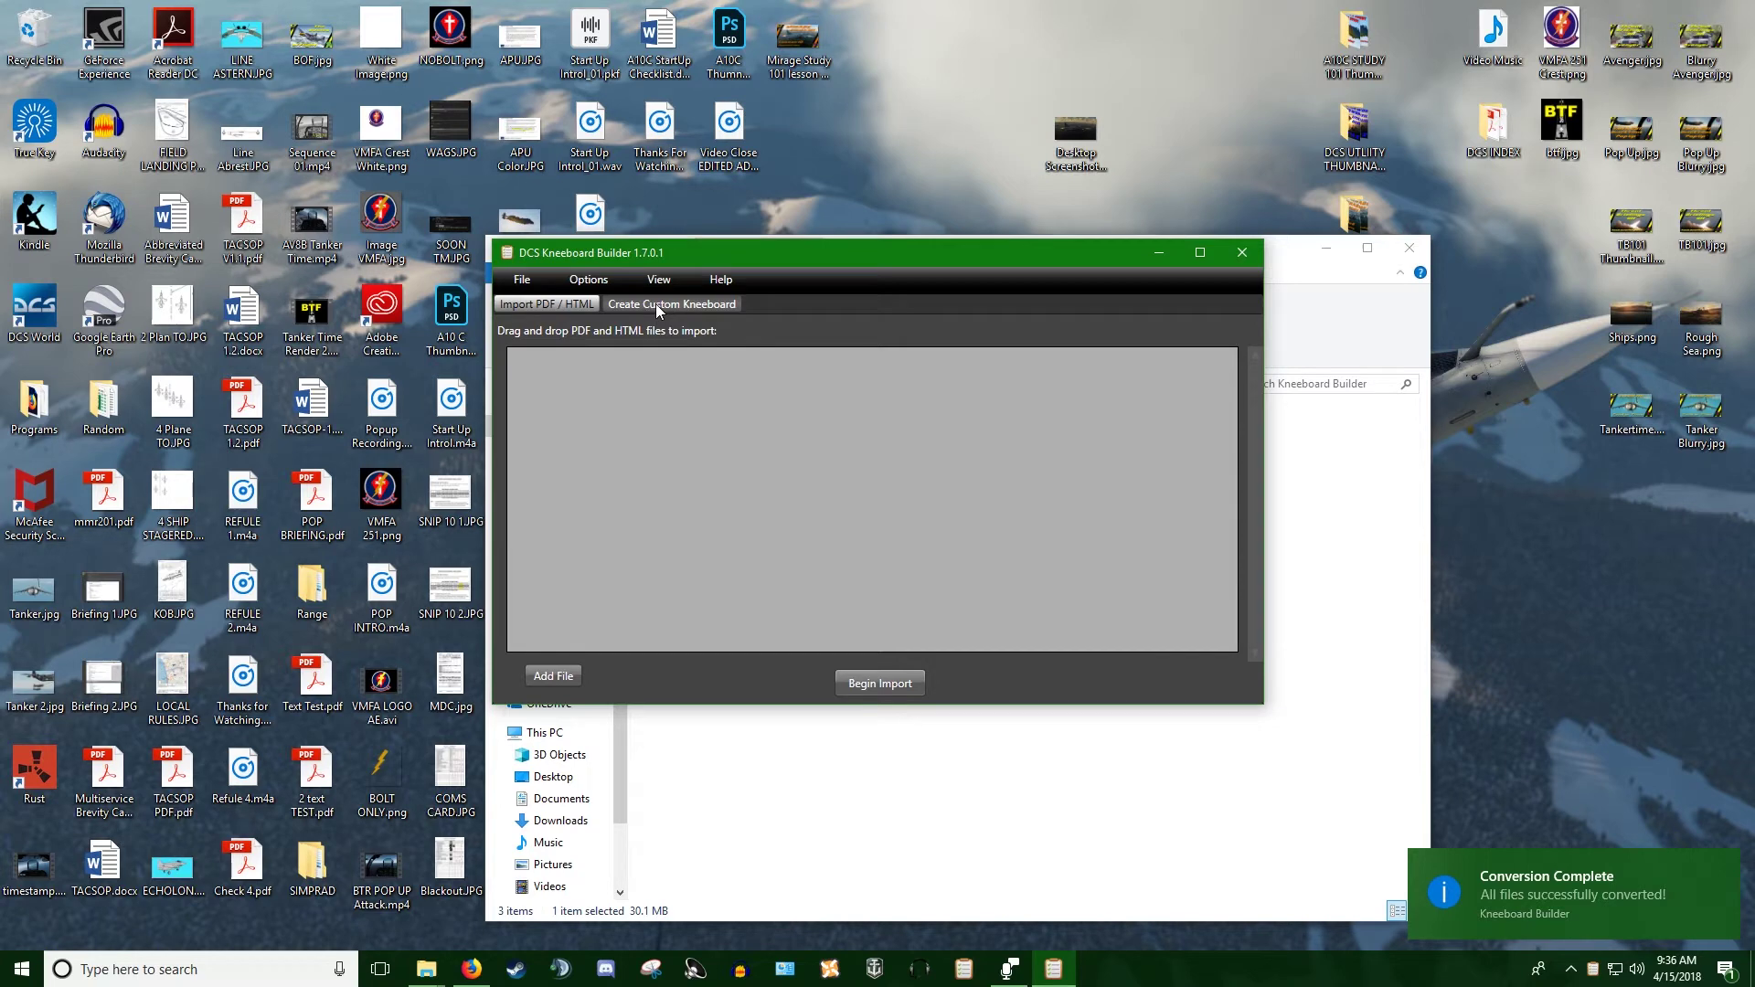
{"action": "left_click", "coordinate": [656, 303]}
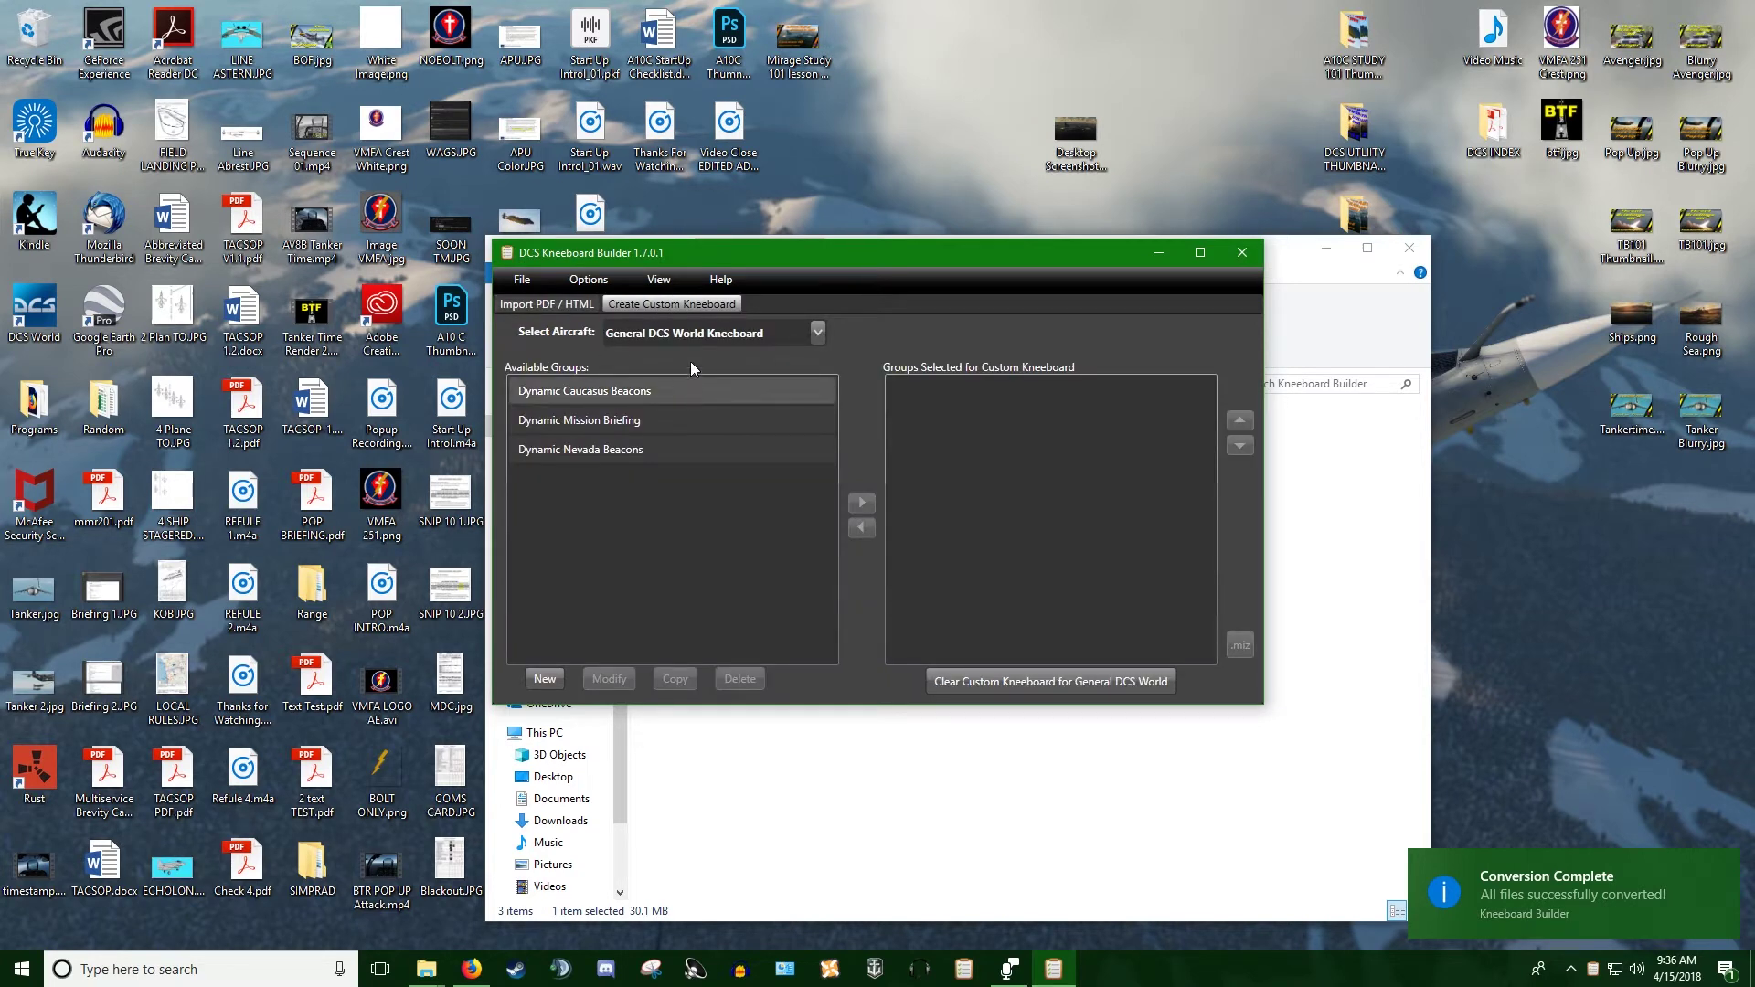
{"action": "left_click", "coordinate": [817, 332]}
{"action": "left_click", "coordinate": [817, 332]}
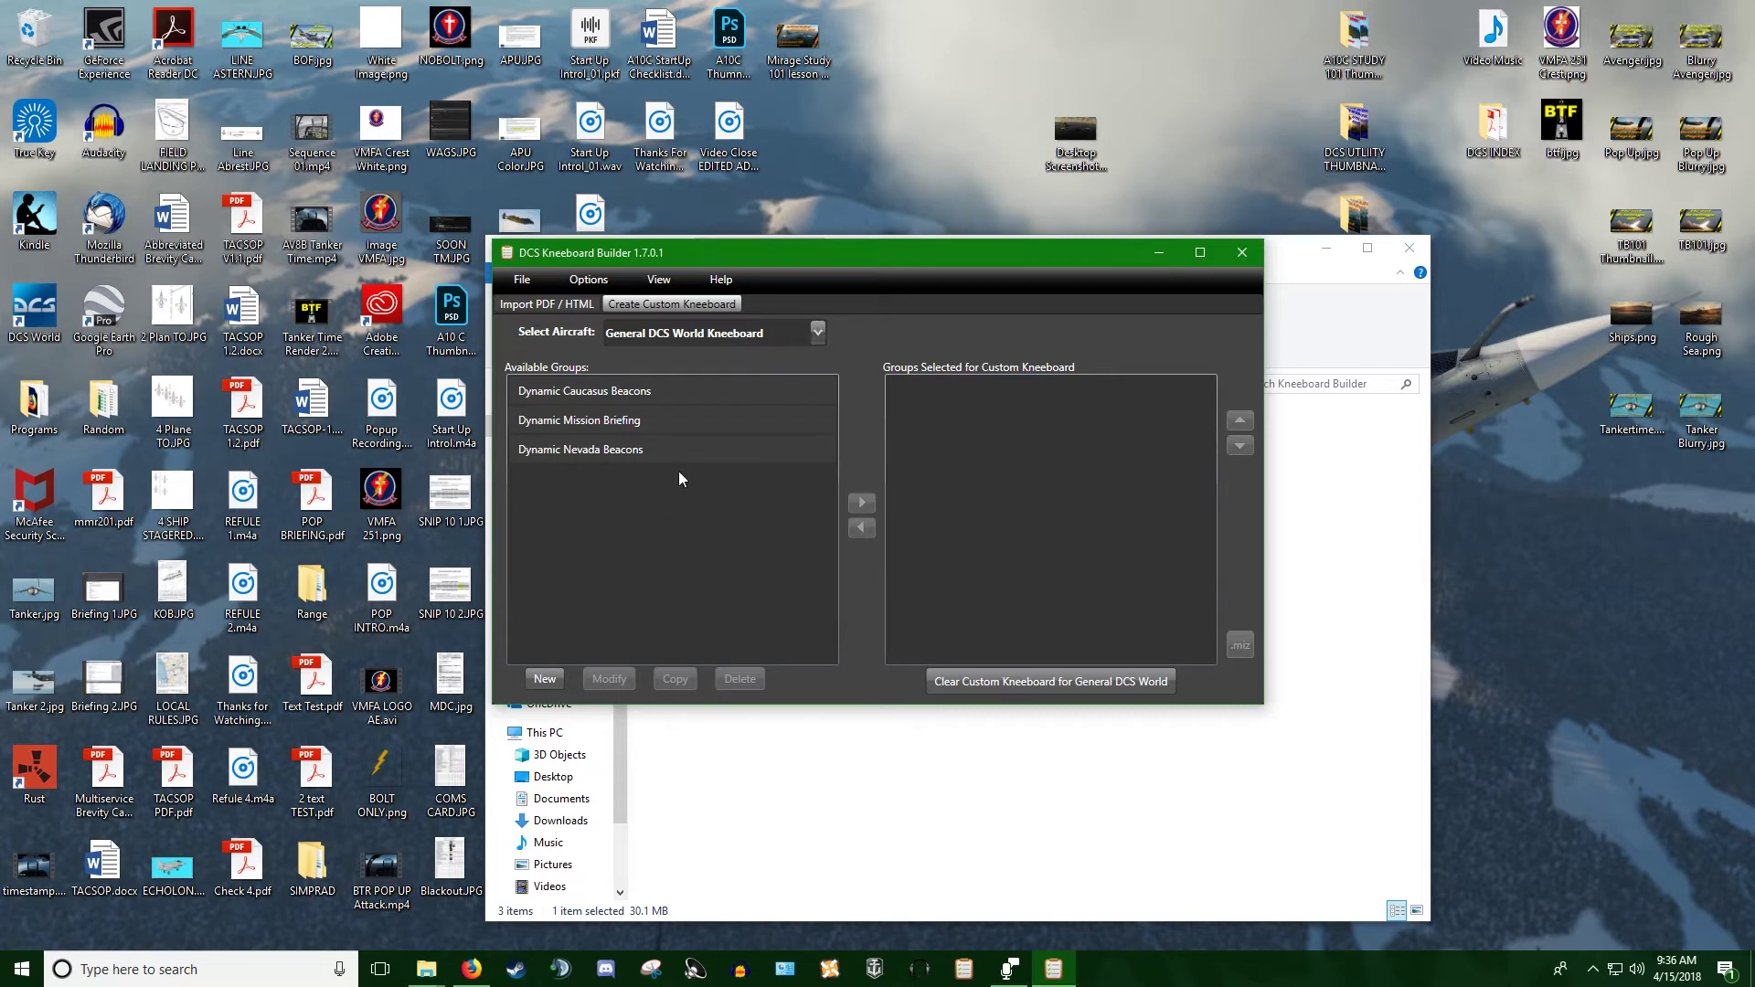
{"action": "left_click", "coordinate": [790, 331]}
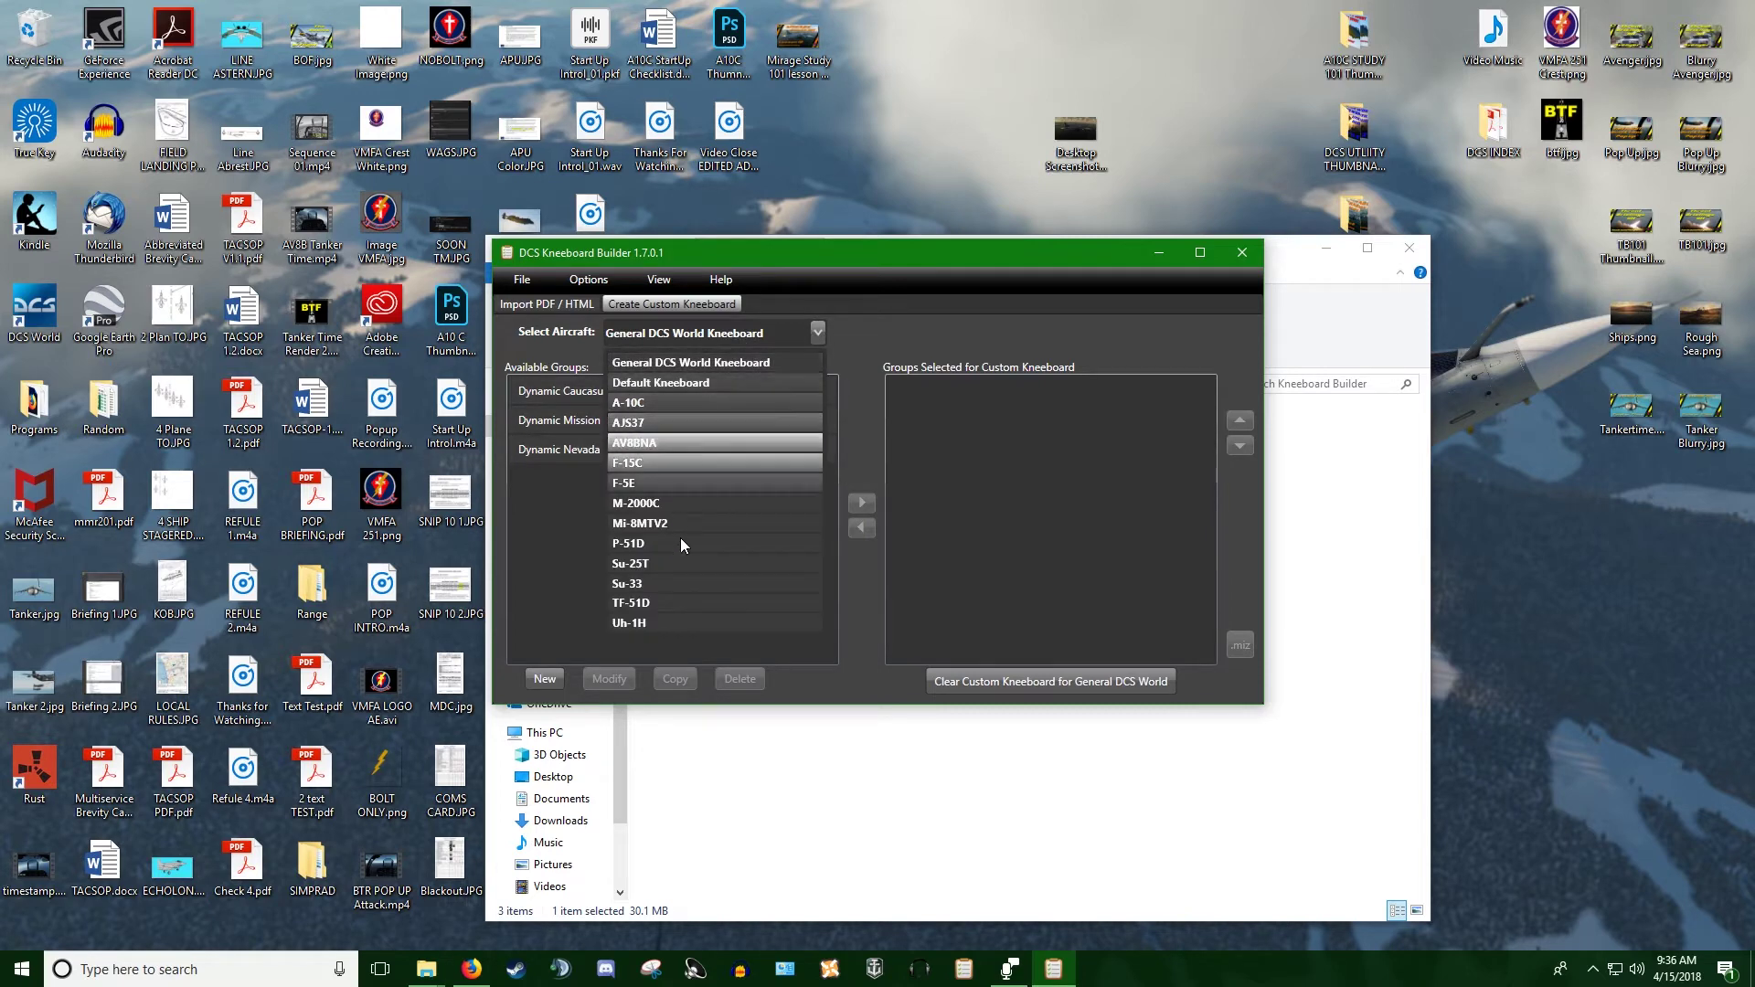
{"action": "left_click", "coordinate": [688, 404]}
Step: Switch to the Default Kneeboard and remove the Default group from the Caucasus kneeboard's selected groups
{"action": "left_click", "coordinate": [816, 332]}
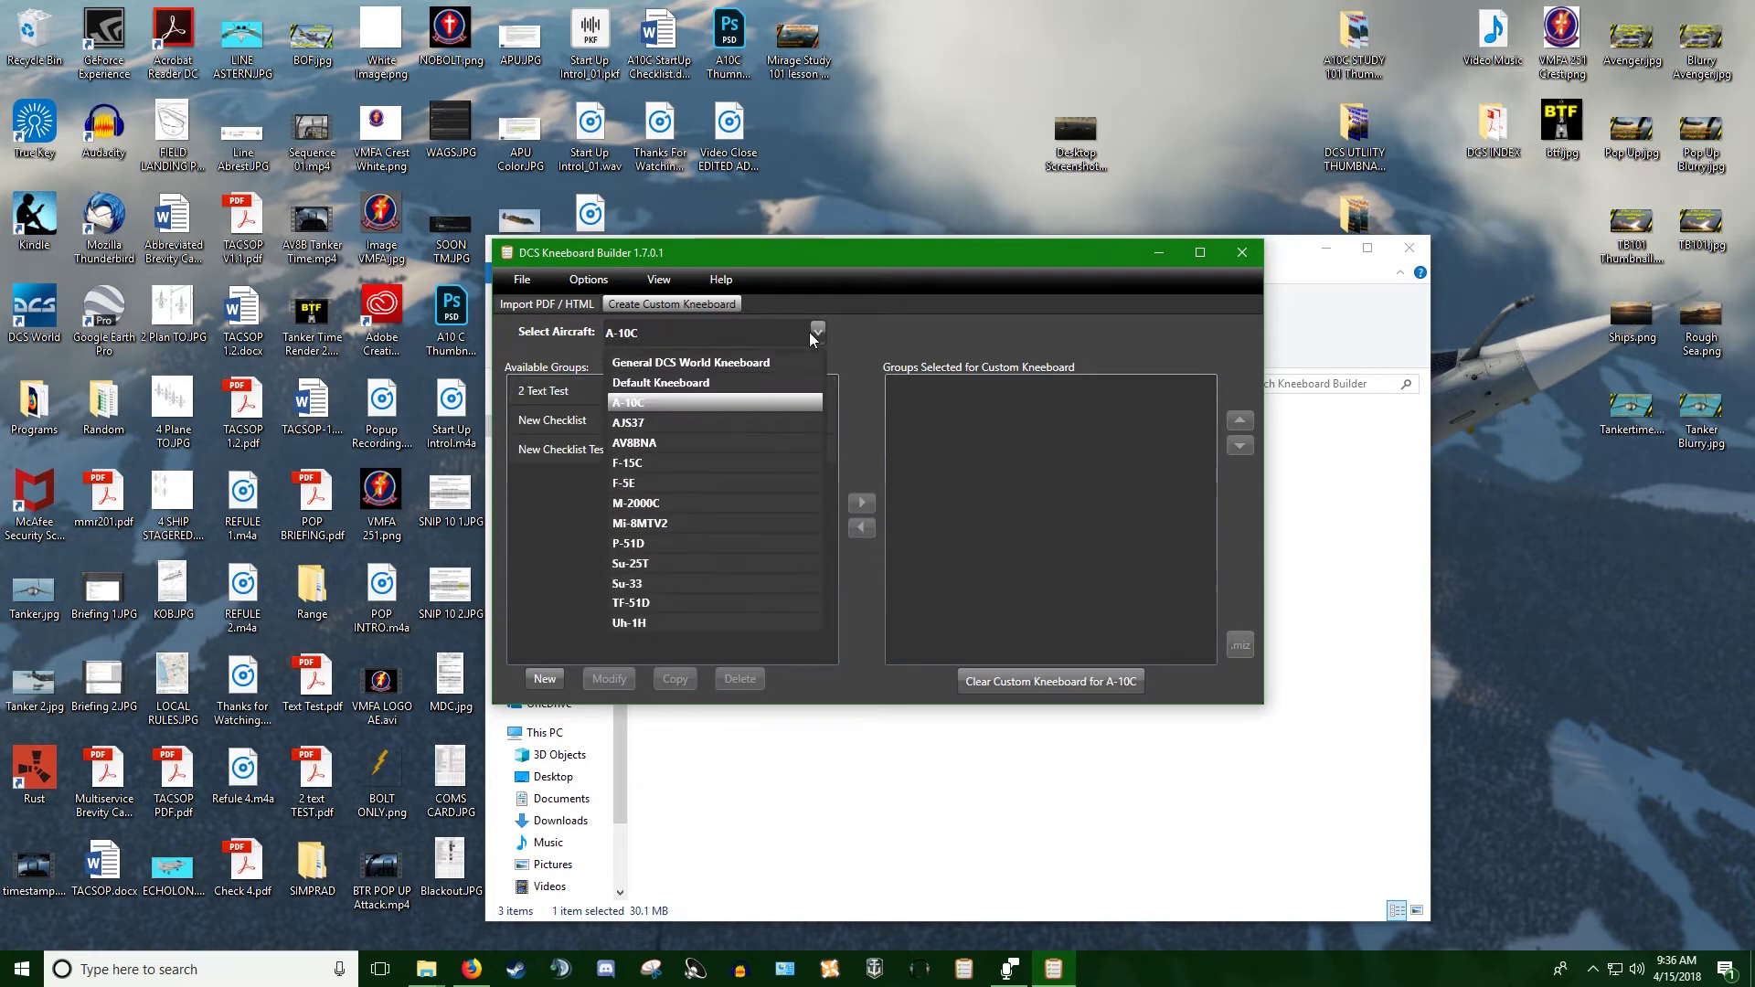
{"action": "left_click", "coordinate": [670, 391]}
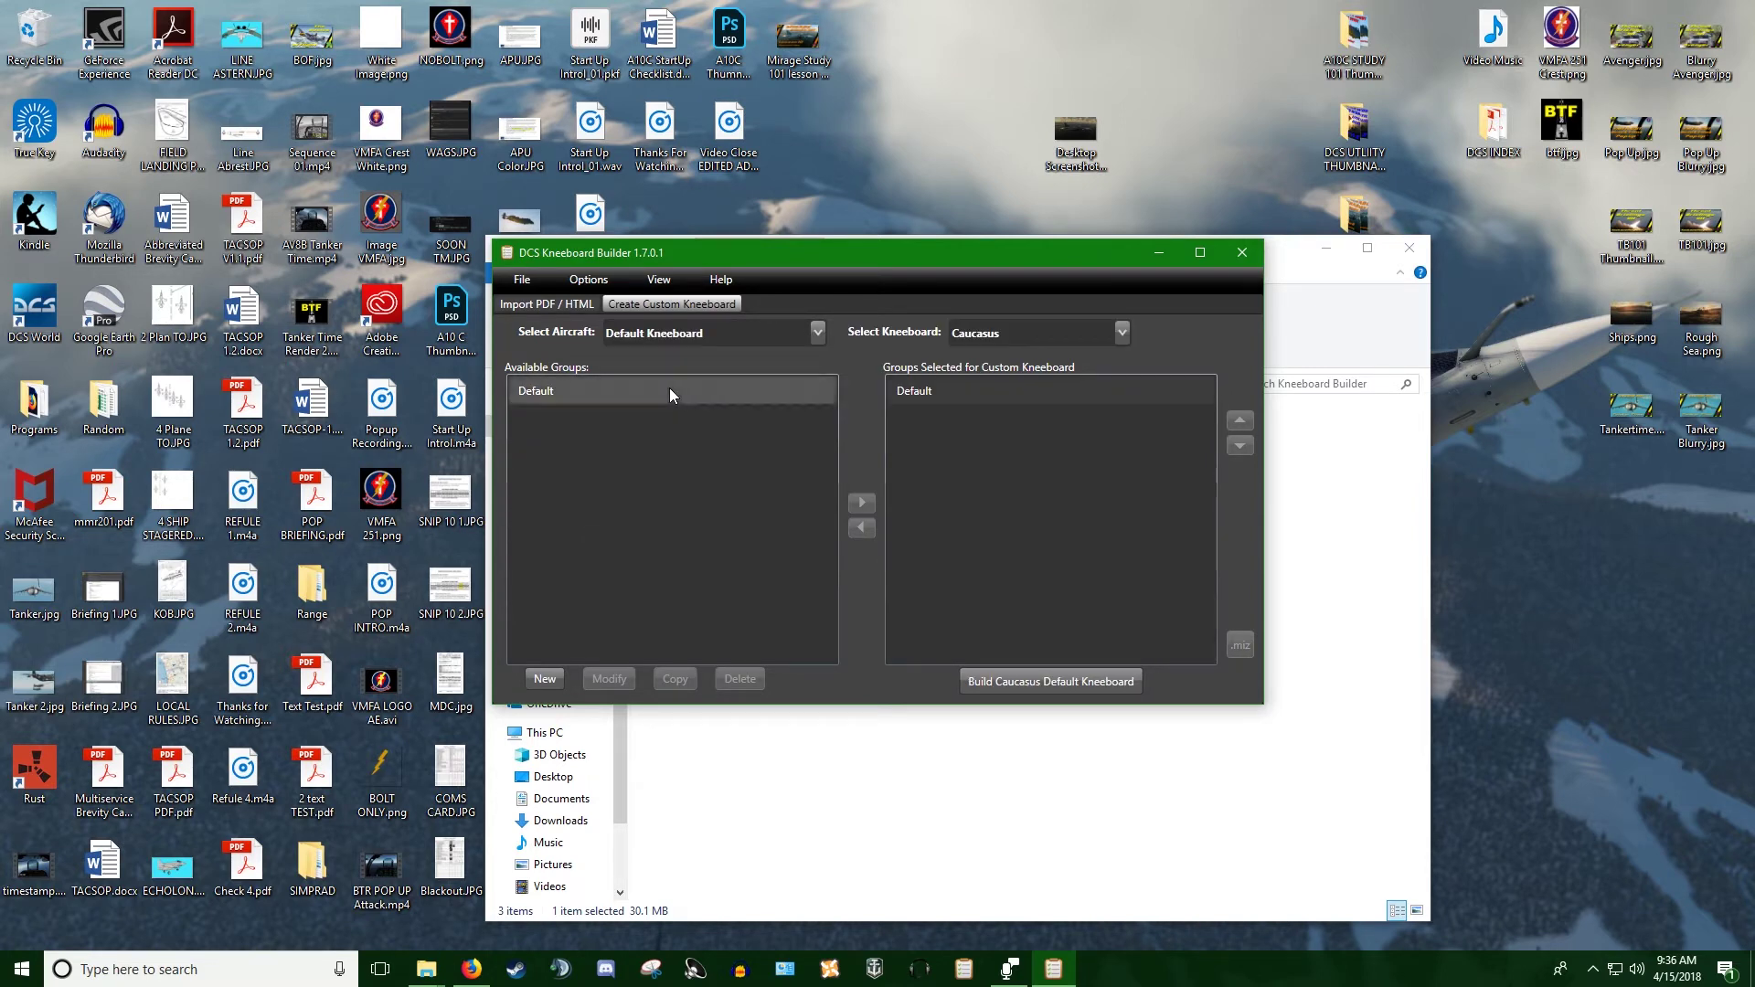
{"action": "left_click", "coordinate": [961, 391]}
{"action": "left_click", "coordinate": [862, 528]}
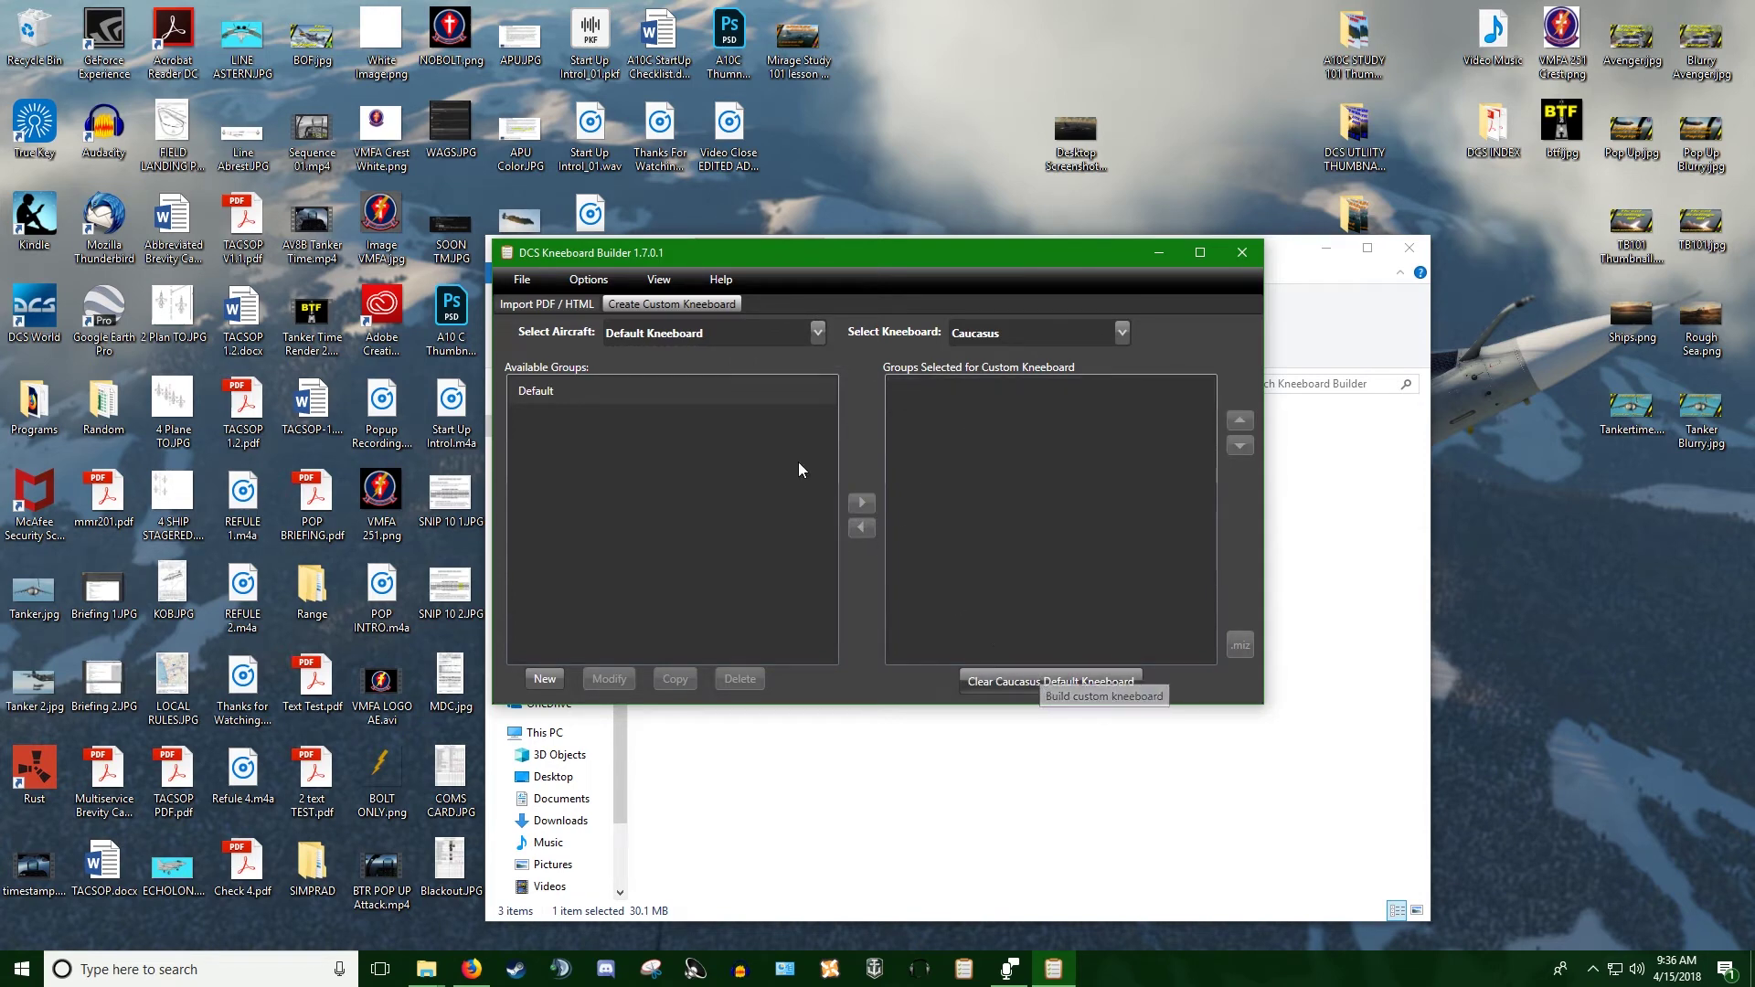
Step: Add the Default group back to the selected groups of the Caucasus default kneeboard
{"action": "left_click", "coordinate": [819, 329]}
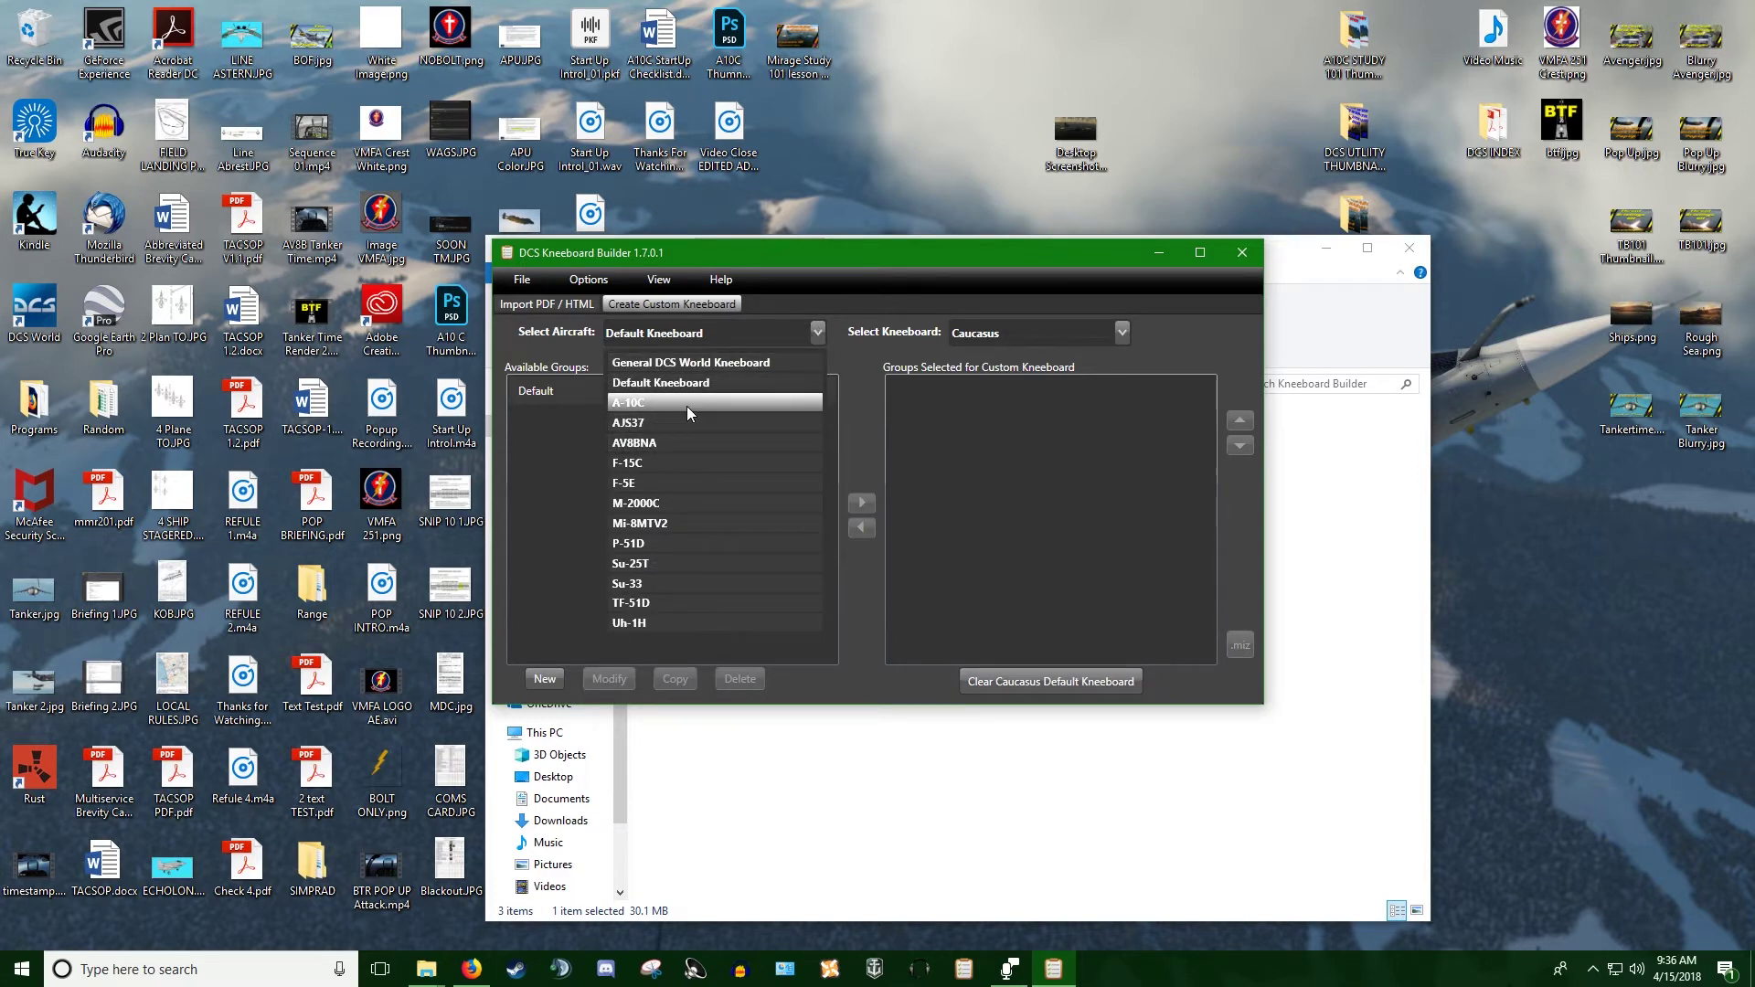
{"action": "left_click", "coordinate": [576, 421]}
{"action": "left_click", "coordinate": [570, 395]}
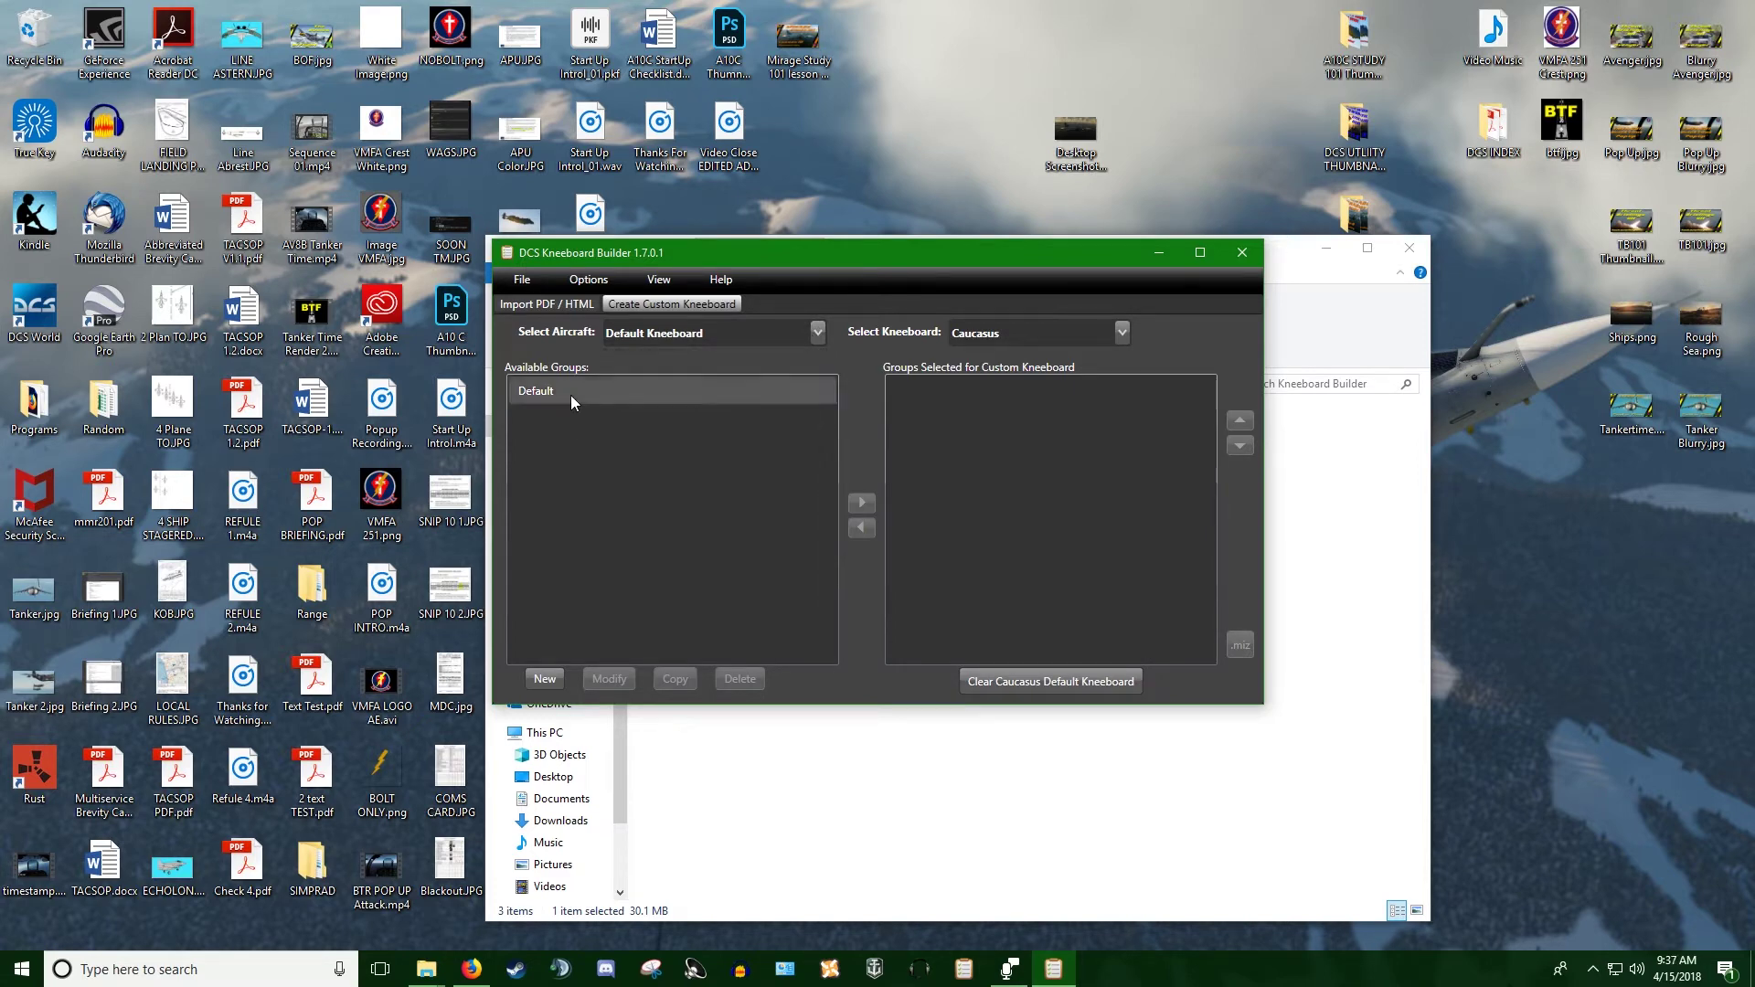
{"action": "left_click", "coordinate": [862, 502]}
Step: Select the A-10C, add the New Checklist Test group to its custom kneeboard and build it
{"action": "left_click", "coordinate": [819, 334]}
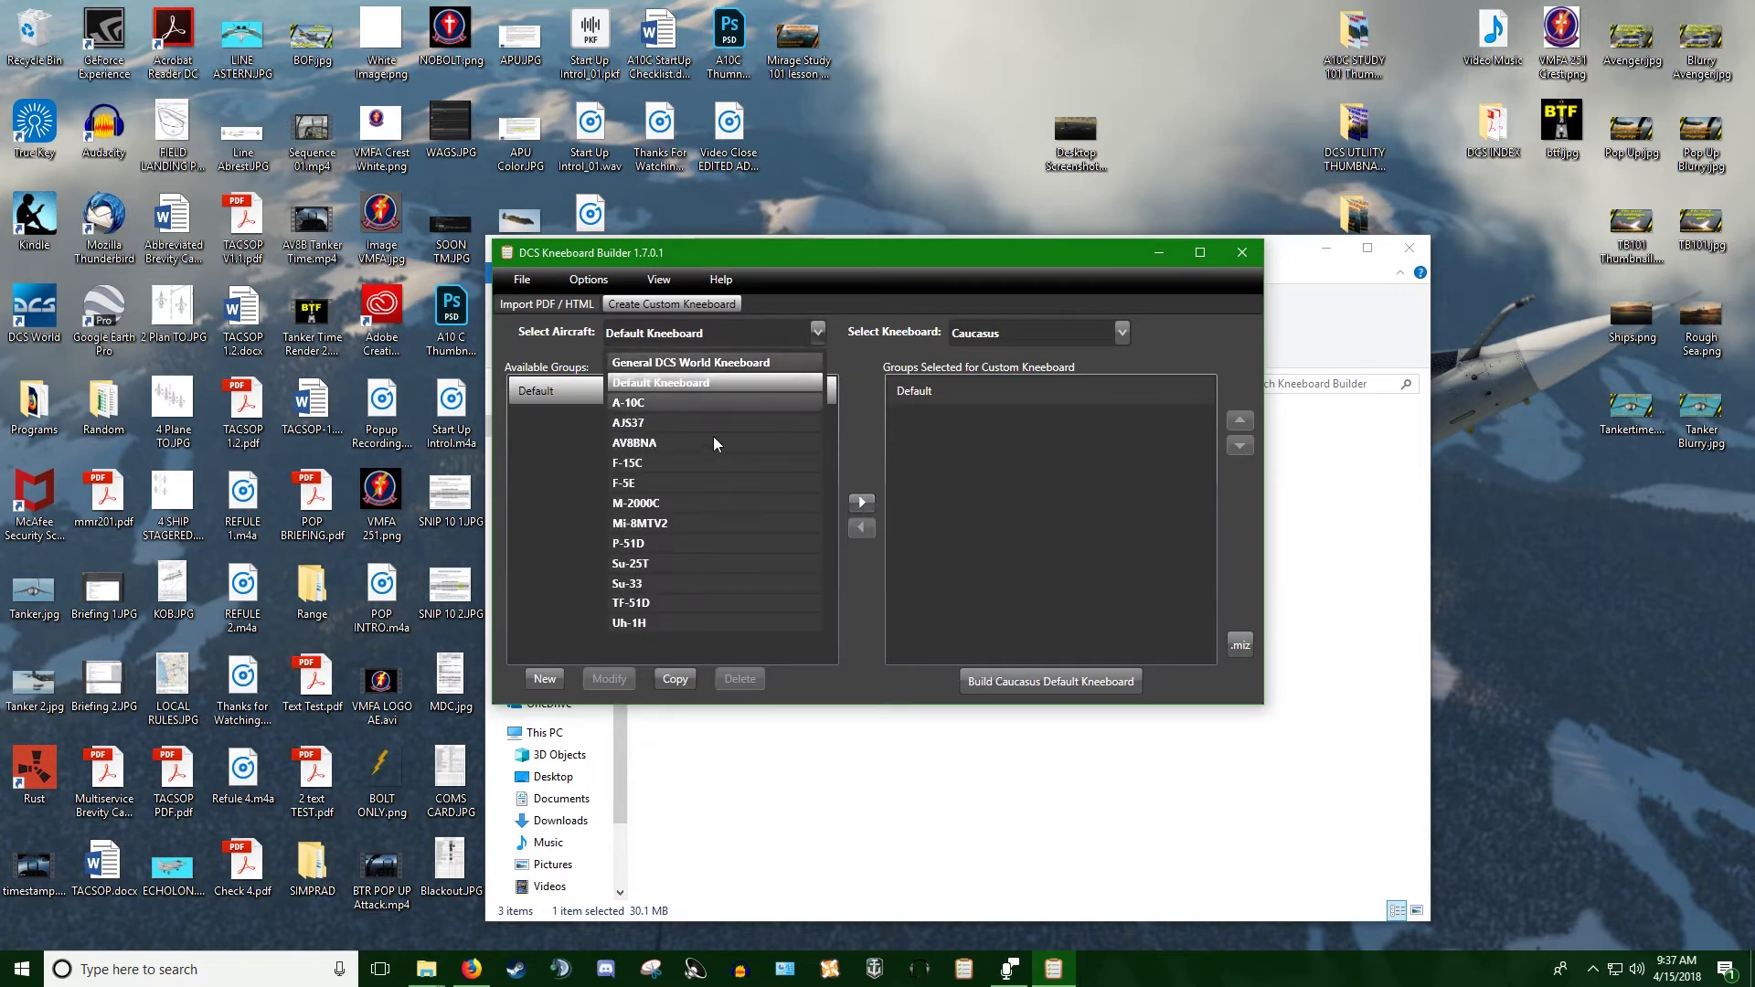
{"action": "left_click", "coordinate": [676, 404]}
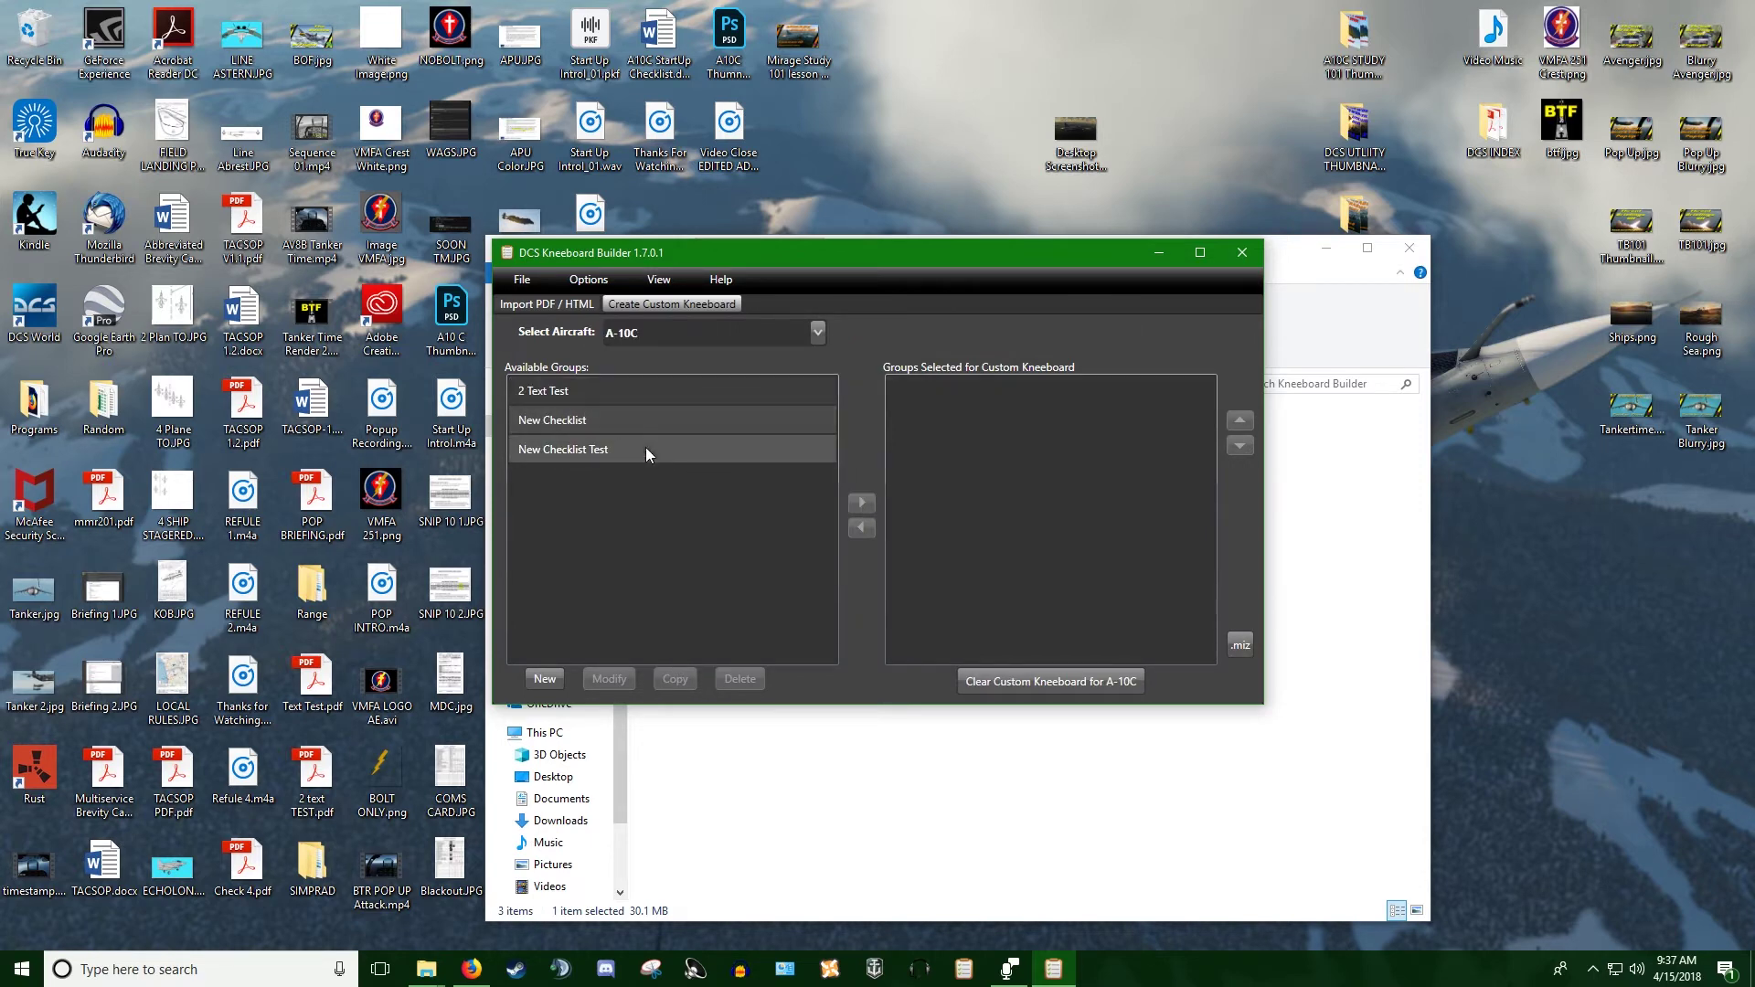
{"action": "left_click", "coordinate": [585, 453]}
{"action": "left_click", "coordinate": [862, 504]}
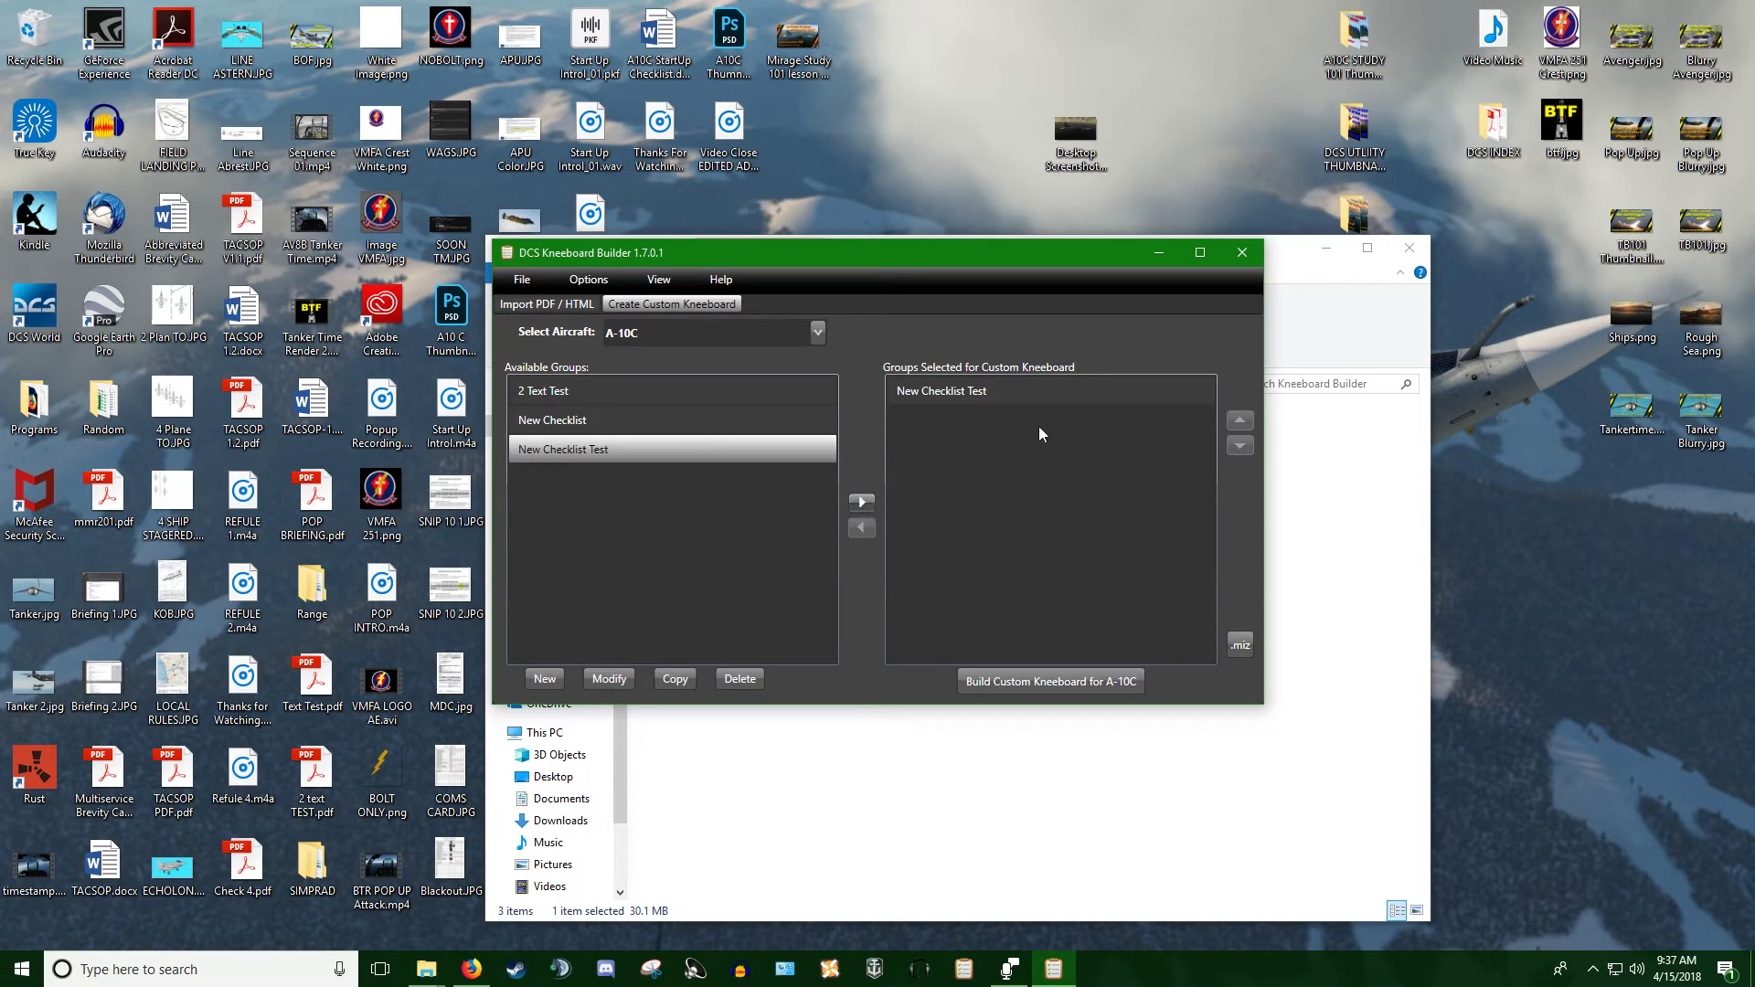
{"action": "left_click", "coordinate": [1059, 686]}
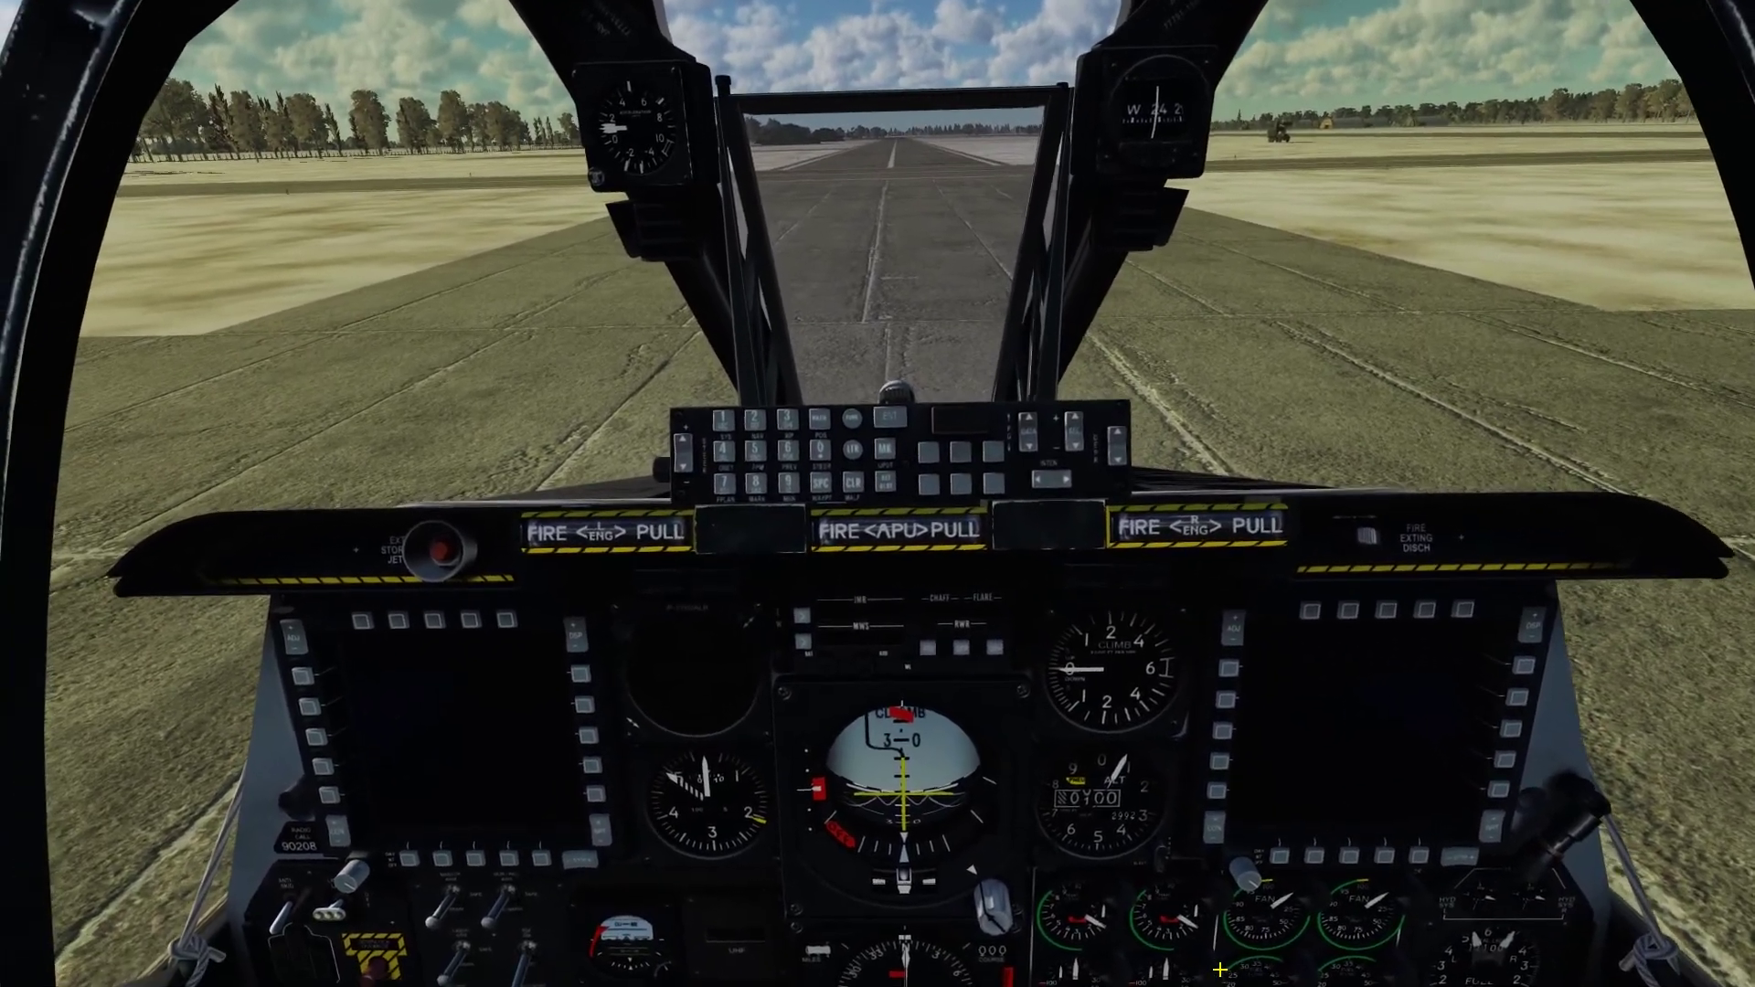
Step: In DCS World, look up the A-10C Sim kneeboard bindings by filtering the controls for "kne", then return to the cockpit
{"action": "key", "text": "Escape"}
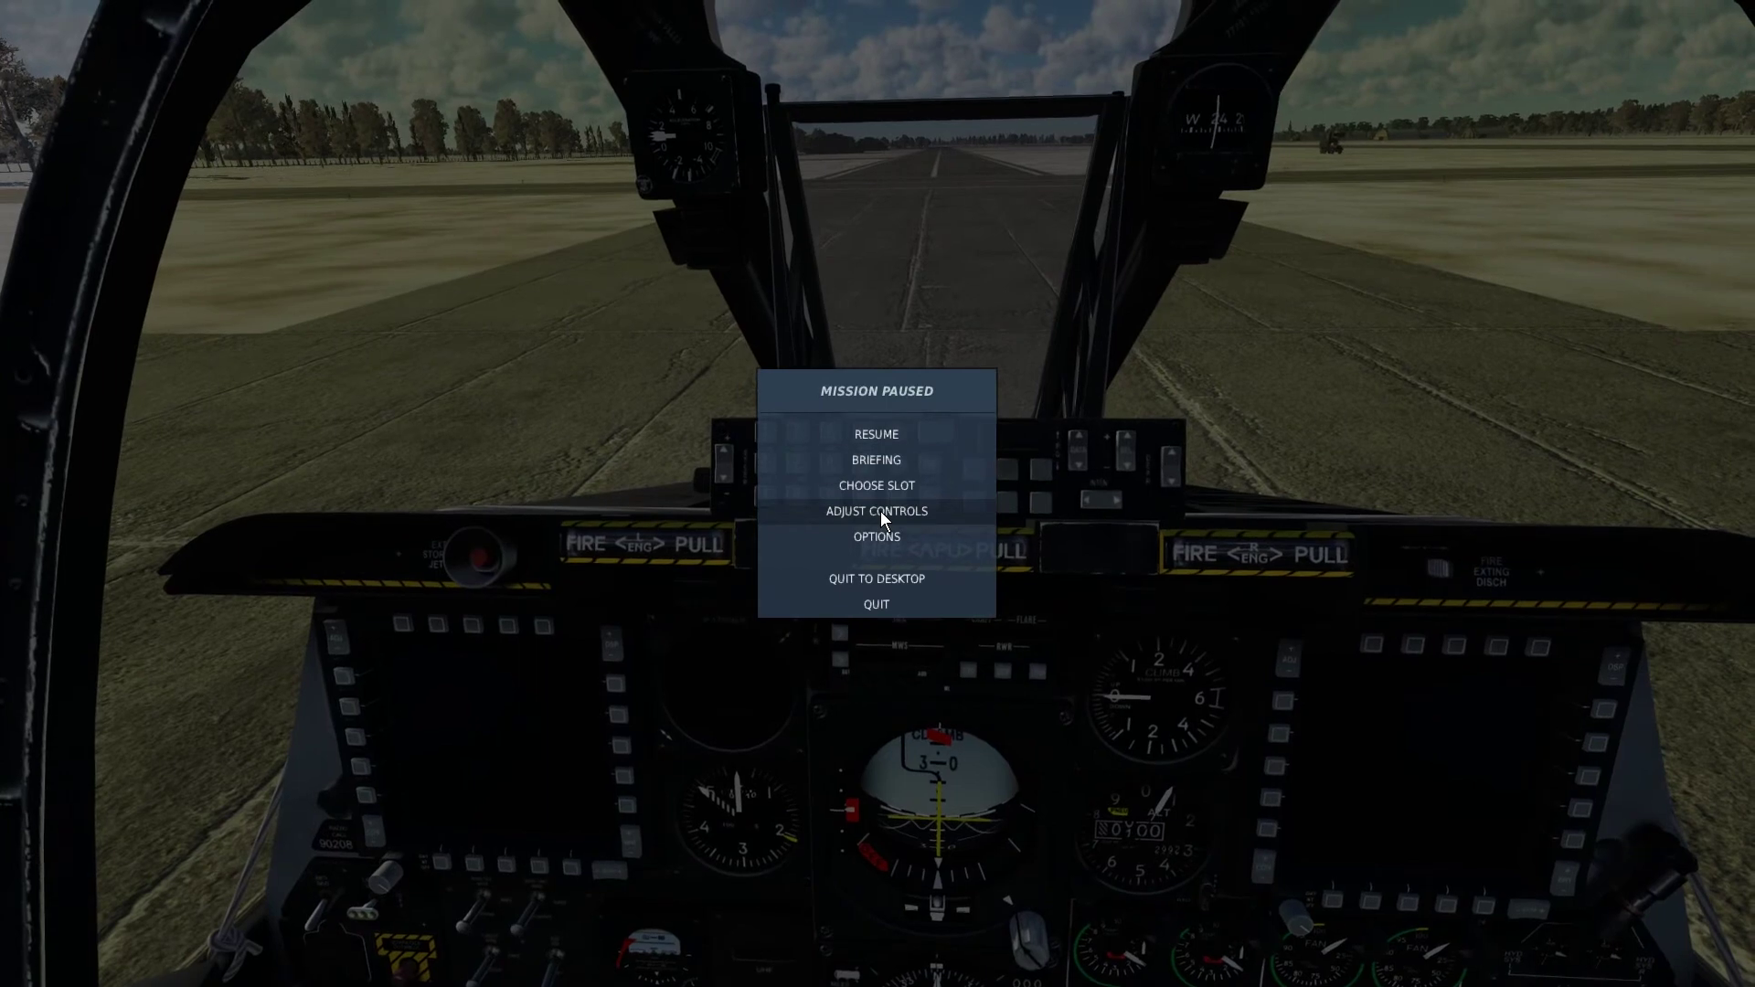
{"action": "left_click", "coordinate": [876, 511]}
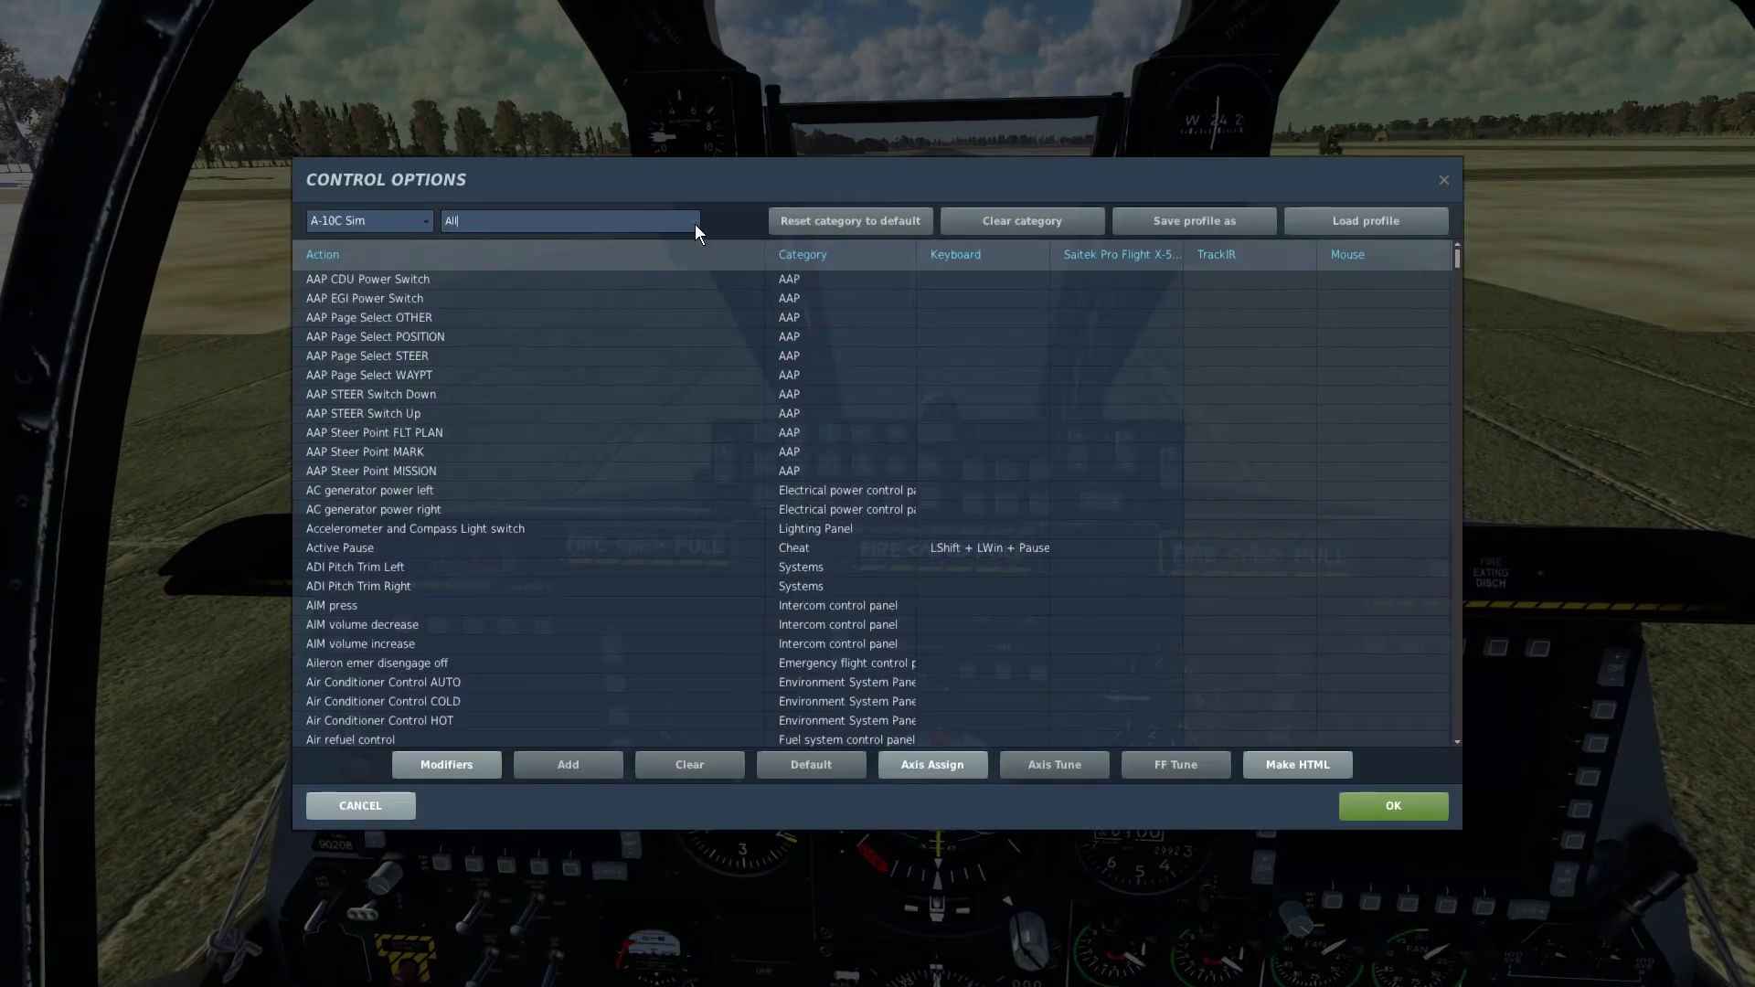
{"action": "left_click", "coordinate": [693, 224]}
{"action": "left_click", "coordinate": [479, 243]}
{"action": "type", "text": "kne"}
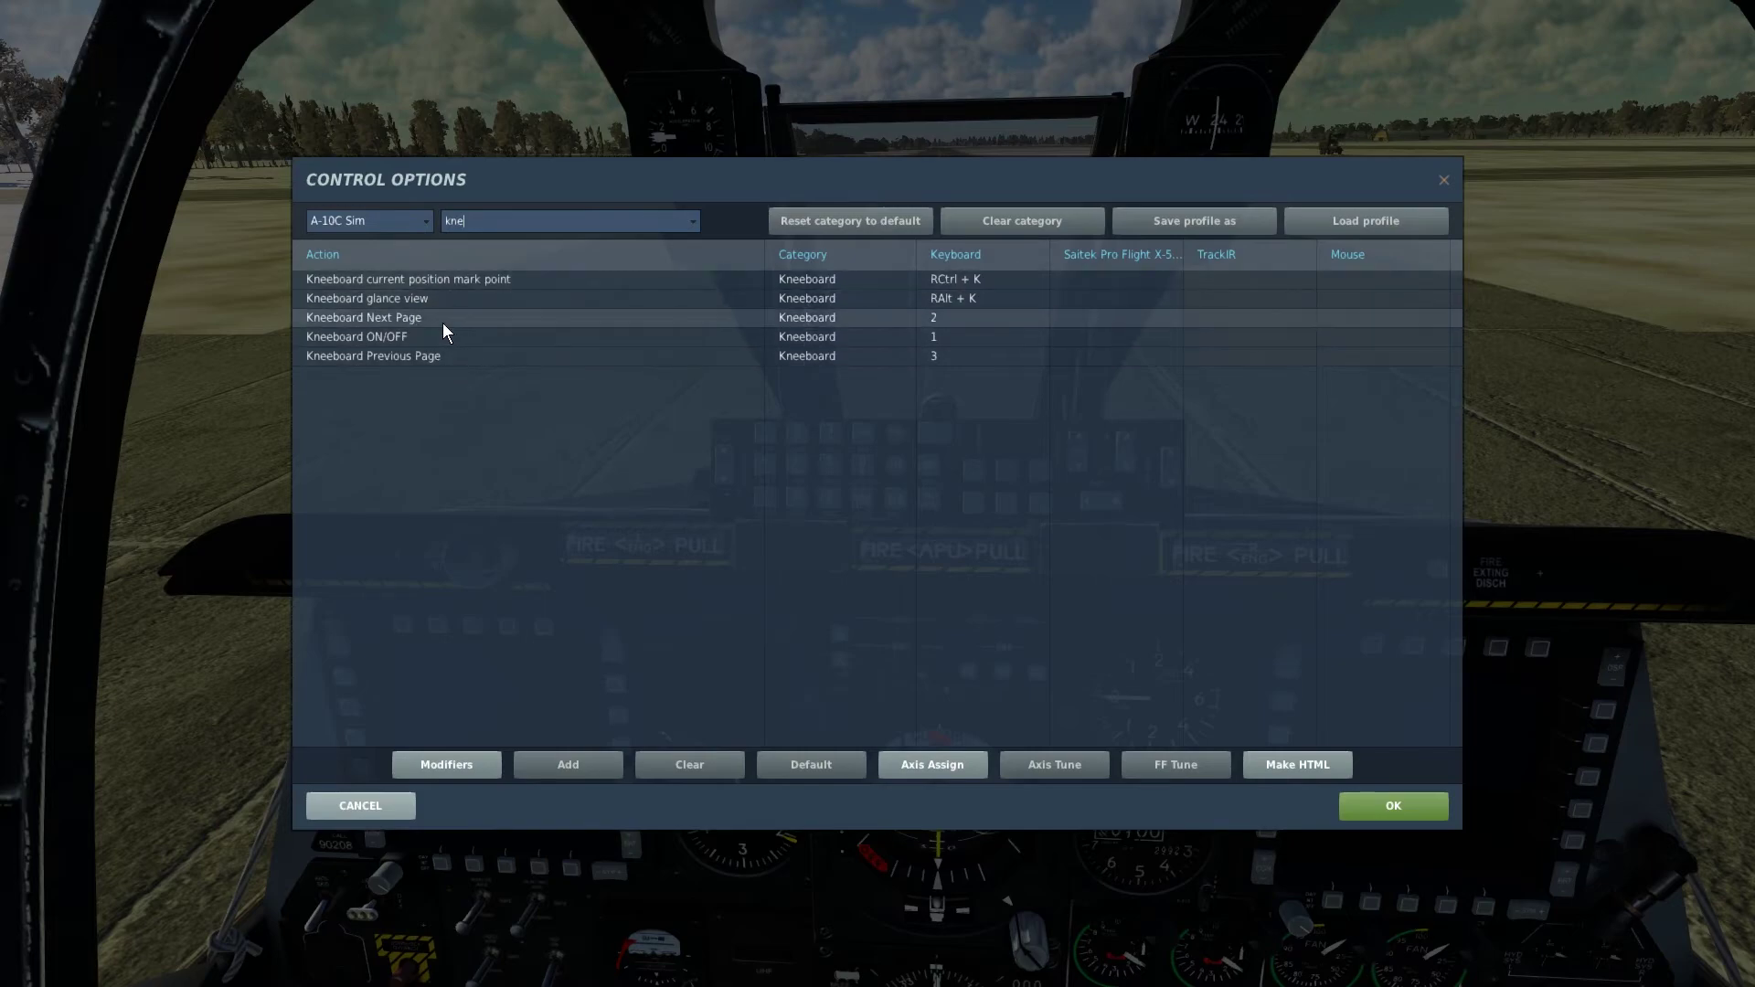
{"action": "left_click", "coordinate": [1402, 810]}
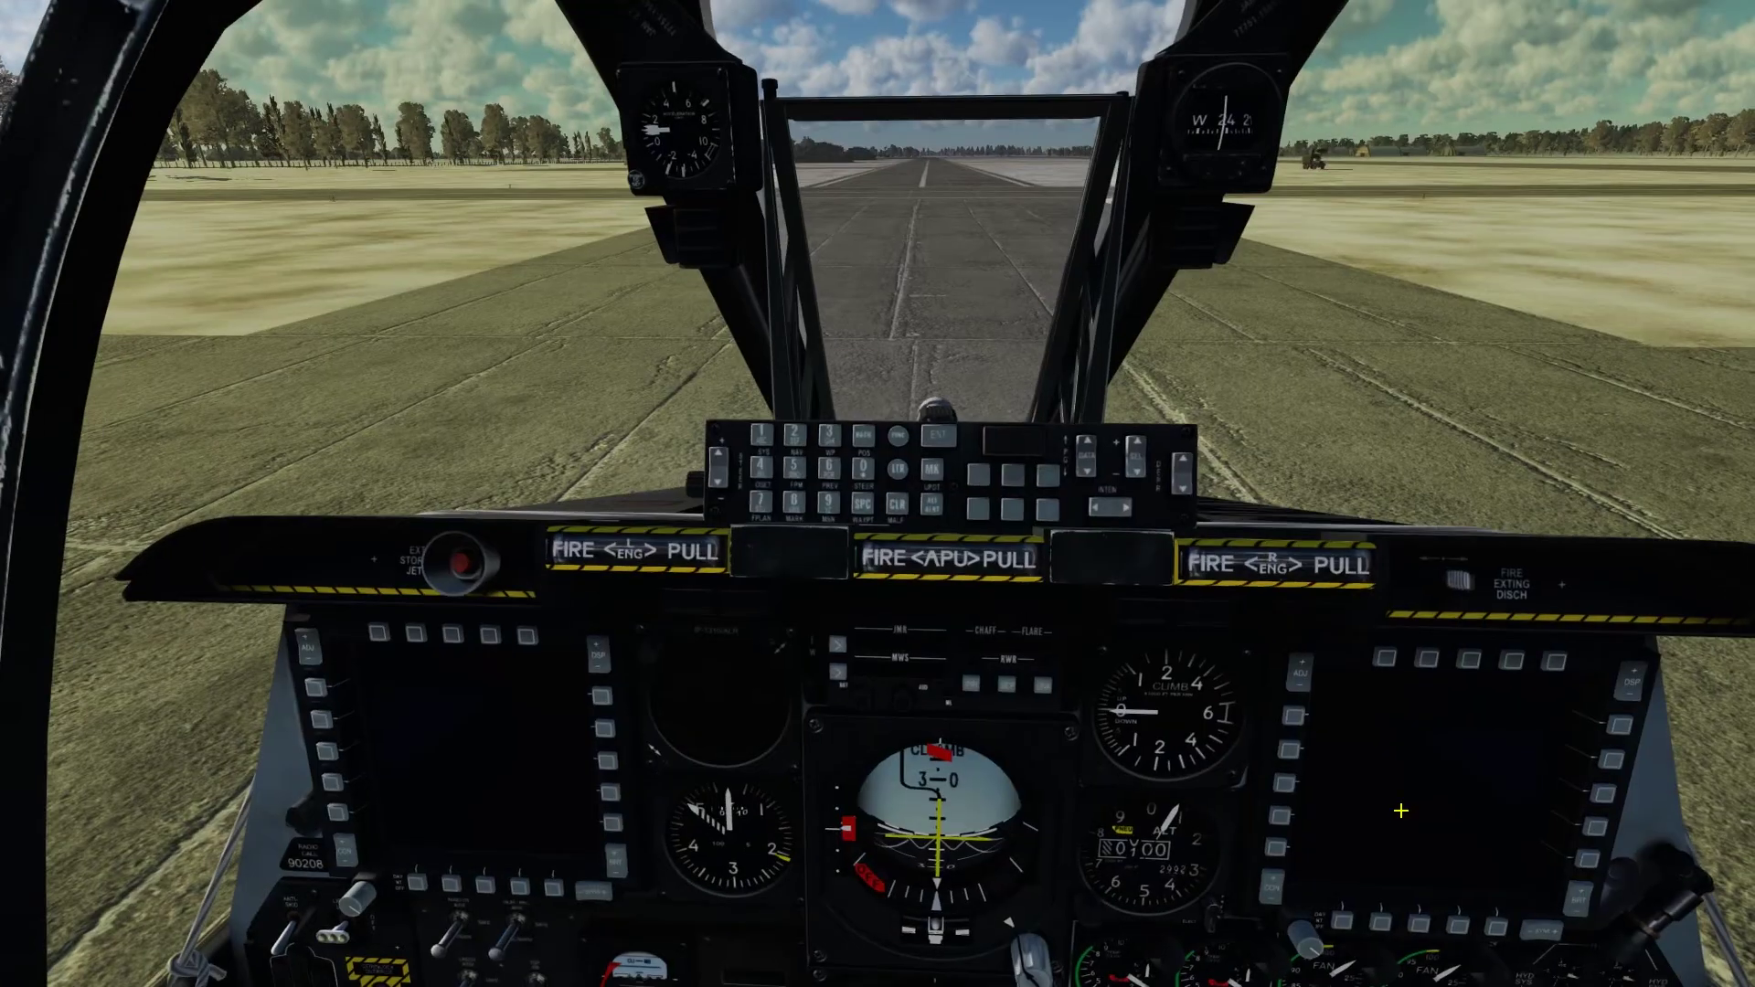
Step: Show the kneeboard in the cockpit and page through the imported checklist to the Before Start page
{"action": "key", "text": "shift+k"}
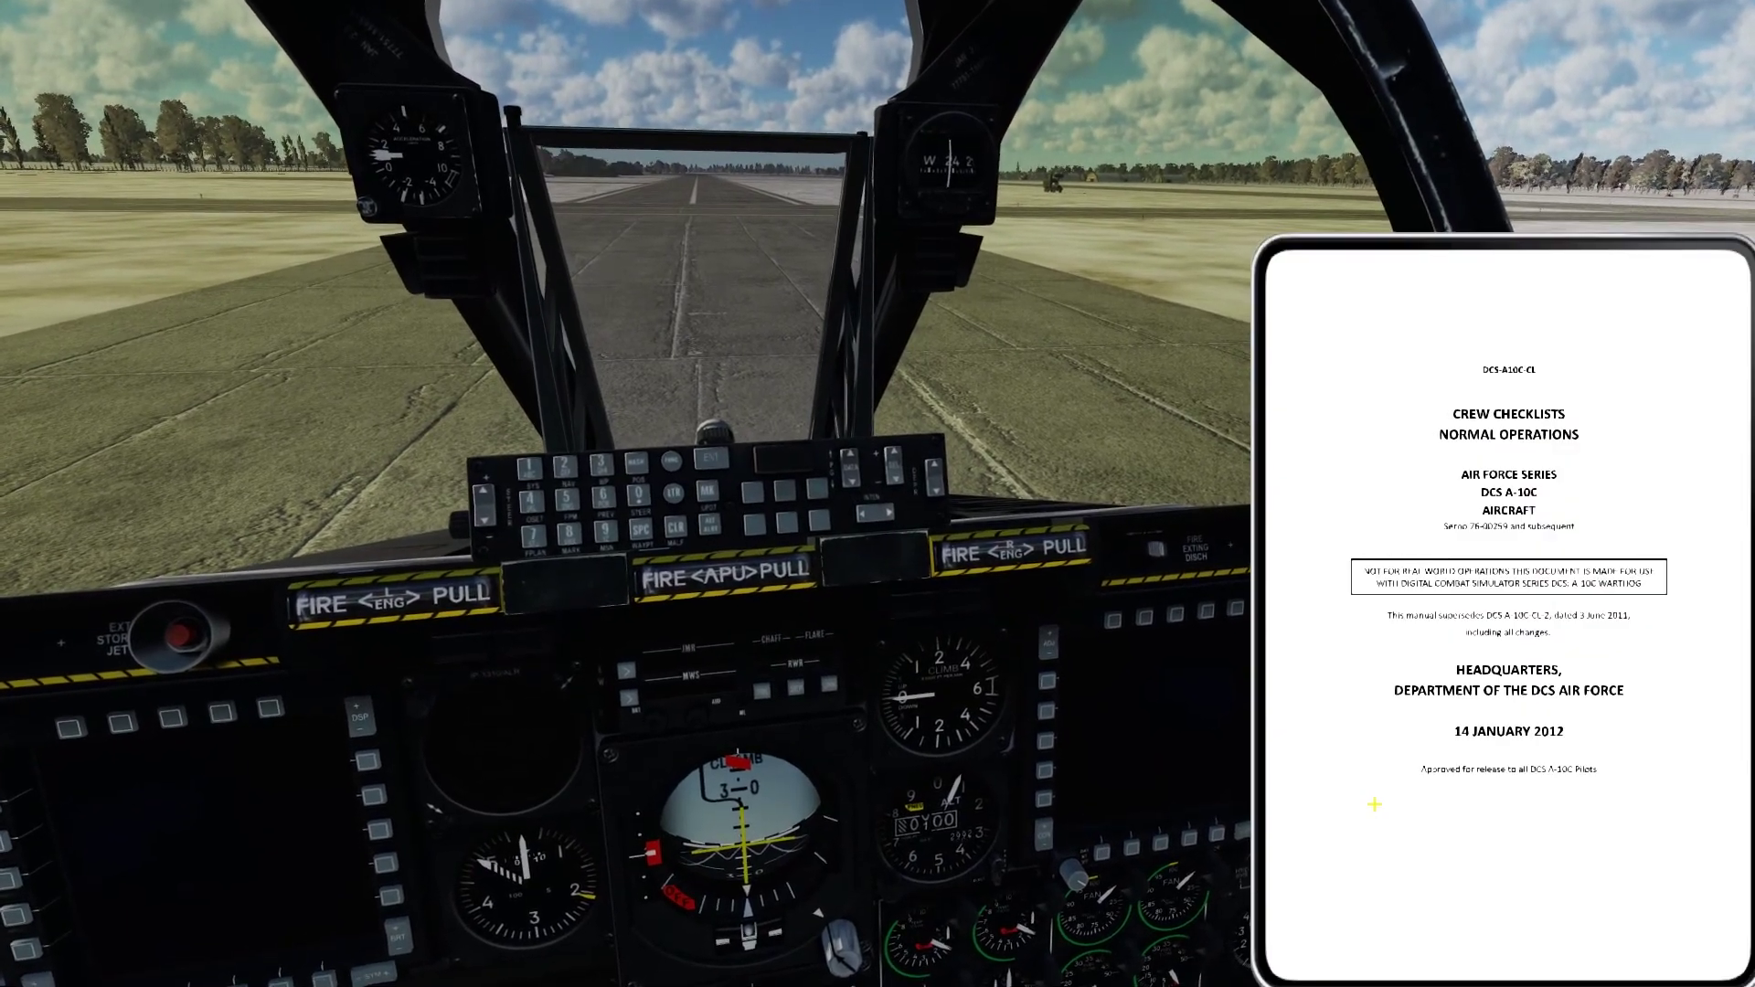
{"action": "key", "text": "bracketright"}
{"action": "key", "text": "bracketright"}
{"action": "key", "text": "bracketleft"}
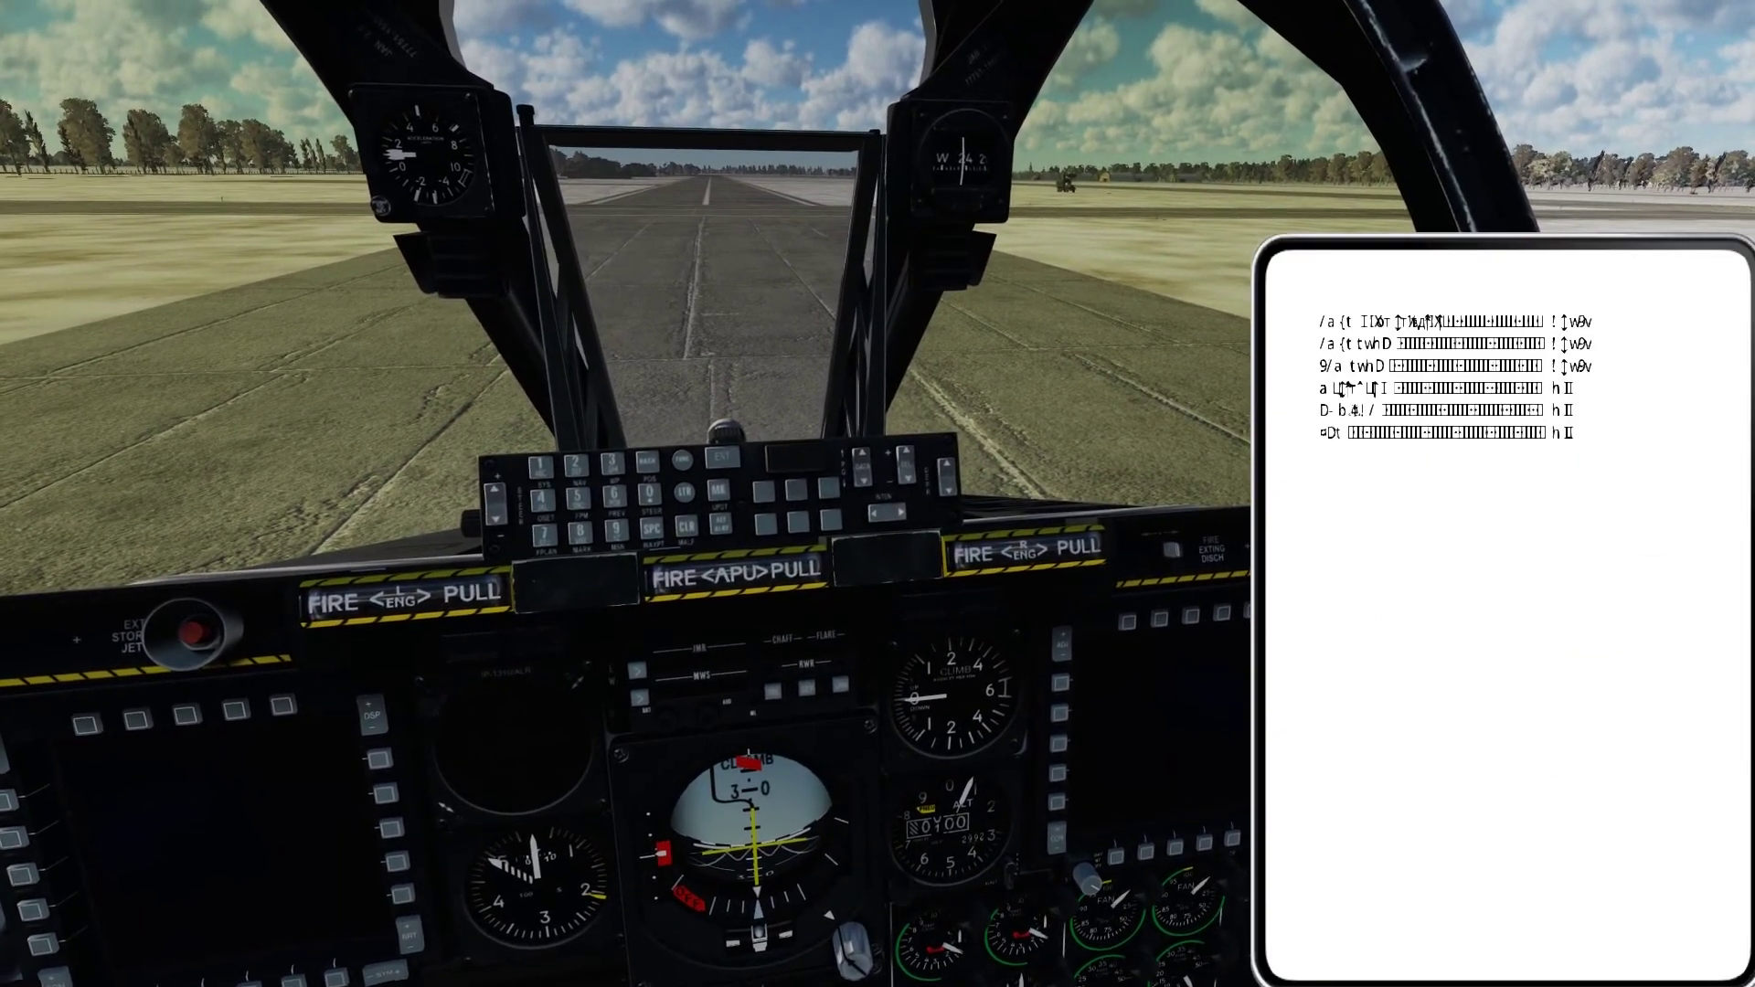
{"action": "key", "text": "bracketleft"}
{"action": "key", "text": "shift+k"}
{"action": "key", "text": "shift+k"}
{"action": "key", "text": "bracketright"}
{"action": "key", "text": "bracketright"}
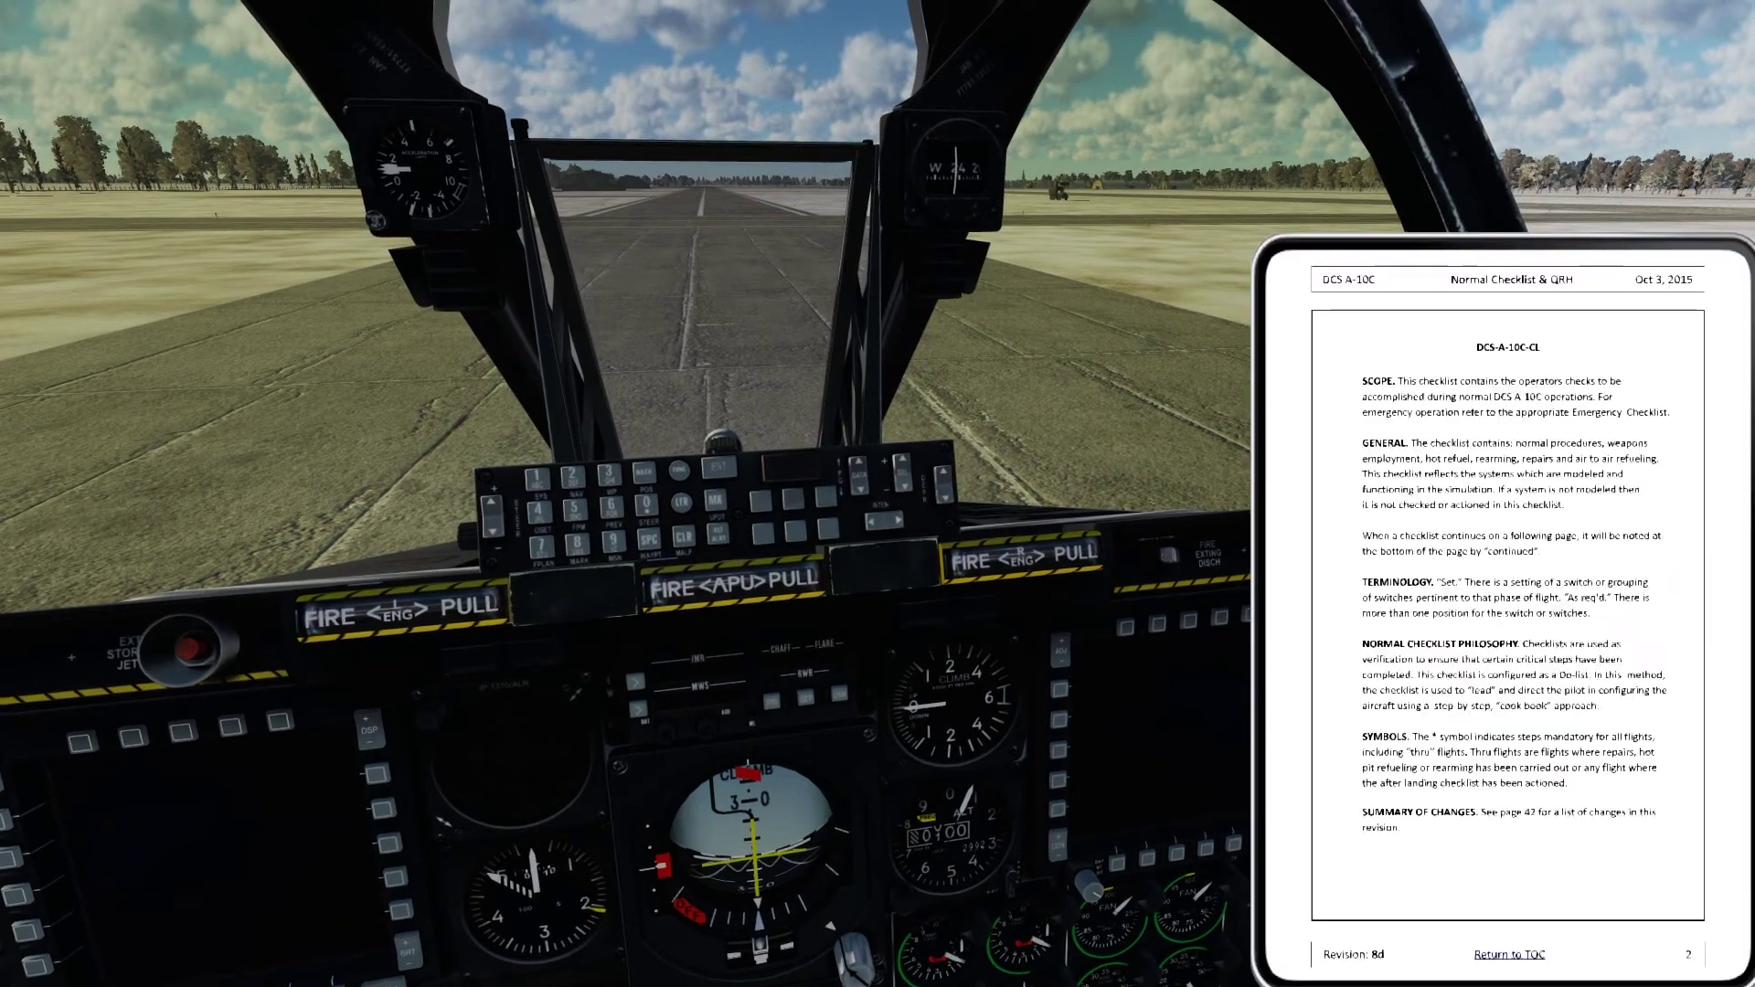
{"action": "key", "text": "bracketright"}
{"action": "key", "text": "bracketright"}
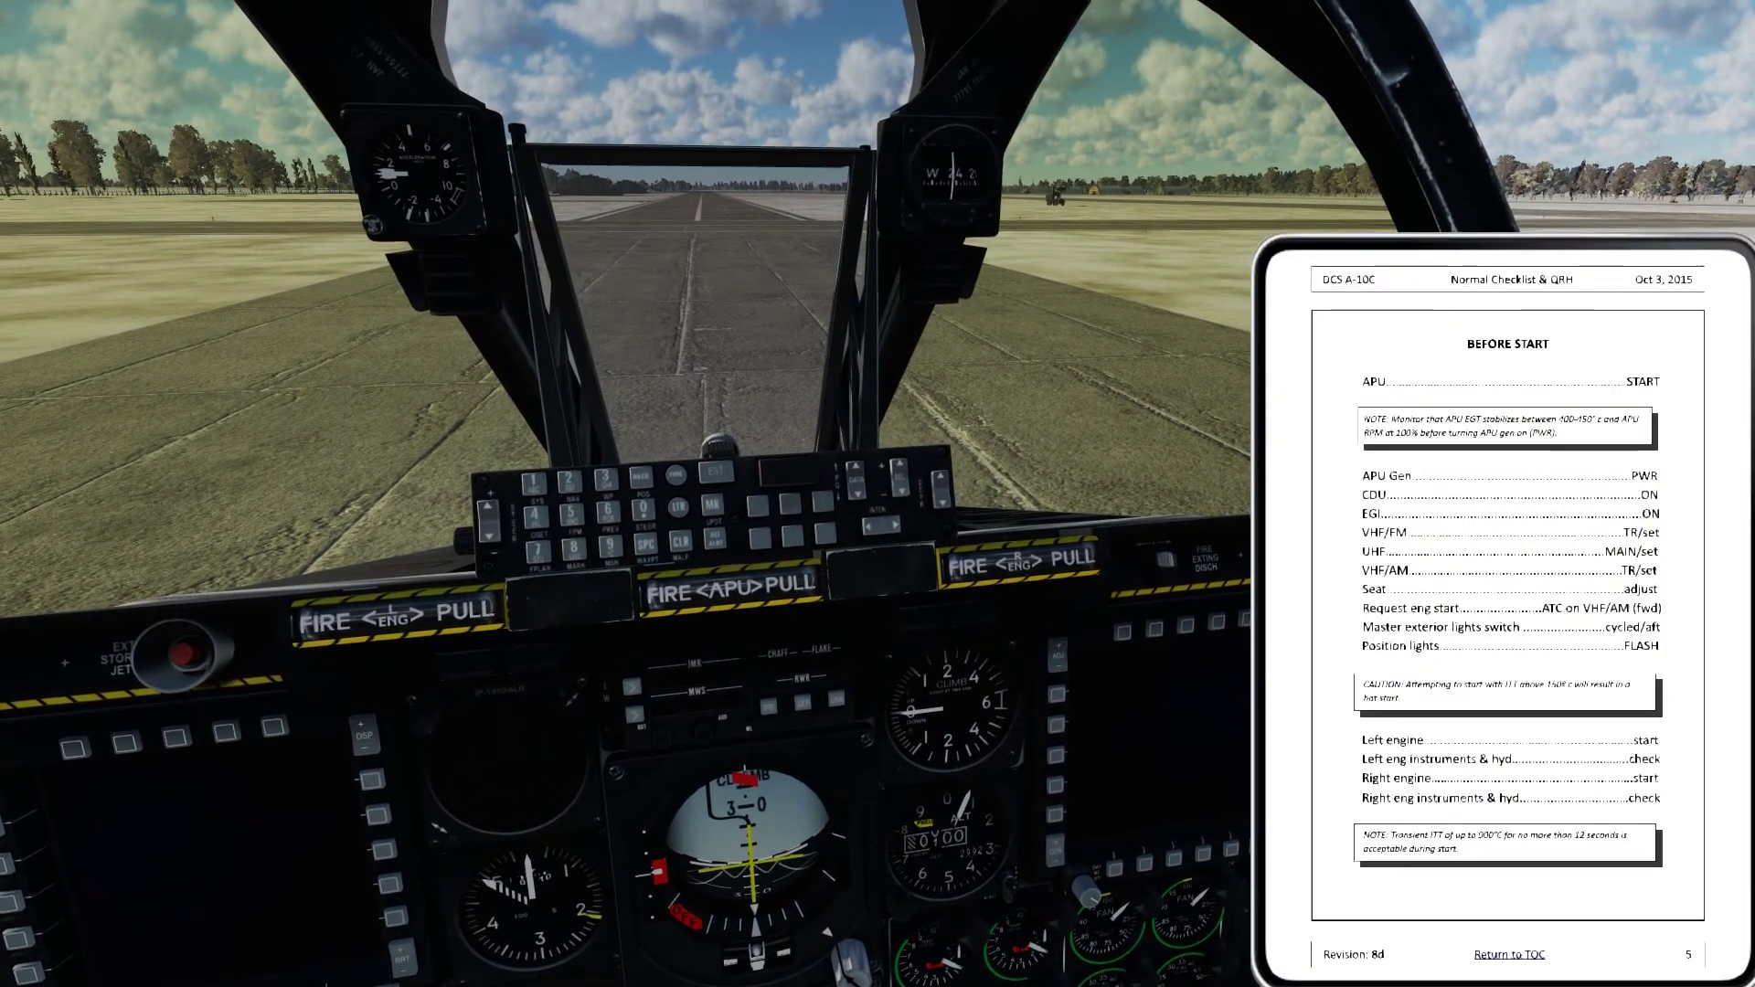
Step: Page the kneeboard back past the checklist cover and the default pages to the map page
{"action": "key", "text": "bracketleft"}
{"action": "key", "text": "bracketleft"}
{"action": "key", "text": "bracketleft"}
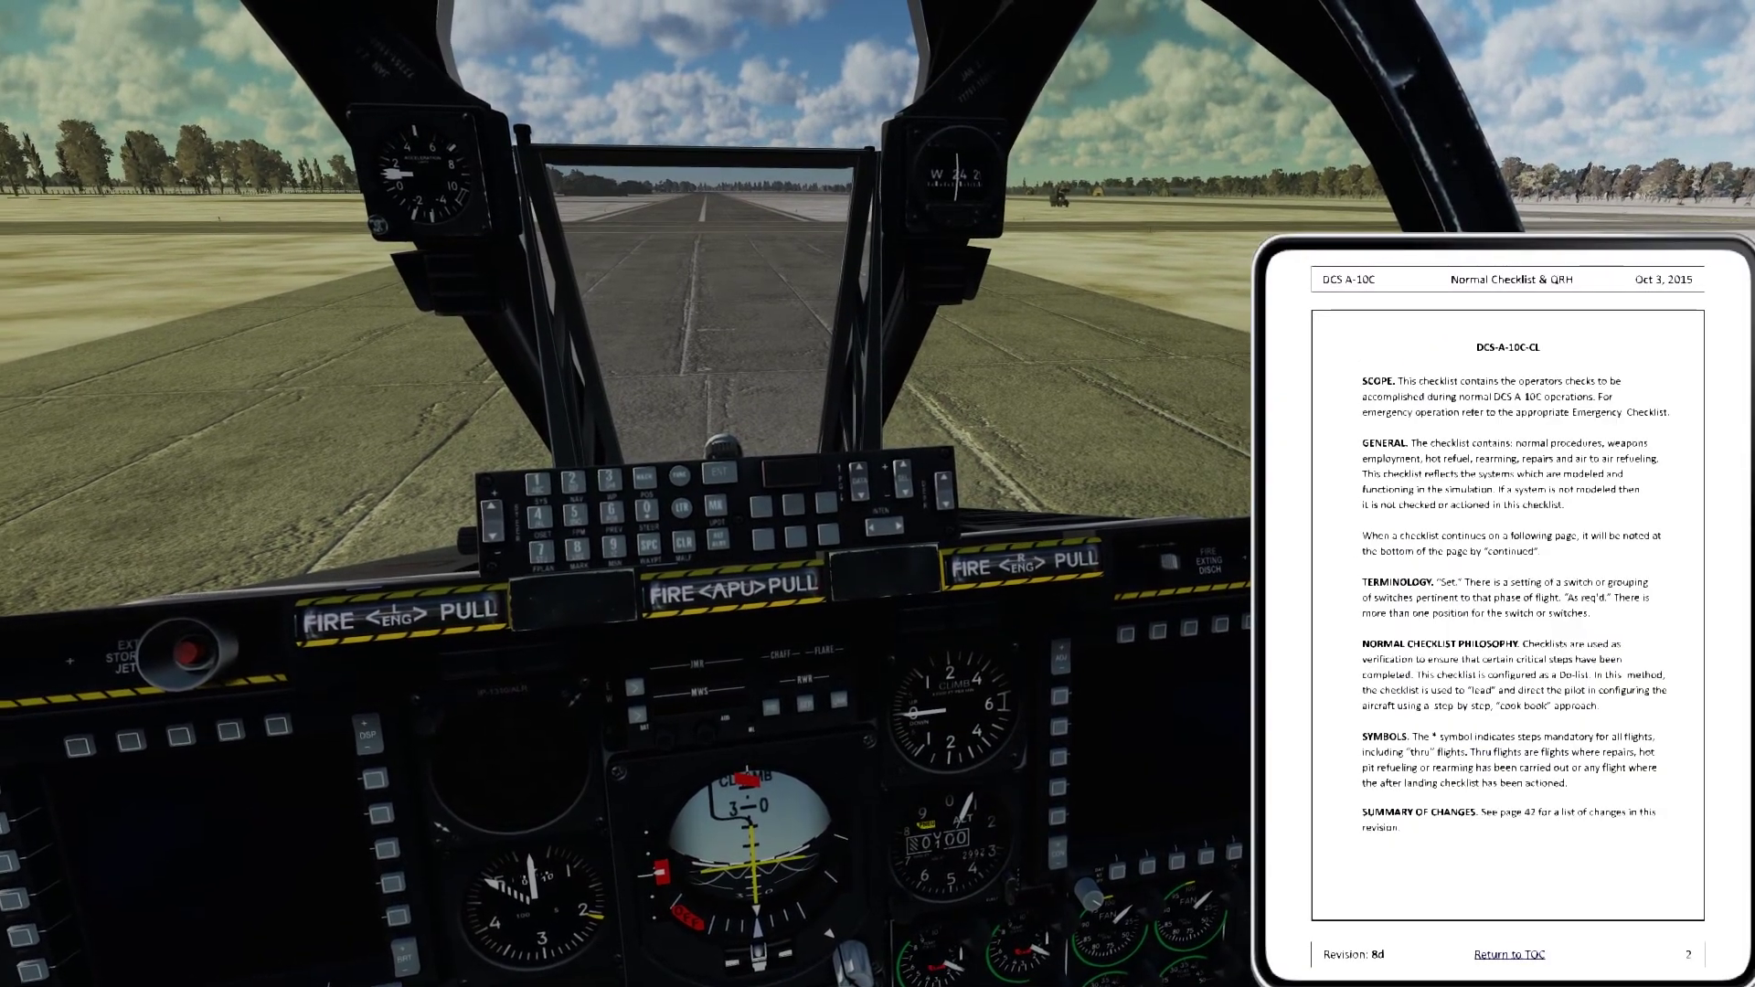
{"action": "key", "text": "bracketleft"}
{"action": "key", "text": "bracketleft"}
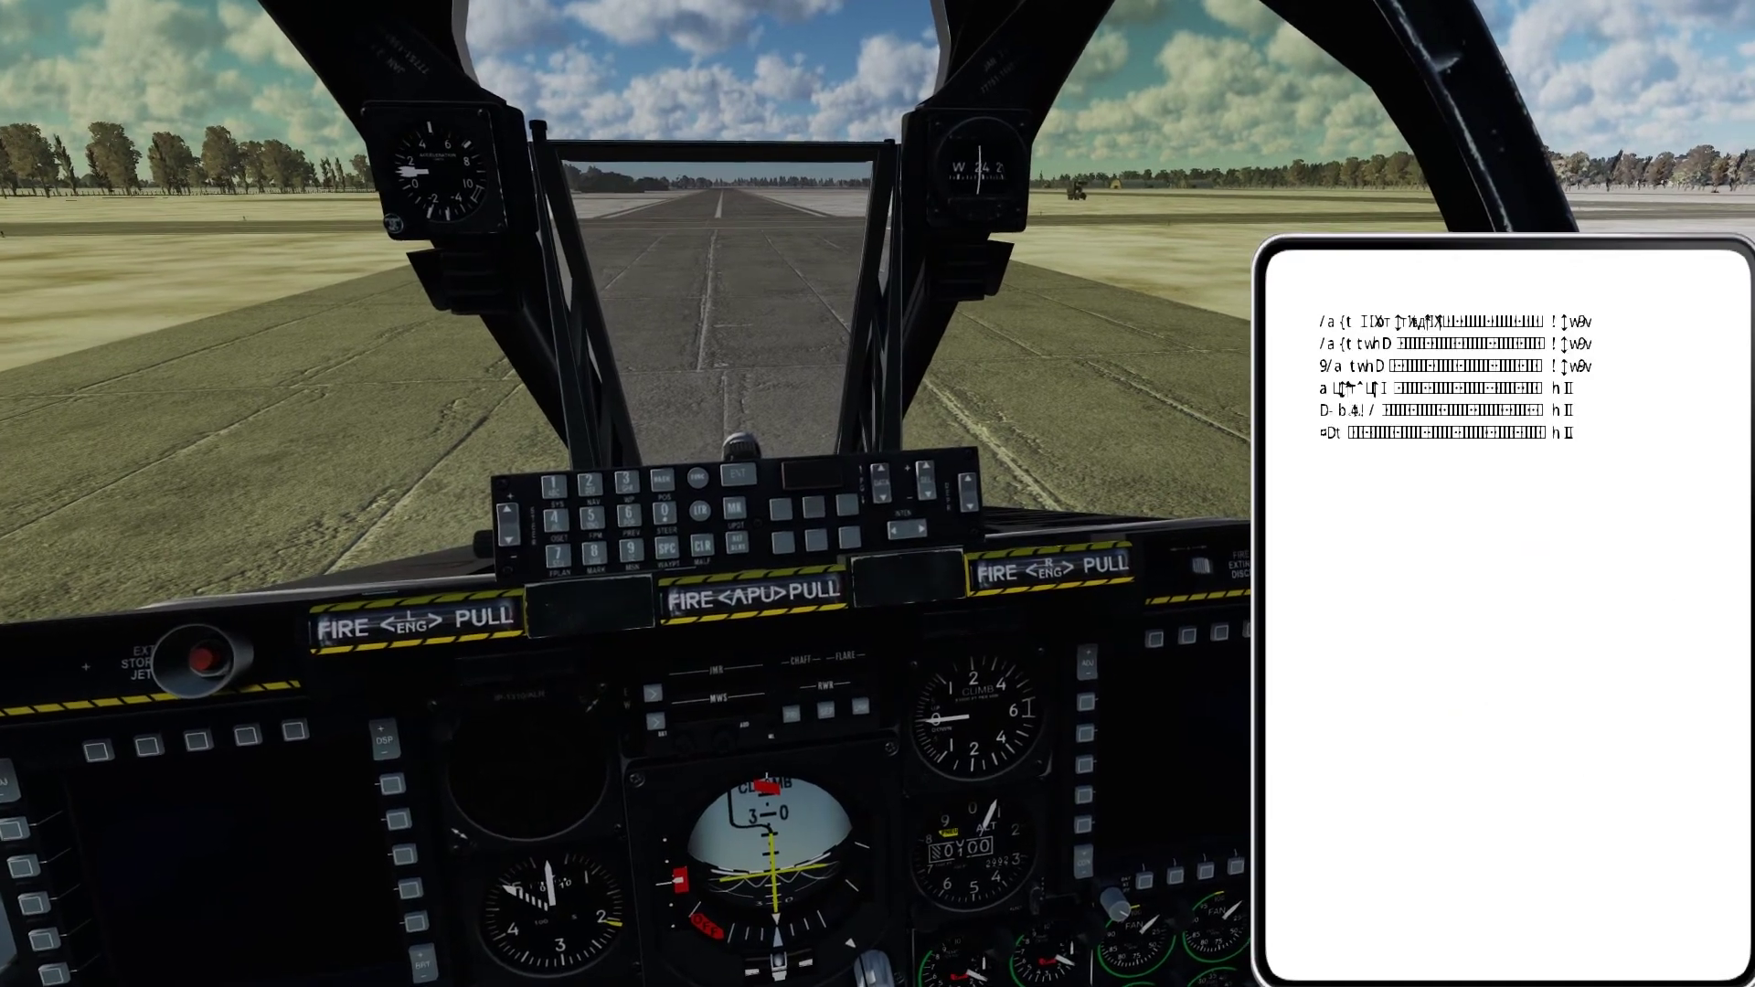
{"action": "key", "text": "bracketleft"}
{"action": "key", "text": "bracketleft"}
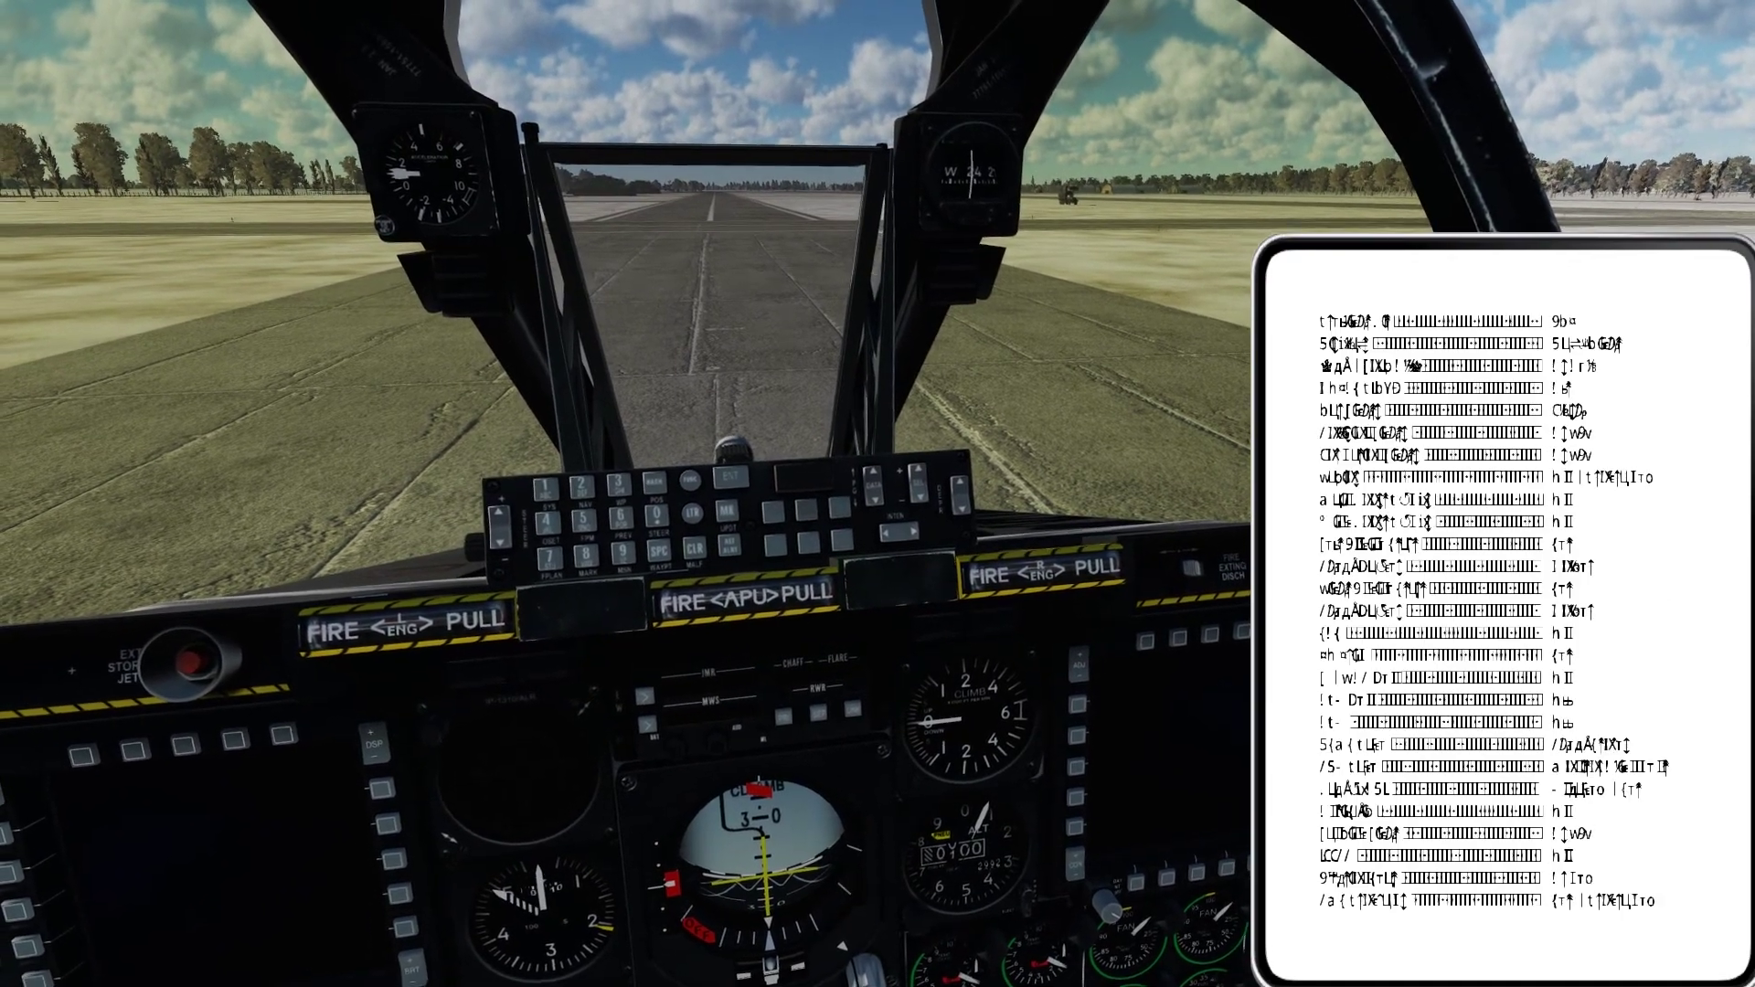
{"action": "key", "text": "bracketleft"}
{"action": "key", "text": "bracketleft"}
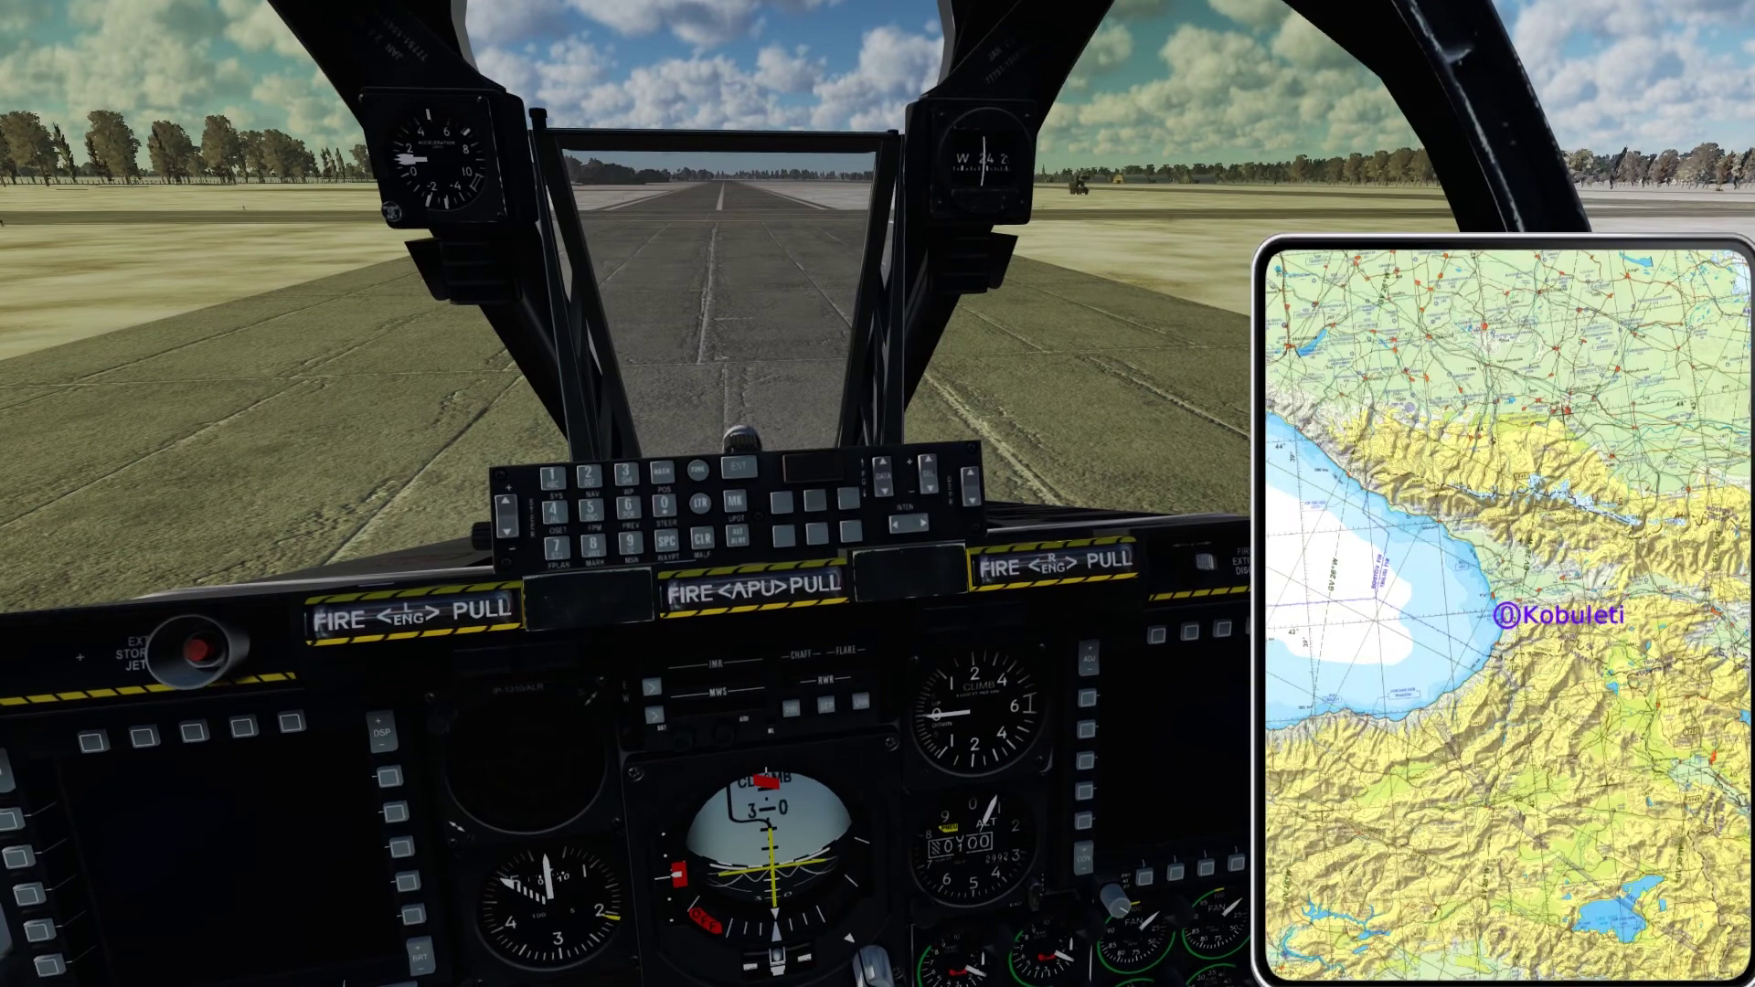
Step: Page the kneeboard forward from the map to the Crew Checklists Normal Operations cover page
{"action": "key", "text": "bracketright"}
{"action": "key", "text": "bracketright"}
{"action": "key", "text": "bracketright"}
{"action": "key", "text": "bracketright"}
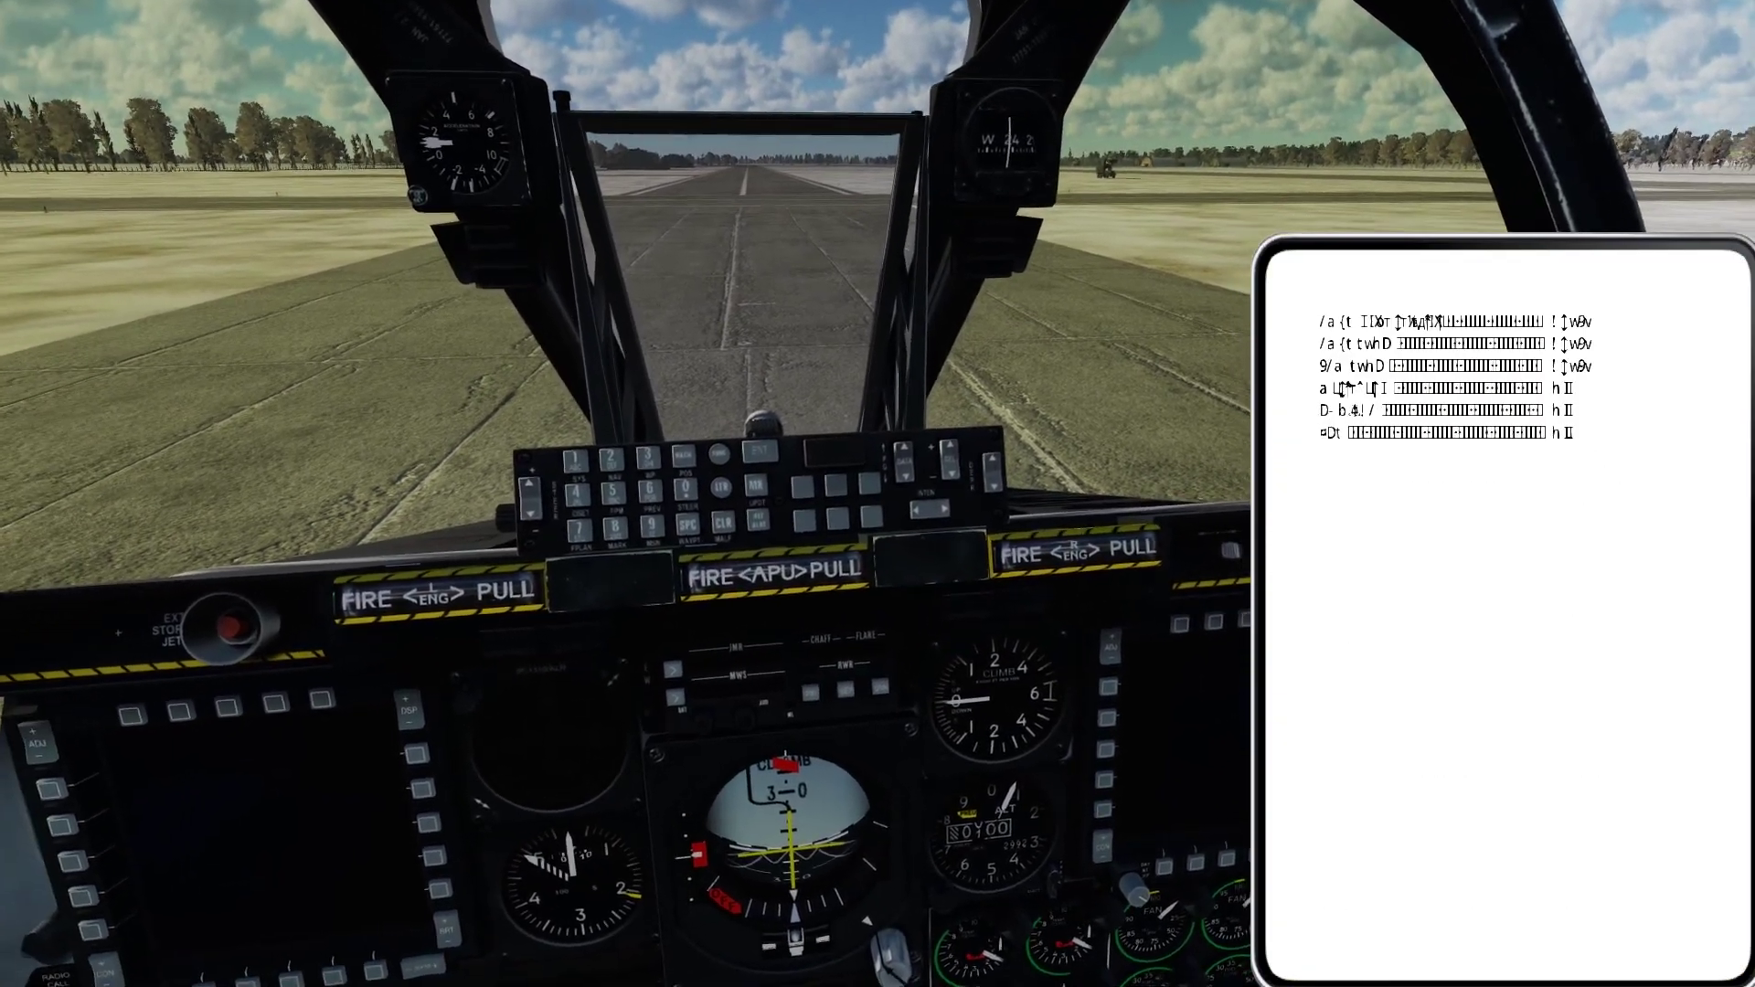
{"action": "key", "text": "bracketright"}
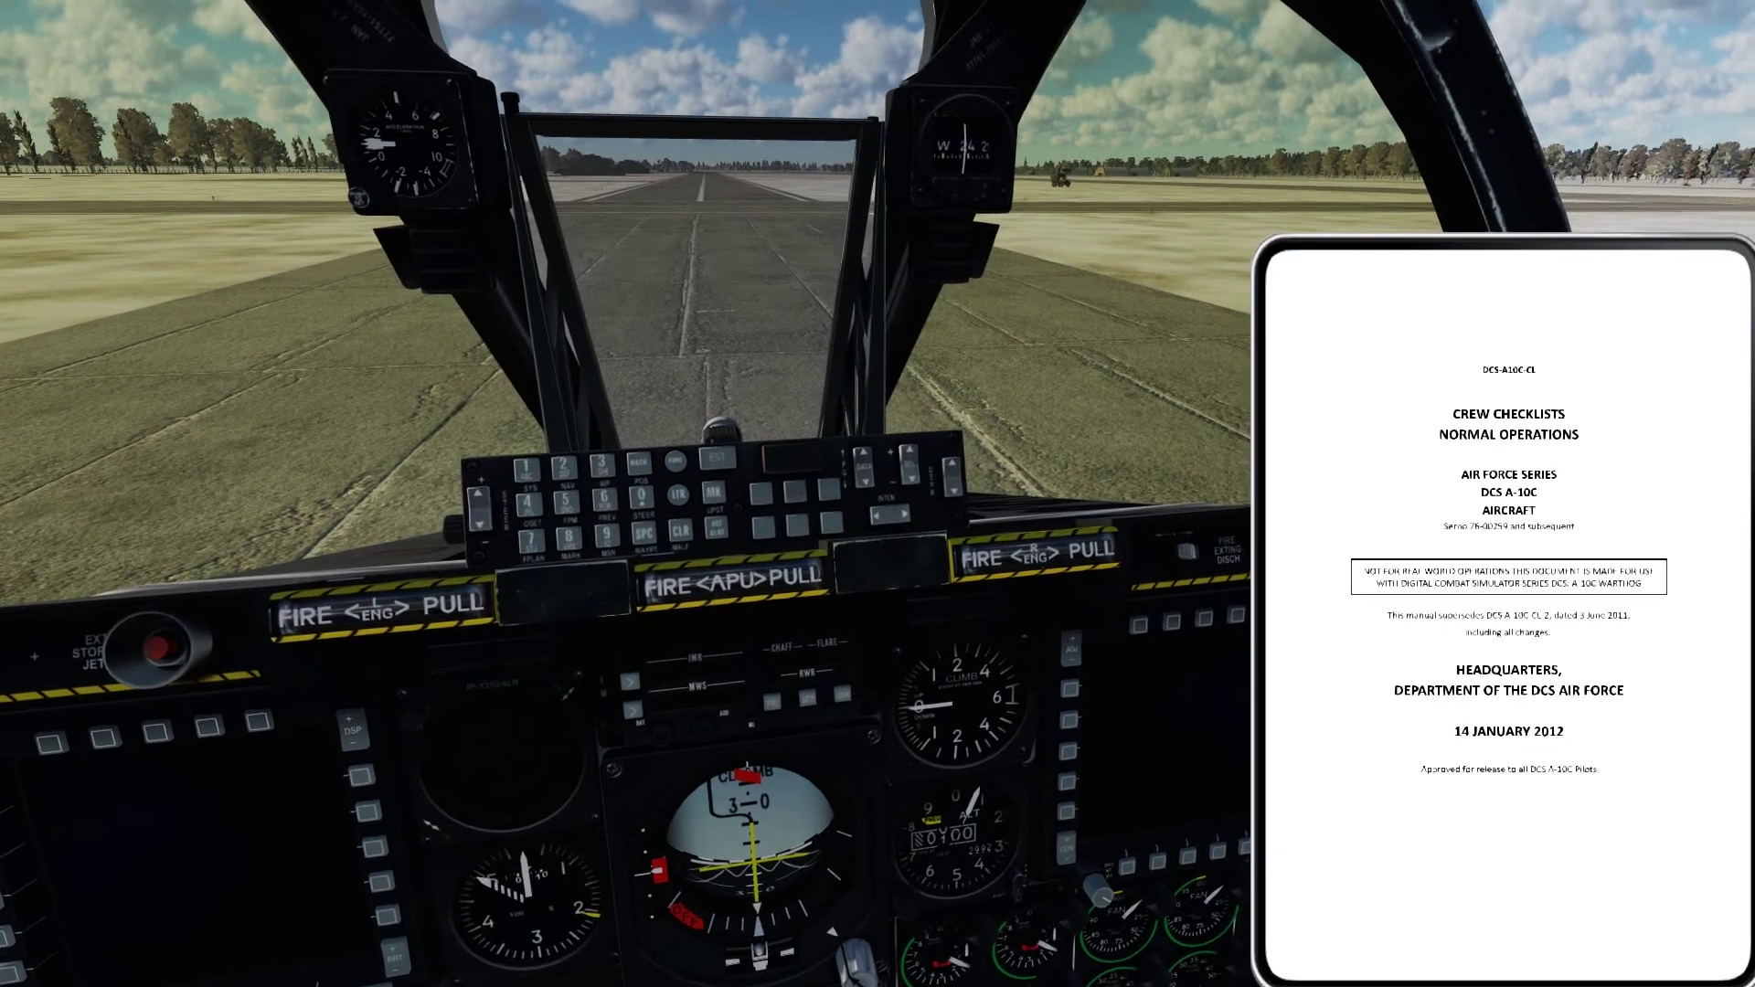
Step: Examine the default kneeboard pages that precede the imported checklist's cover
{"action": "key", "text": "bracketright"}
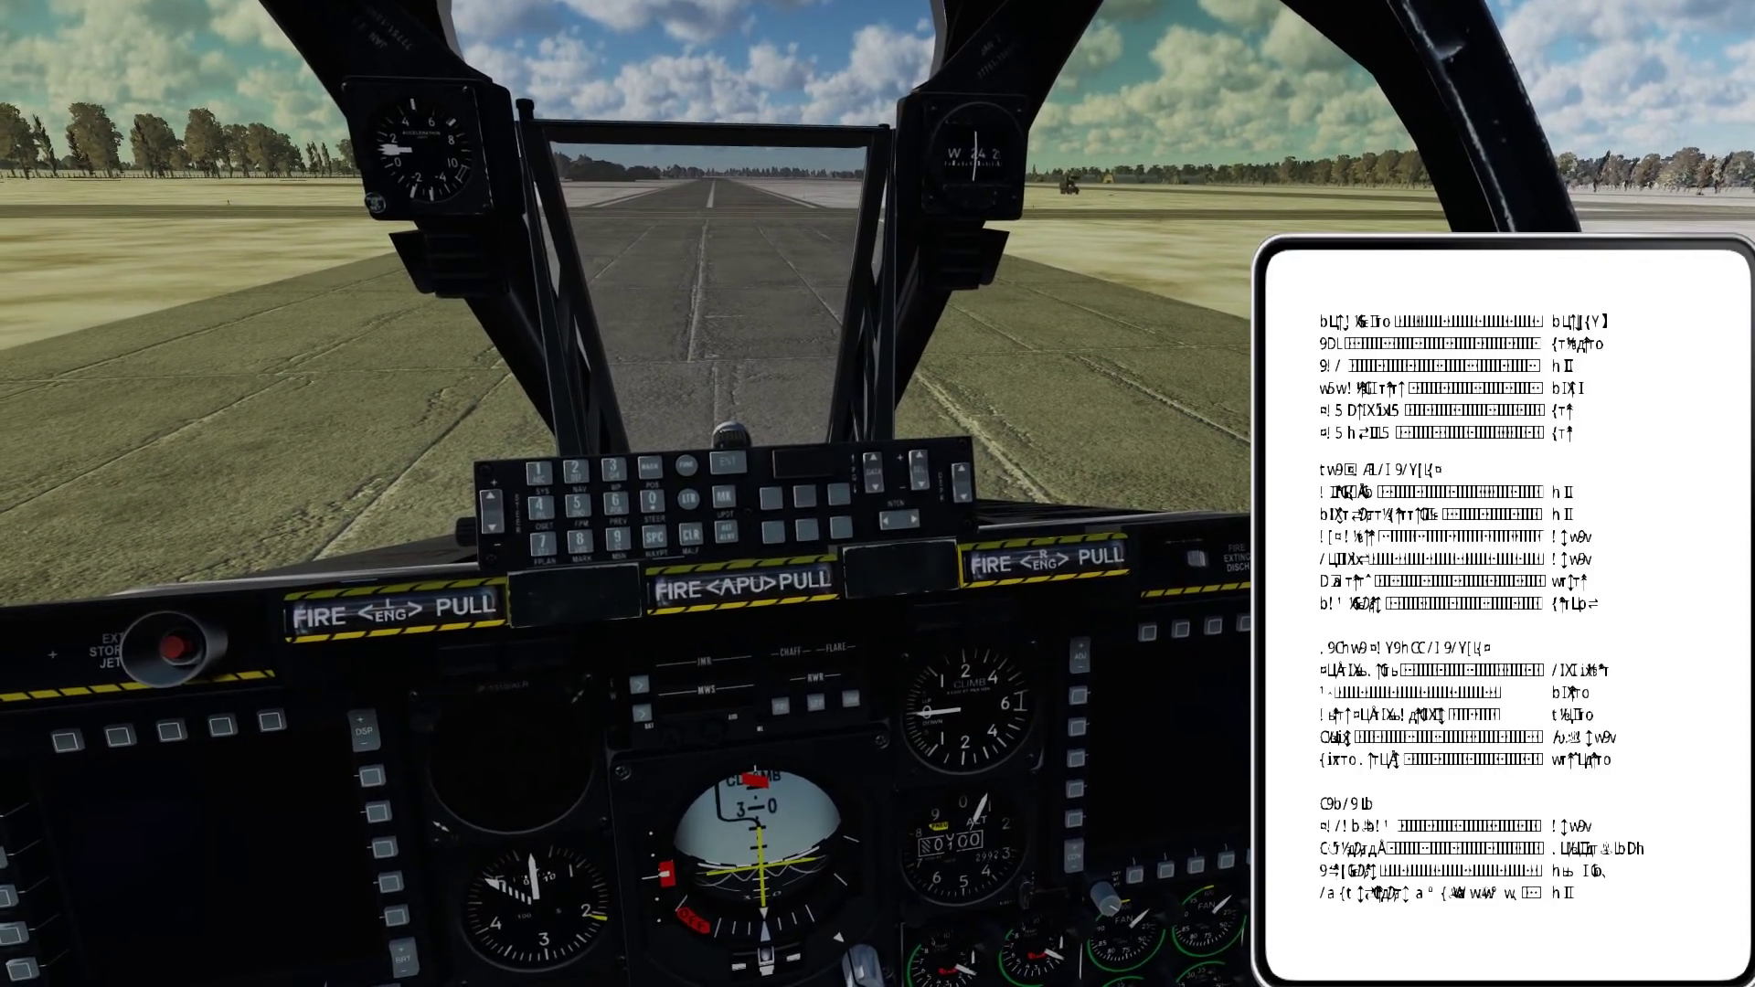
{"action": "key", "text": "bracketright"}
{"action": "key", "text": "bracketright"}
{"action": "key", "text": "bracketright"}
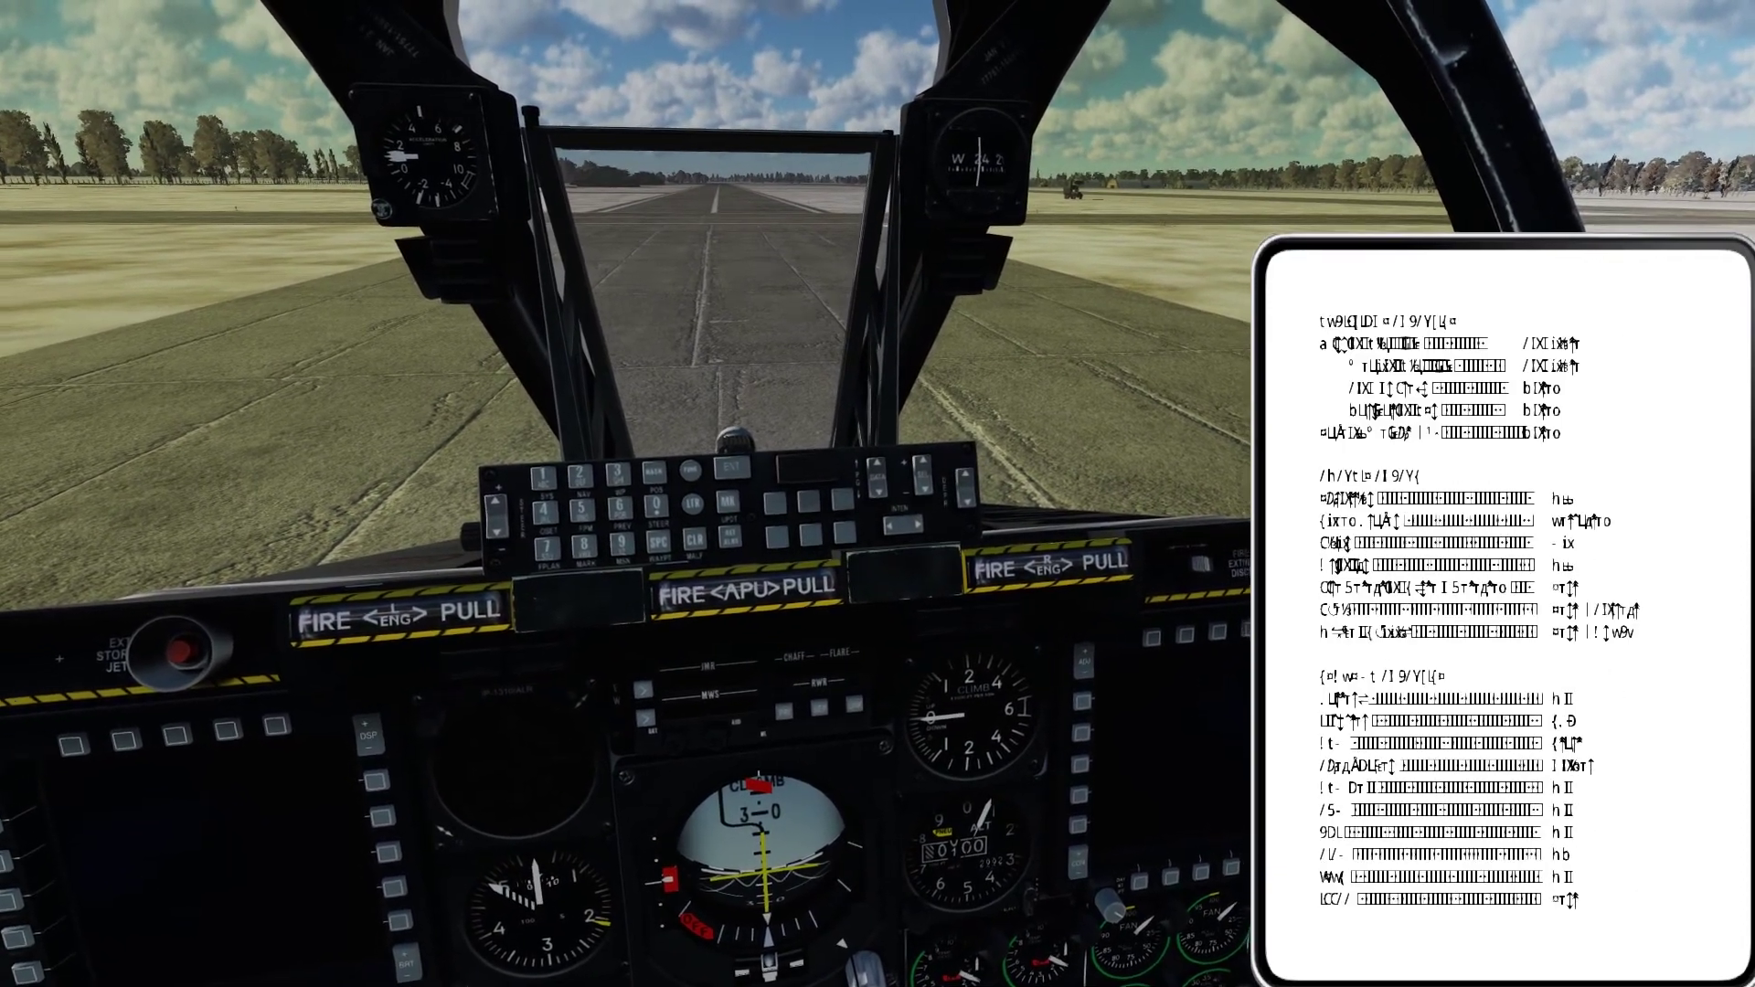
{"action": "key", "text": "bracketright"}
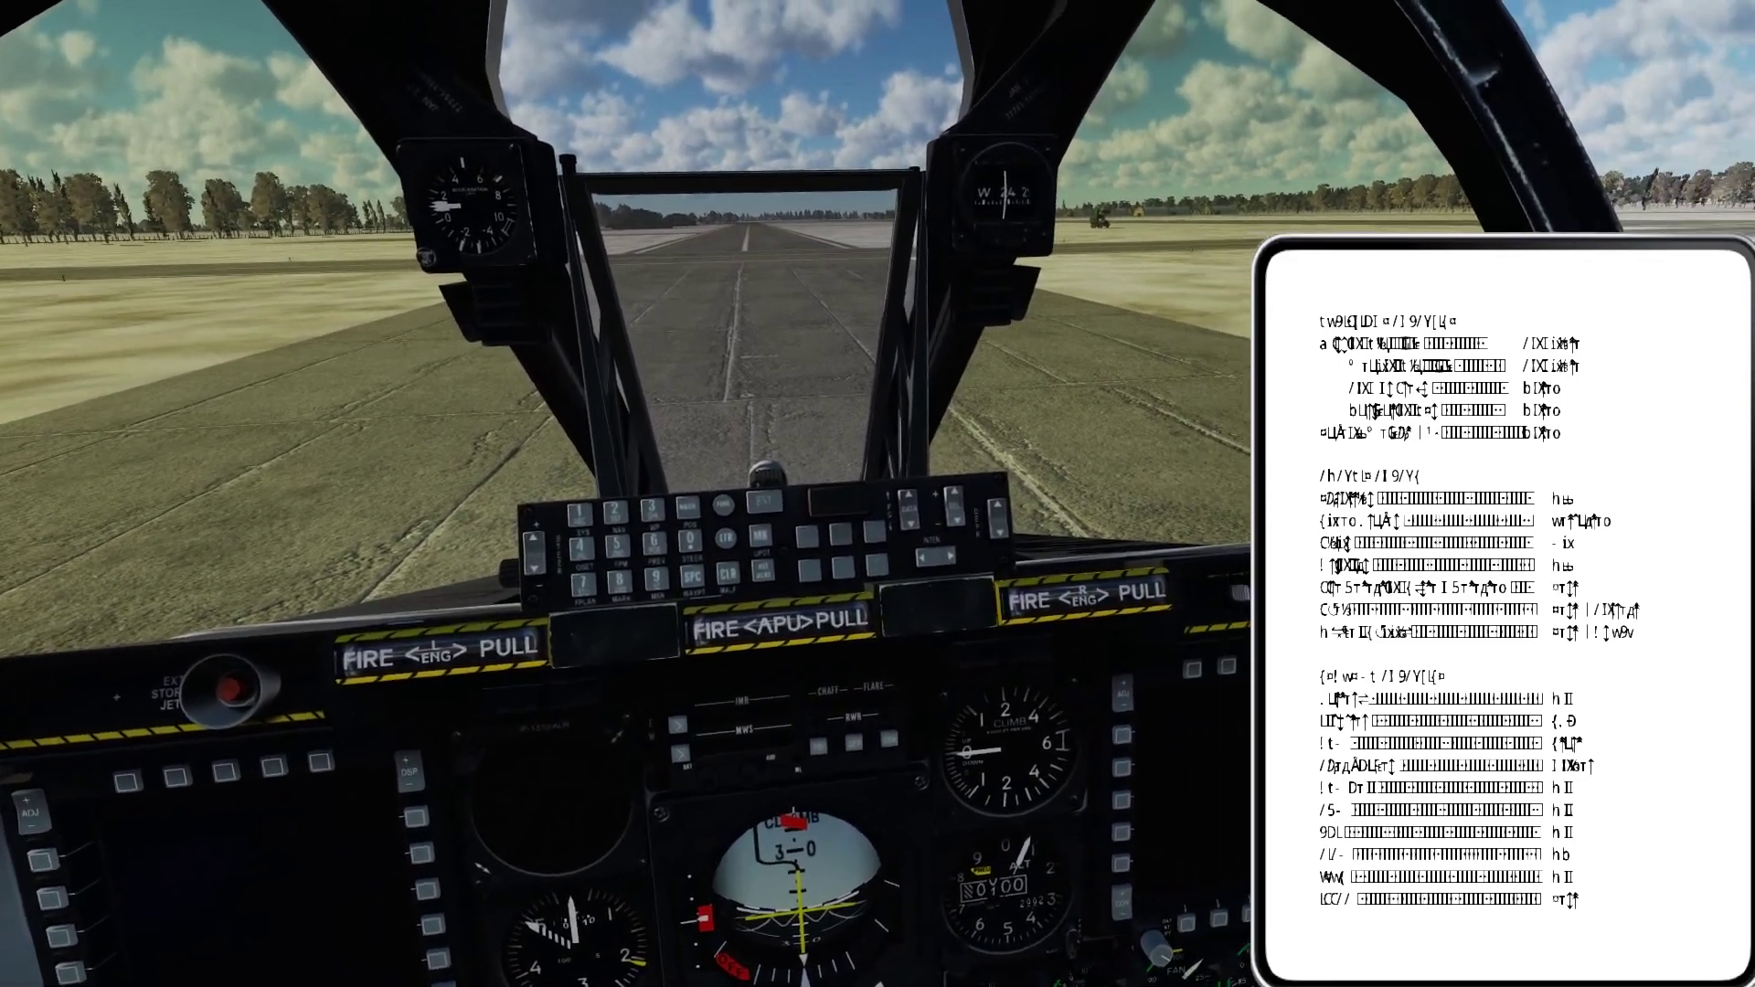
Step: Page the kneeboard through the remaining default pages and the cover to the checklist's Scope page
{"action": "key", "text": "bracketright"}
{"action": "key", "text": "bracketright"}
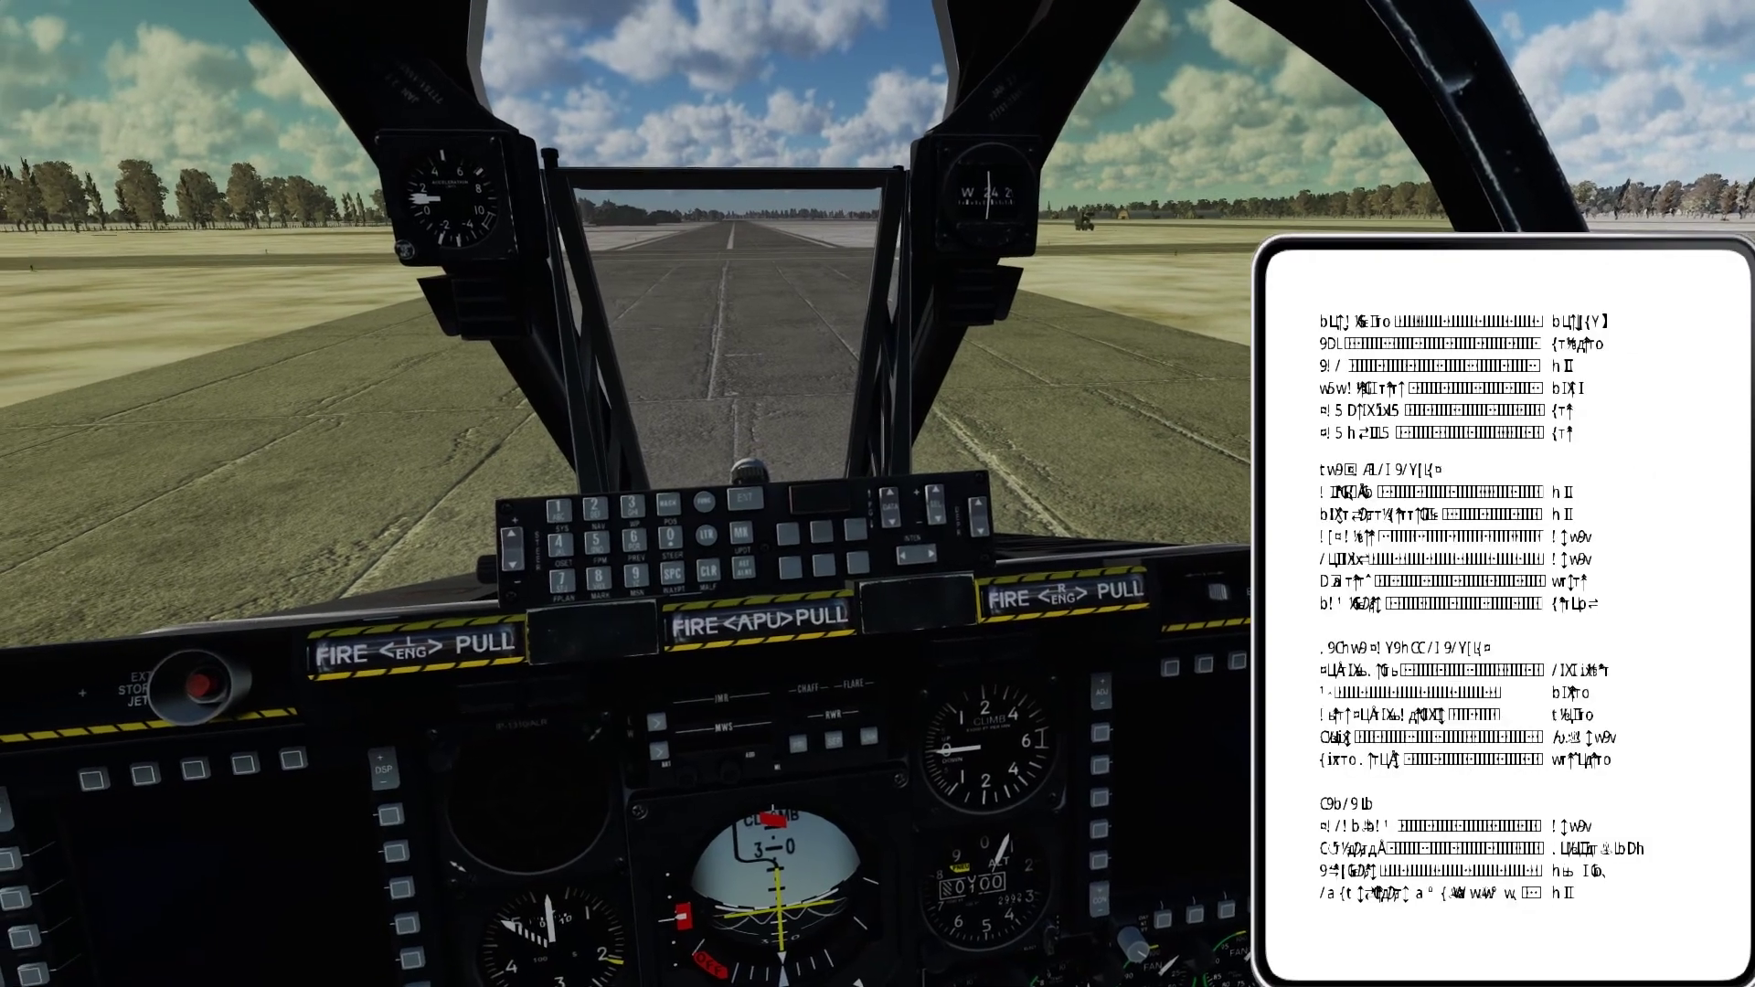
{"action": "key", "text": "bracketright"}
{"action": "key", "text": "bracketright"}
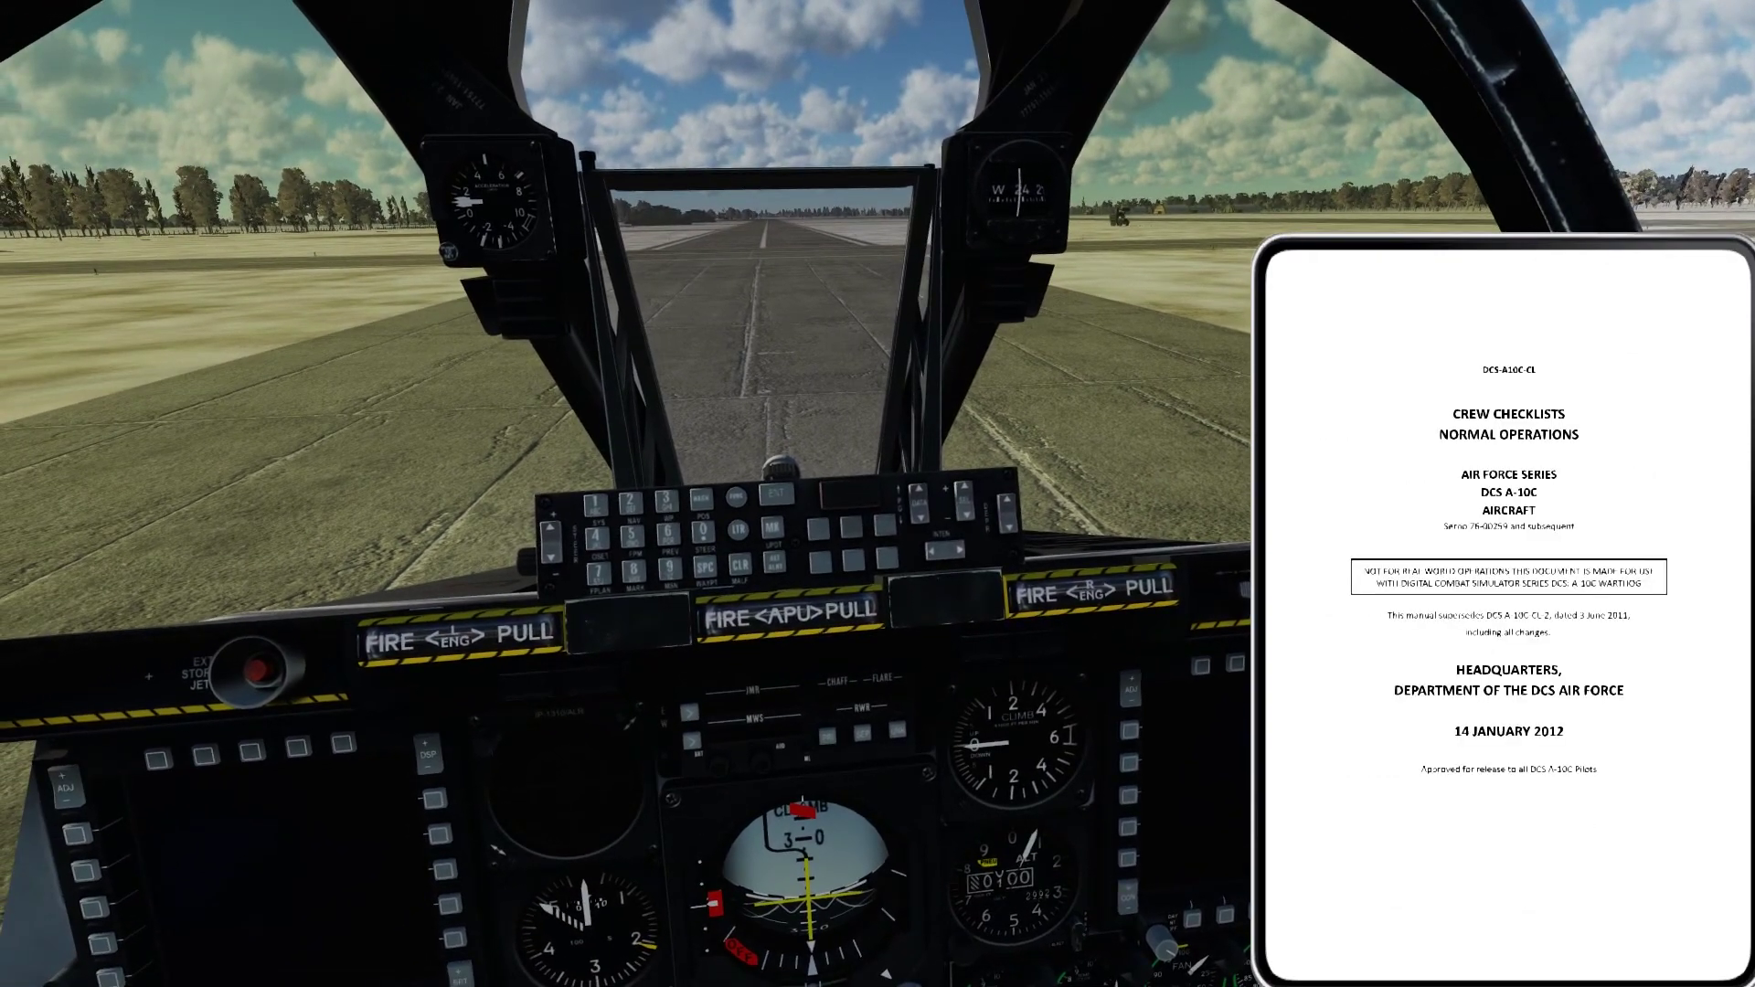
{"action": "key", "text": "bracketright"}
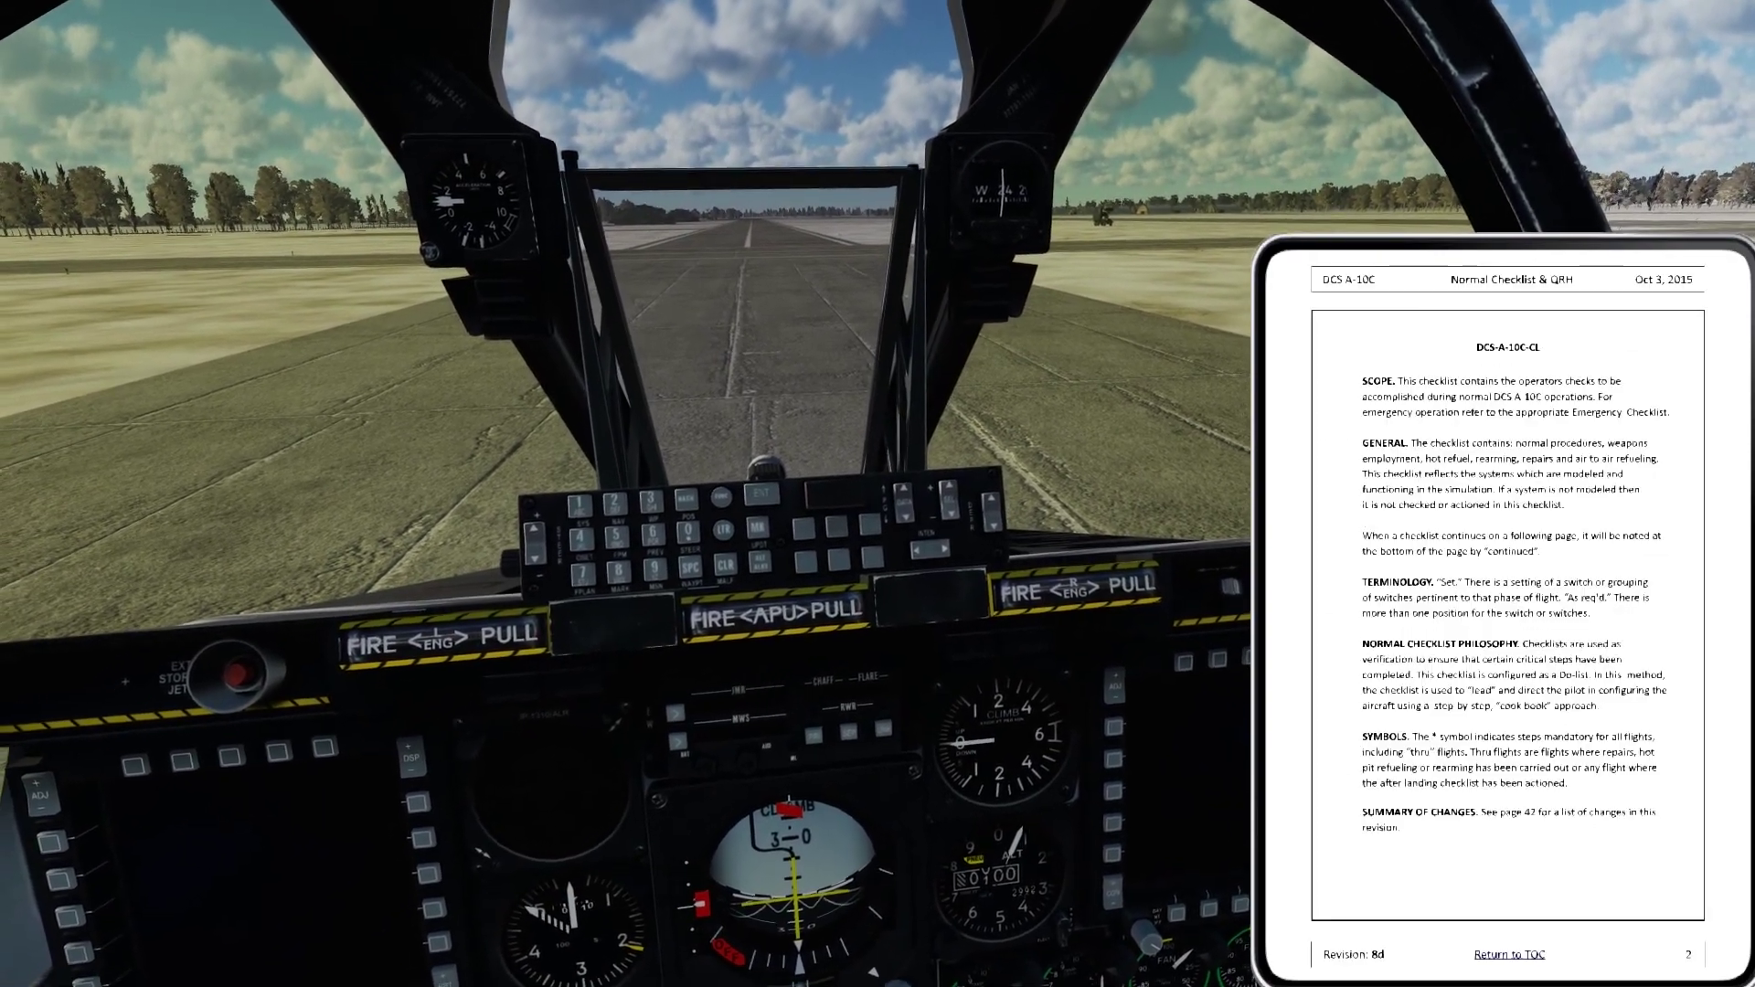
Step: Hide the kneeboard, show it again and turn to the checklist's Table of Contents
{"action": "key", "text": "shift+k"}
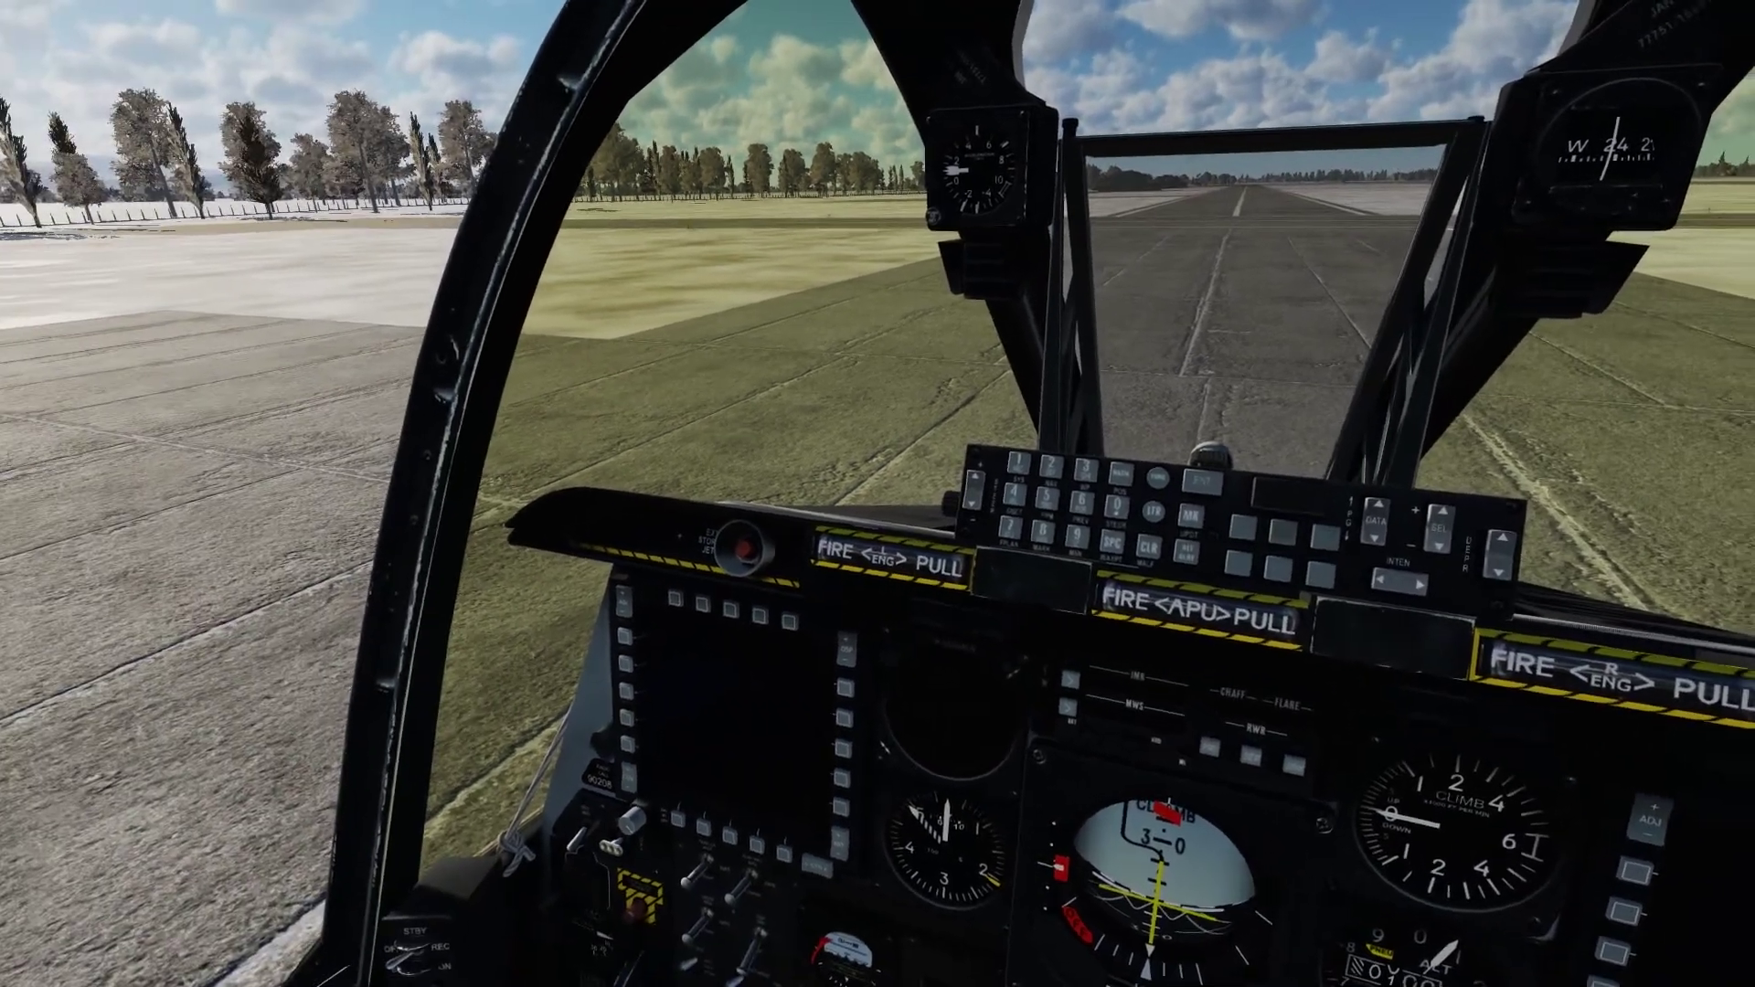
{"action": "key", "text": "shift+k"}
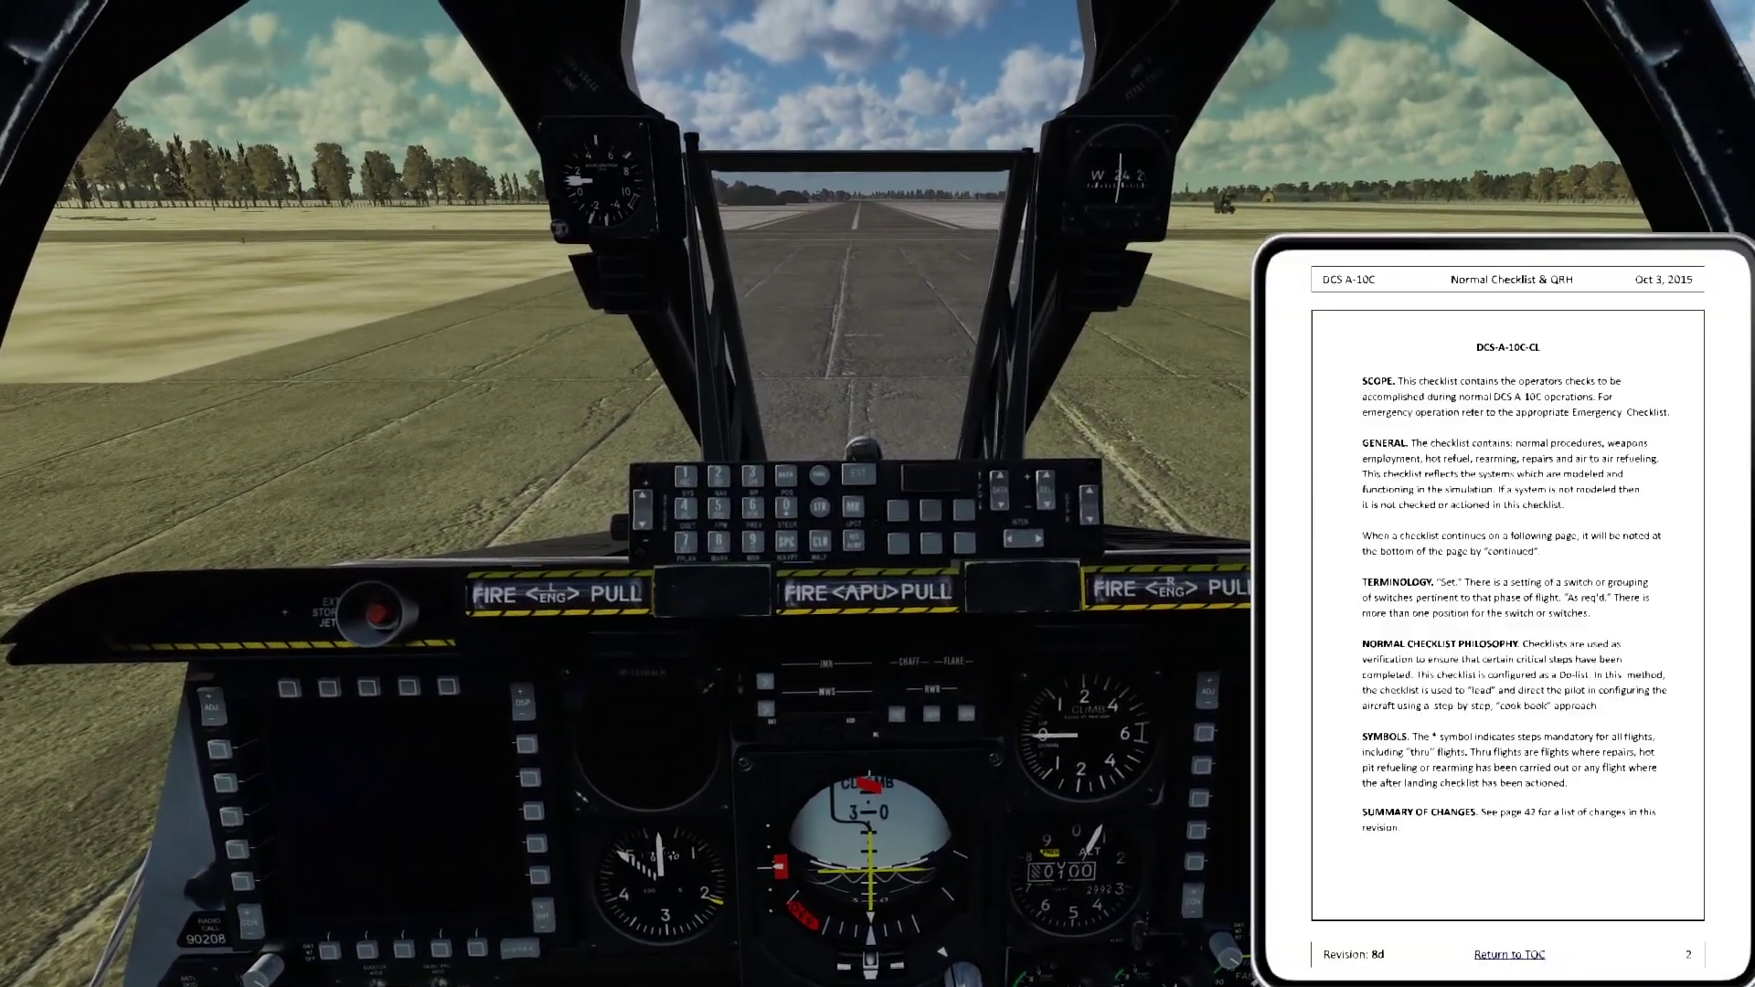
{"action": "key", "text": "bracketright"}
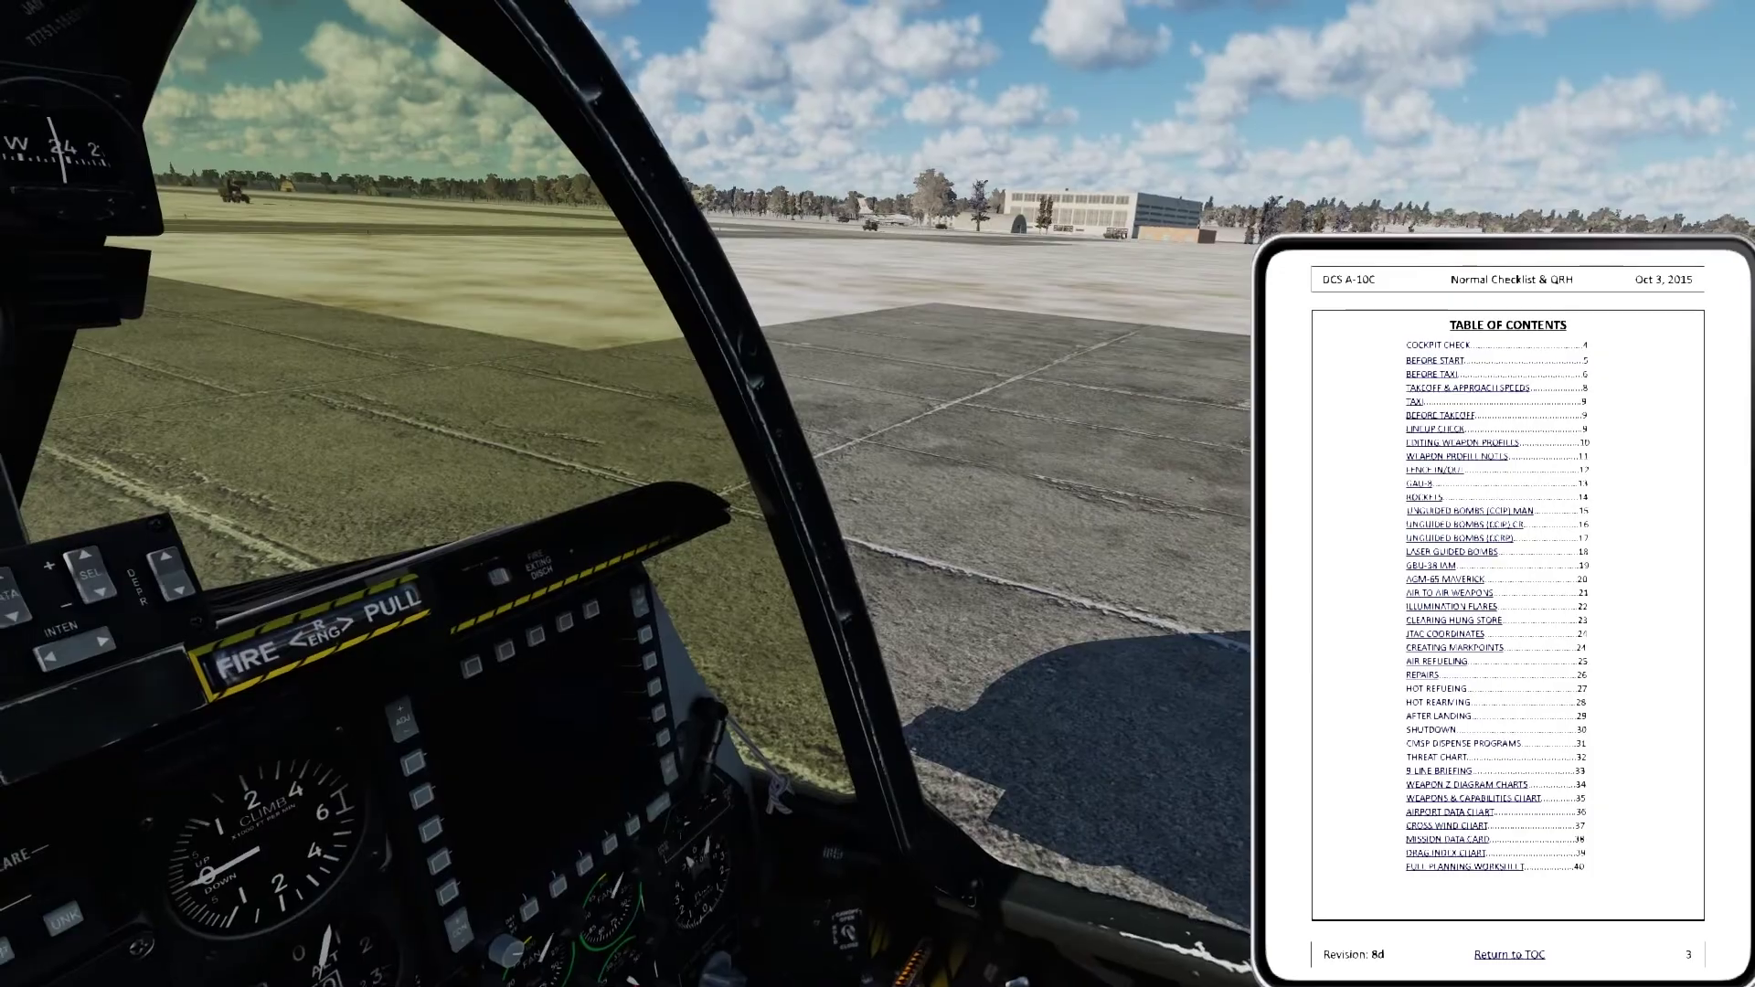